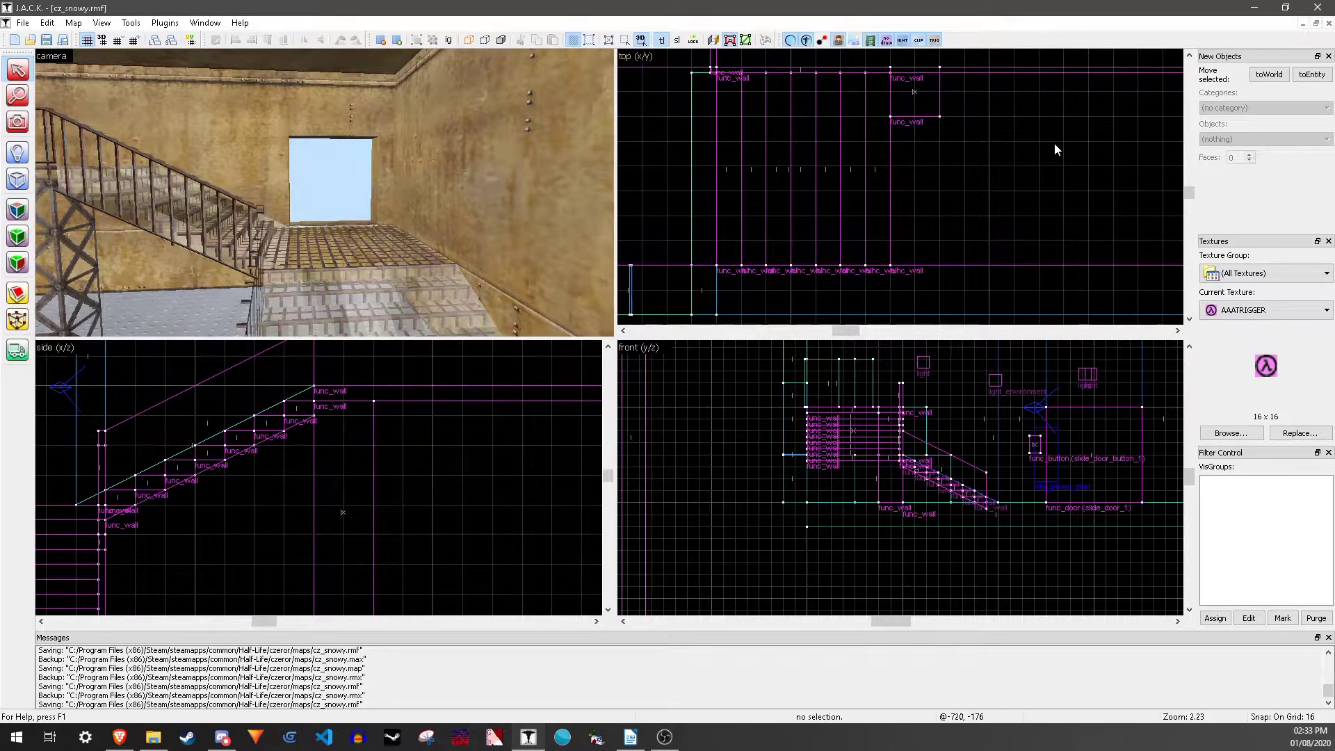
- Create a 96 × 32 × 96 block with the MTL_VESS_YE3 texture that fills the window opening above the grated landing
key("z")
key("w")
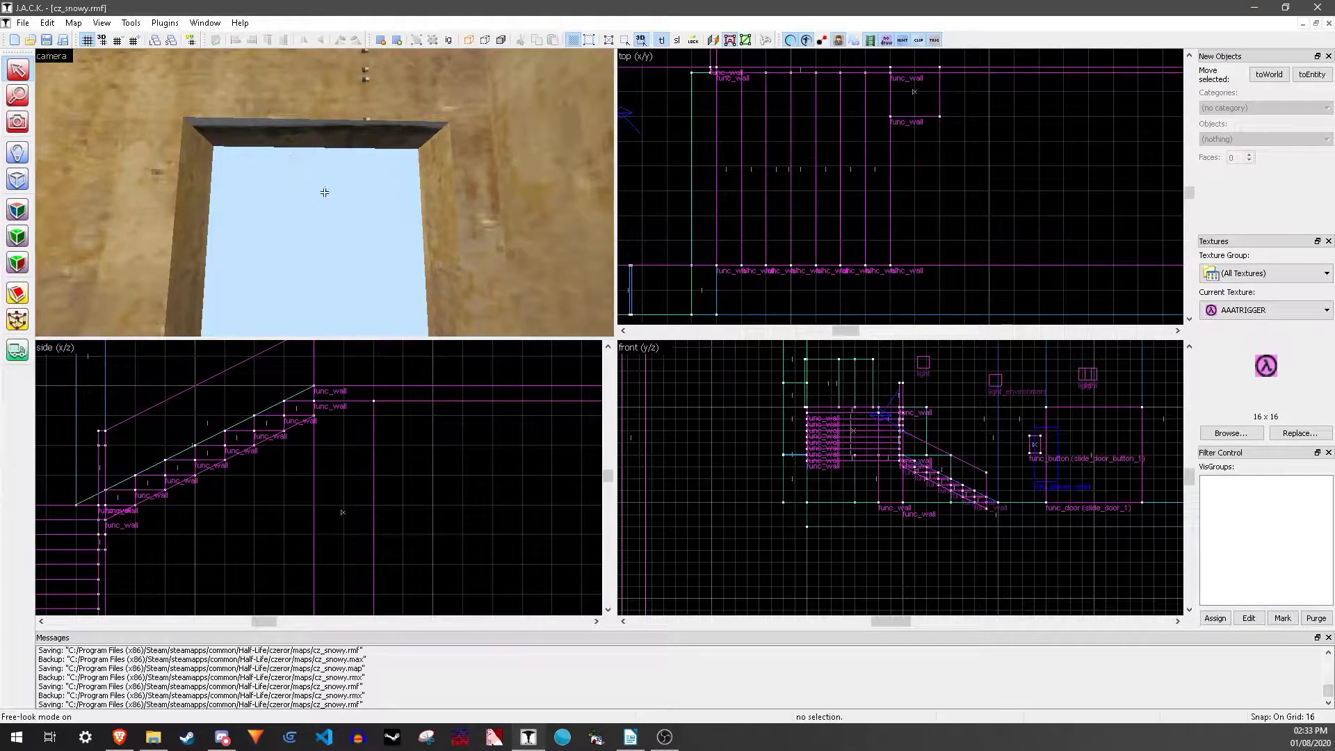
key("w")
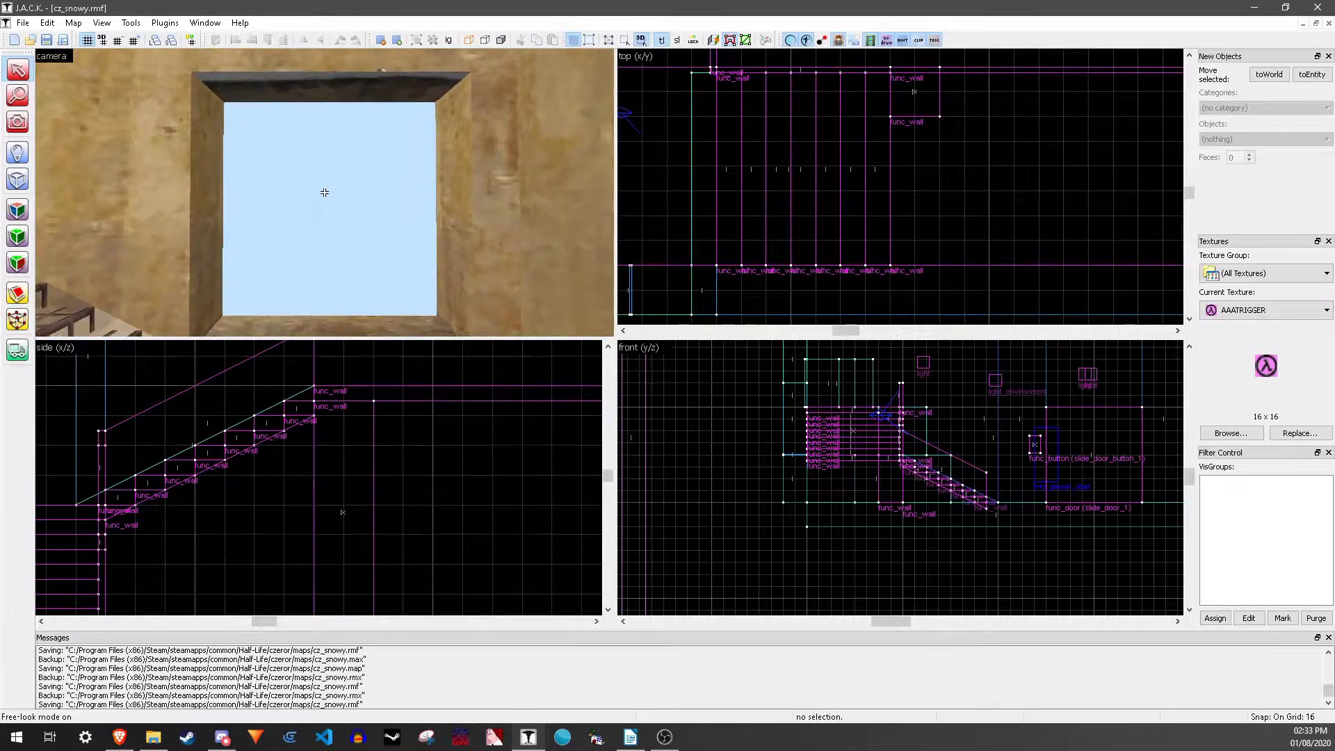
left_click(324, 192)
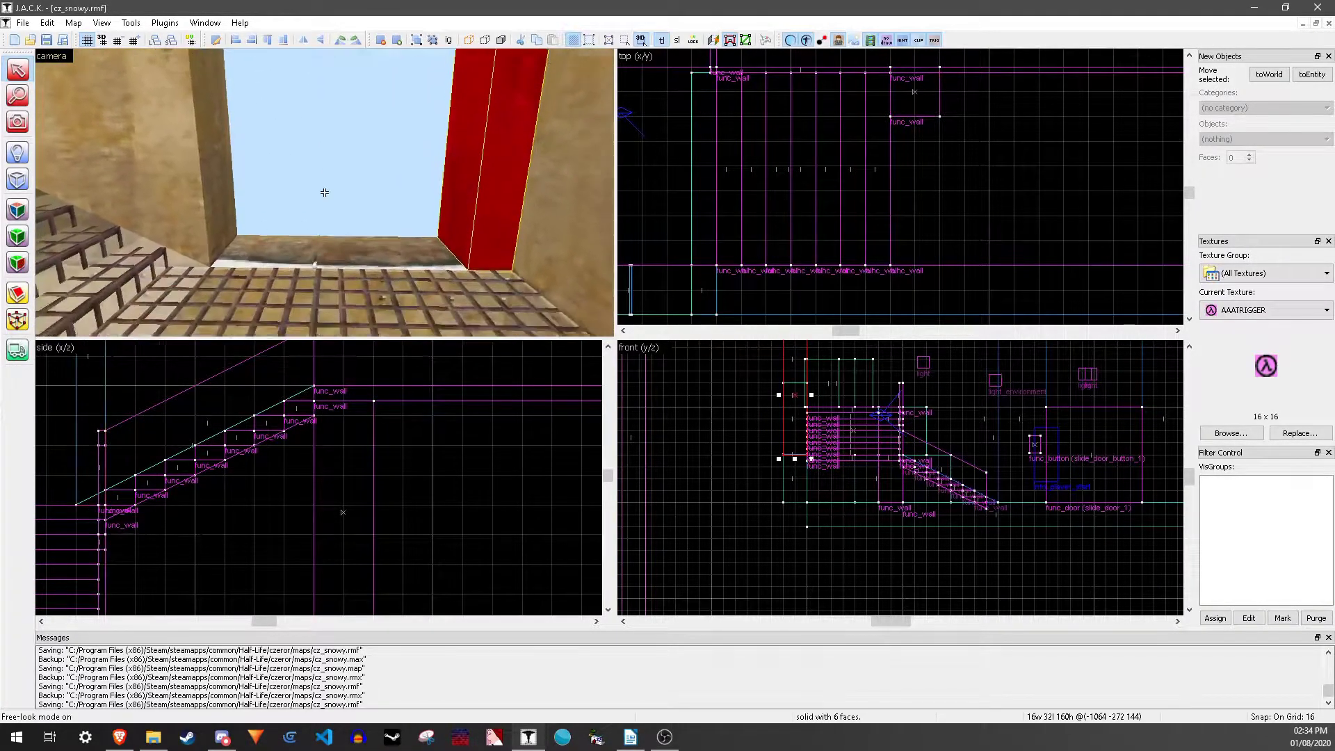
key("Escape")
key("z")
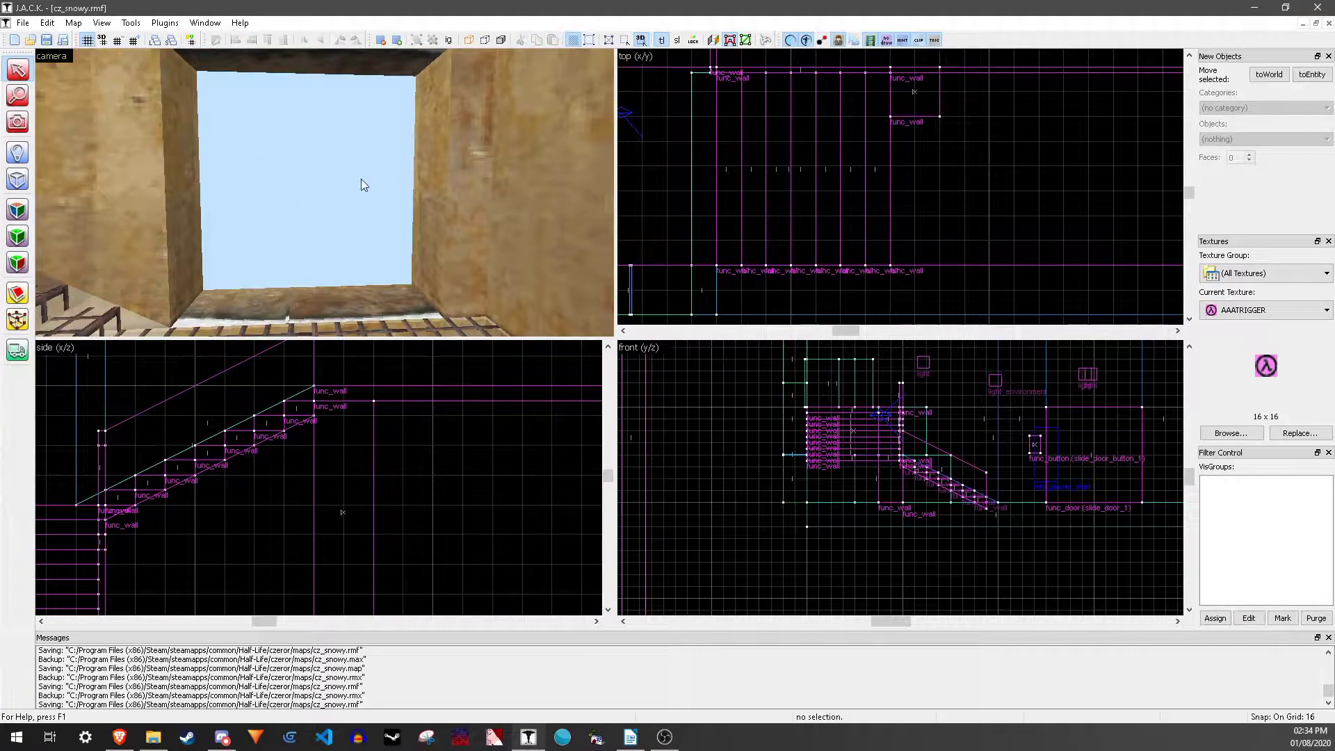
left_click(18, 181)
scroll(695, 188, "up", 5)
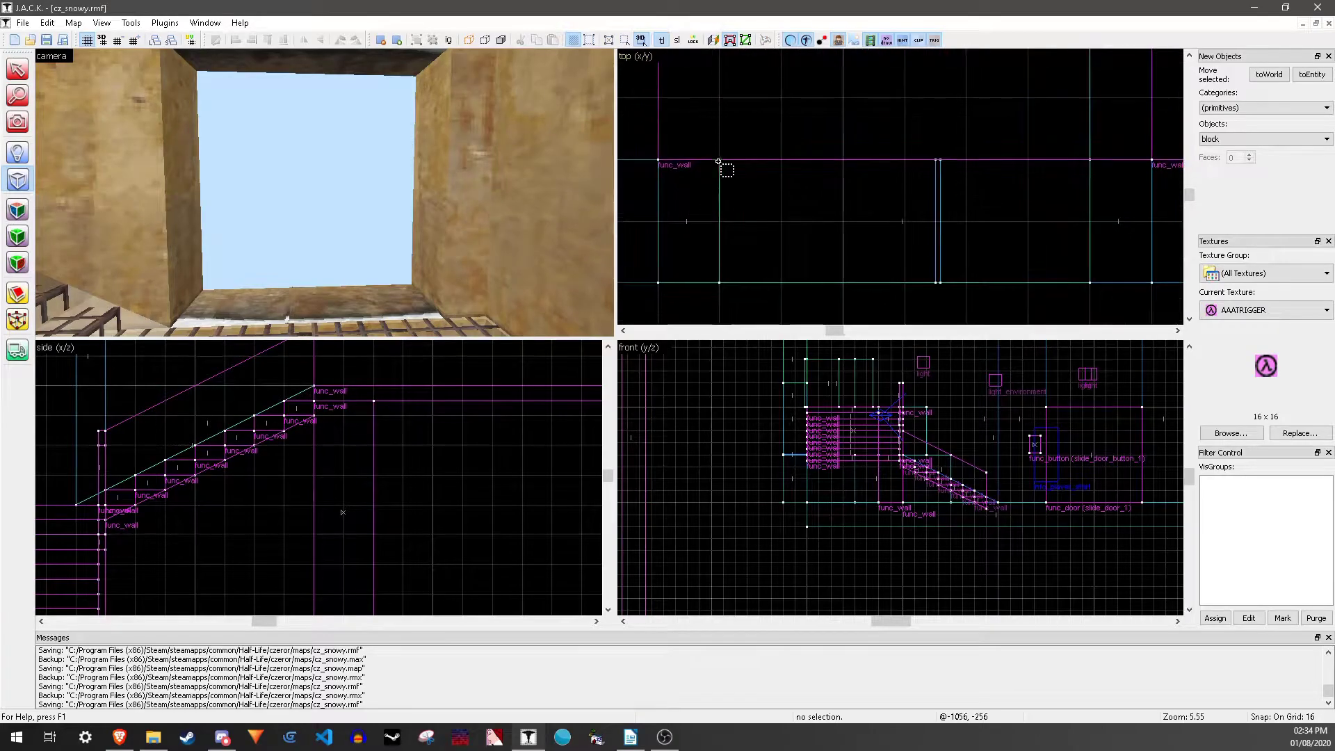
left_click_drag(720, 160, 1090, 283)
scroll(798, 409, "up", 3)
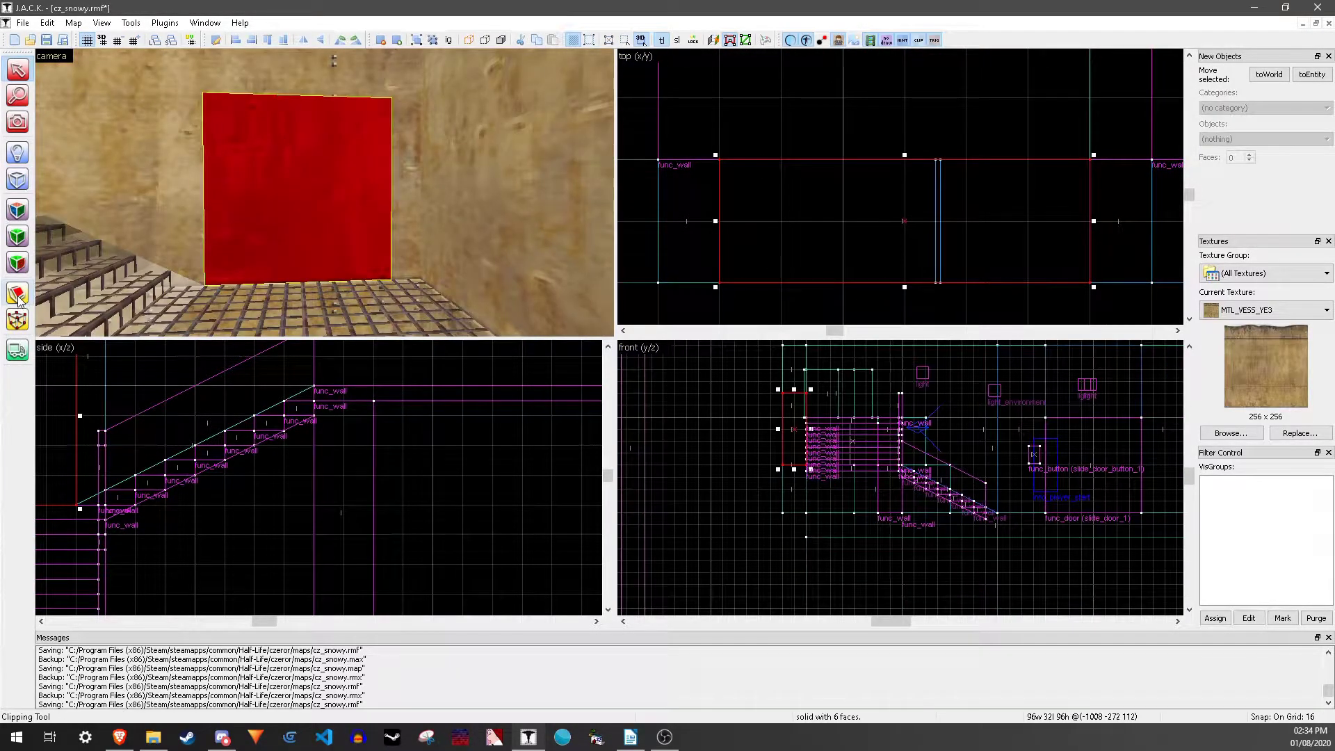
- Slice the block into many irregular fragments with angled Clipping Tool cuts, keeping both sides of every cut
left_click(18, 296)
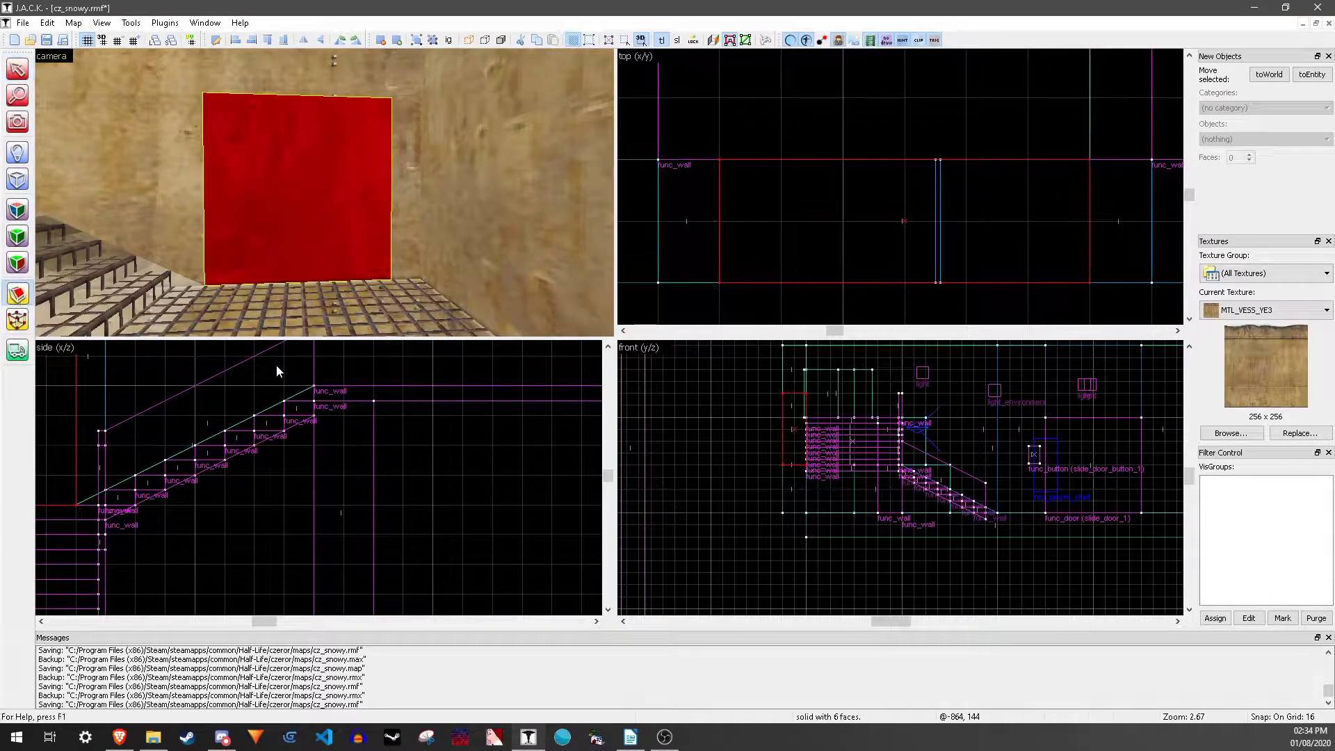
left_click_drag(86, 373, 203, 443)
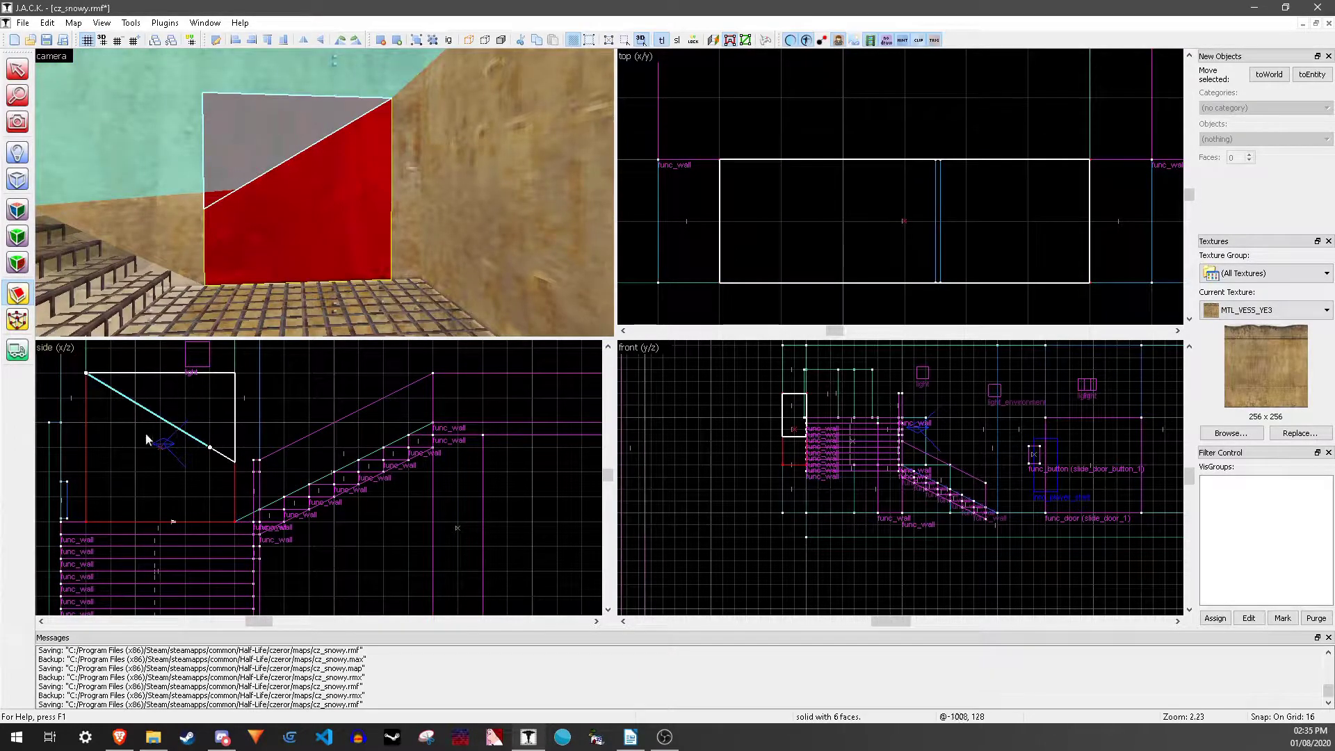
left_click(17, 295)
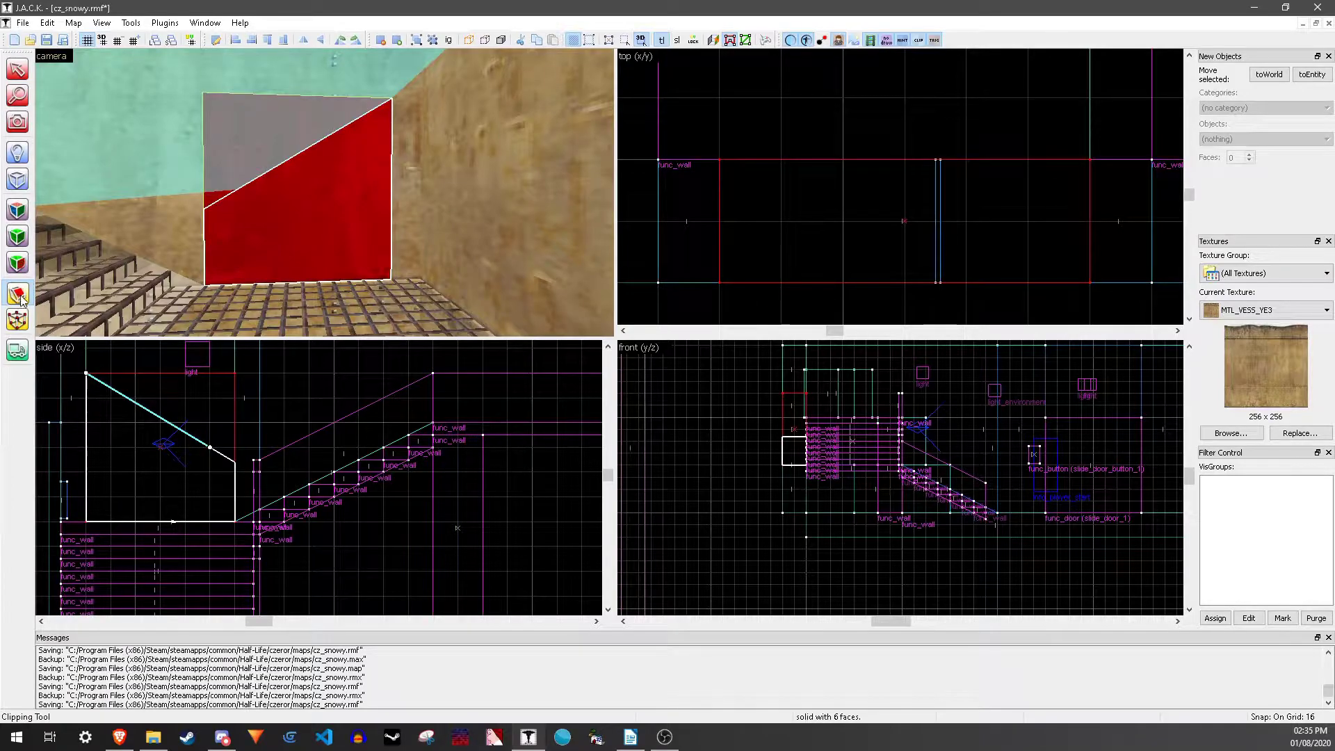
left_click(17, 295)
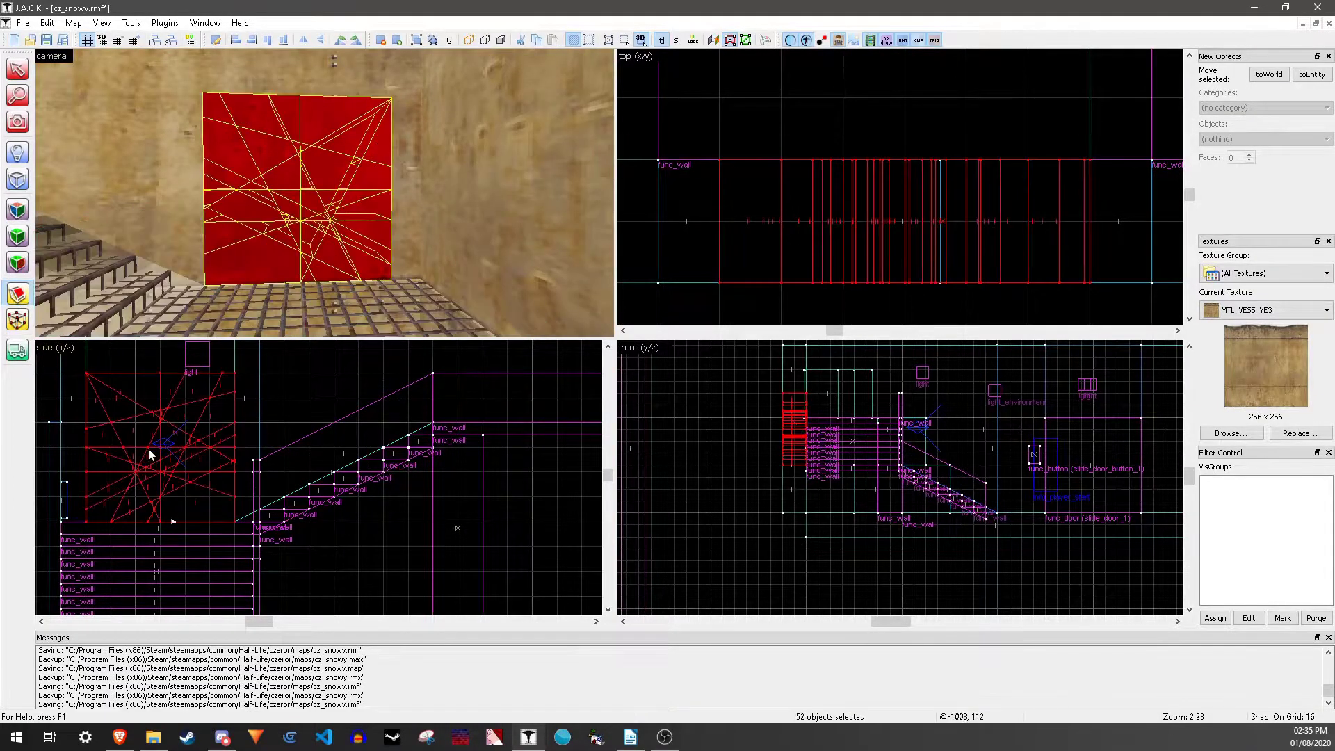
key("Return")
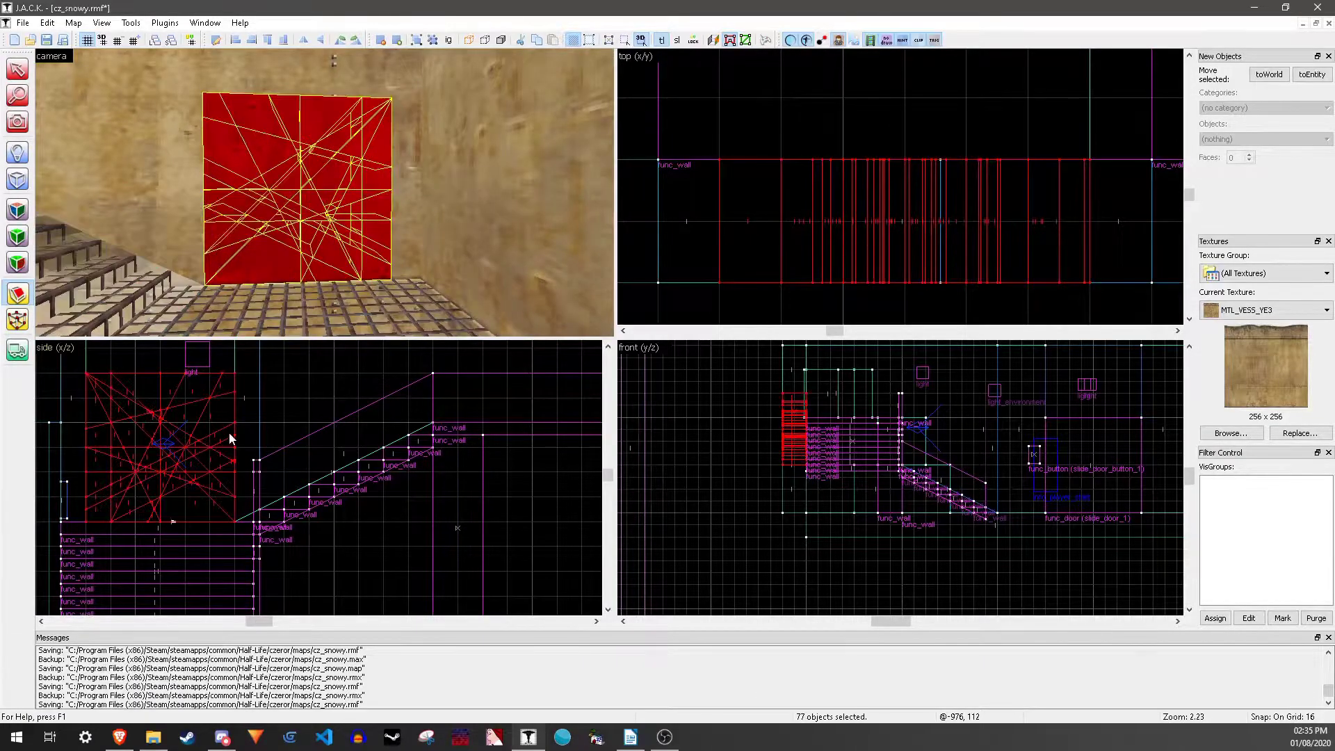
left_click_drag(94, 480, 235, 426)
key("Return")
left_click_drag(186, 521, 235, 423)
key("Return")
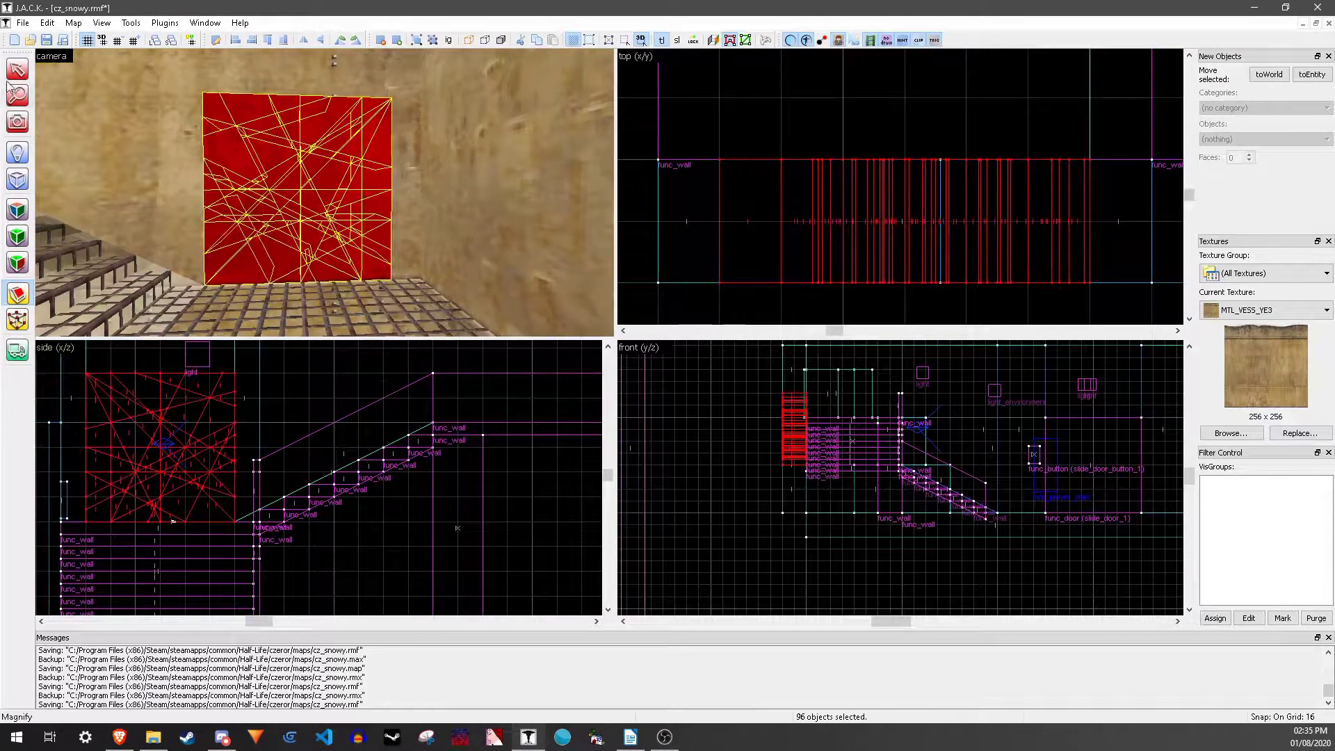
- Delete the fragments in the middle of the sliced block to open a small jagged hole
left_click(17, 69)
left_click(287, 182)
left_click(310, 199)
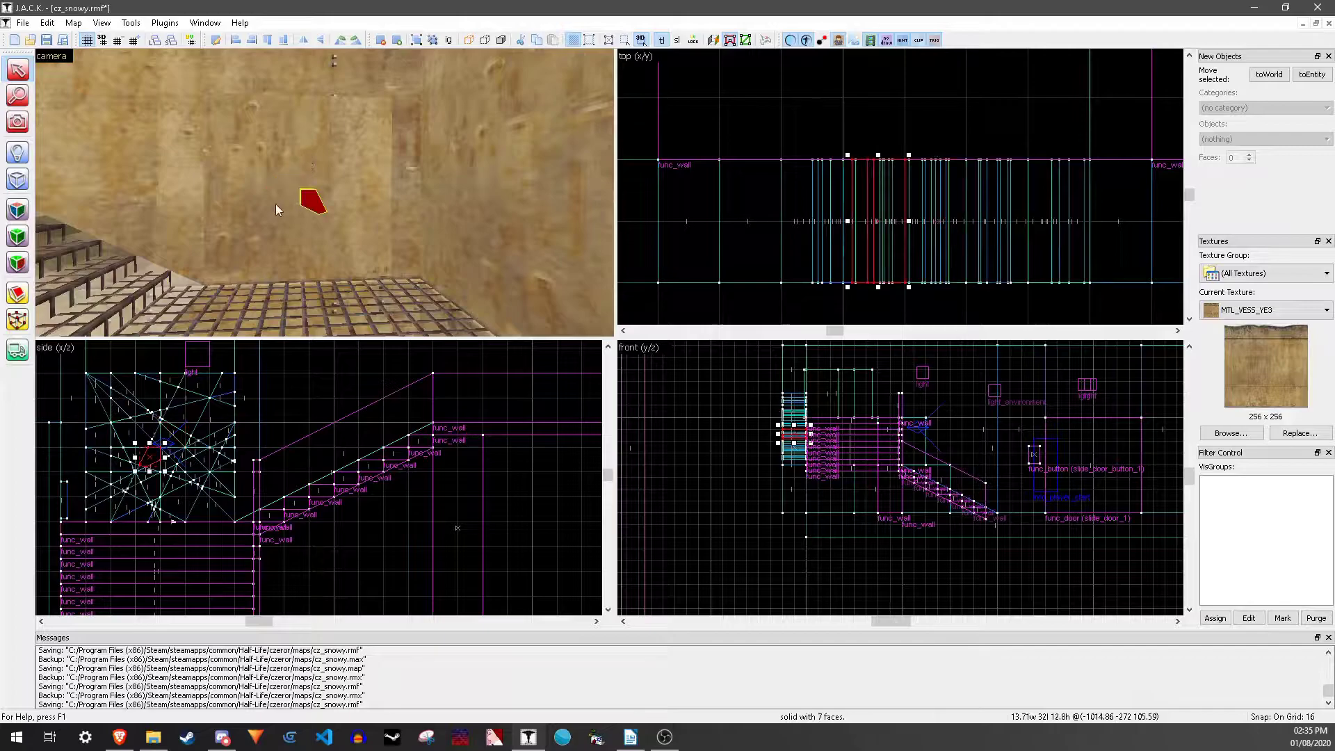
left_click(270, 209)
left_click(306, 238)
left_click(294, 208)
key("Delete")
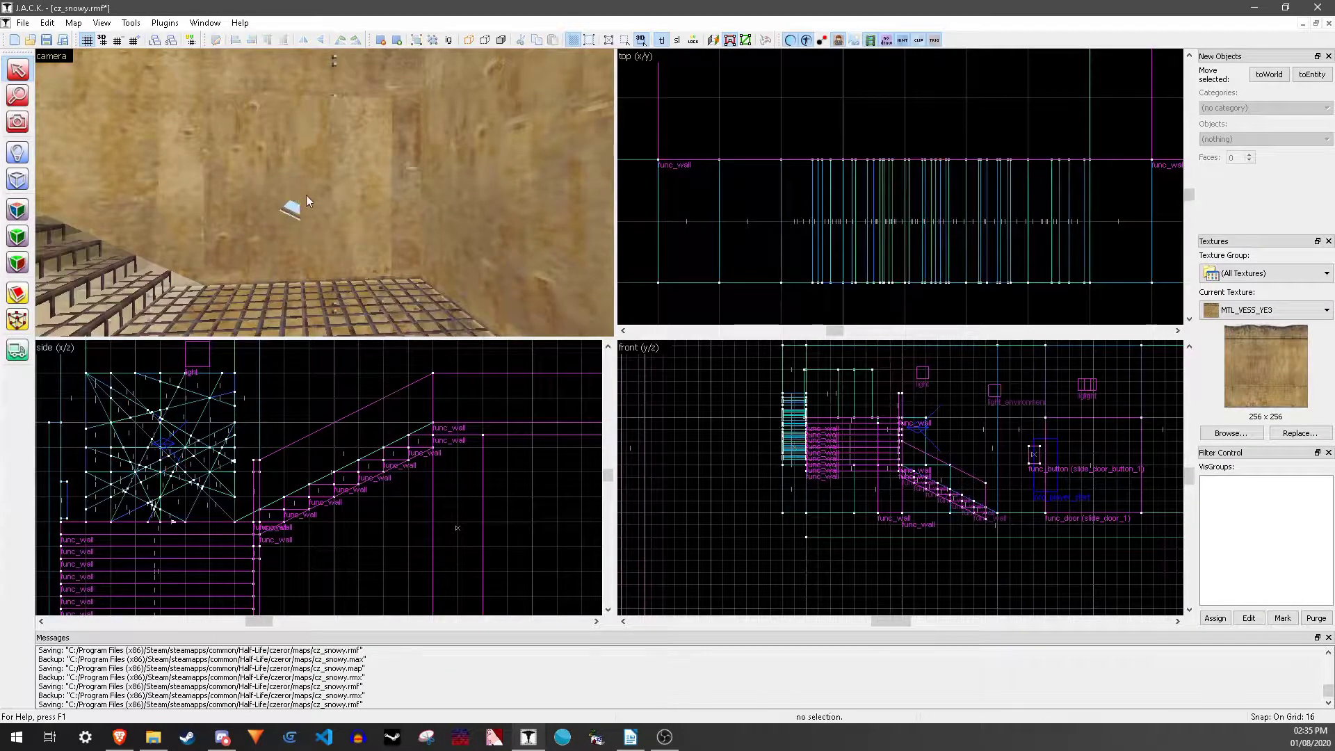
left_click(312, 201)
key("Delete")
left_click(288, 179)
key("Delete")
left_click(287, 195)
key("Delete")
- Enlarge the hole upward by deleting fragments toward the block's upper left side and top edge
left_click(335, 172)
left_click(271, 147)
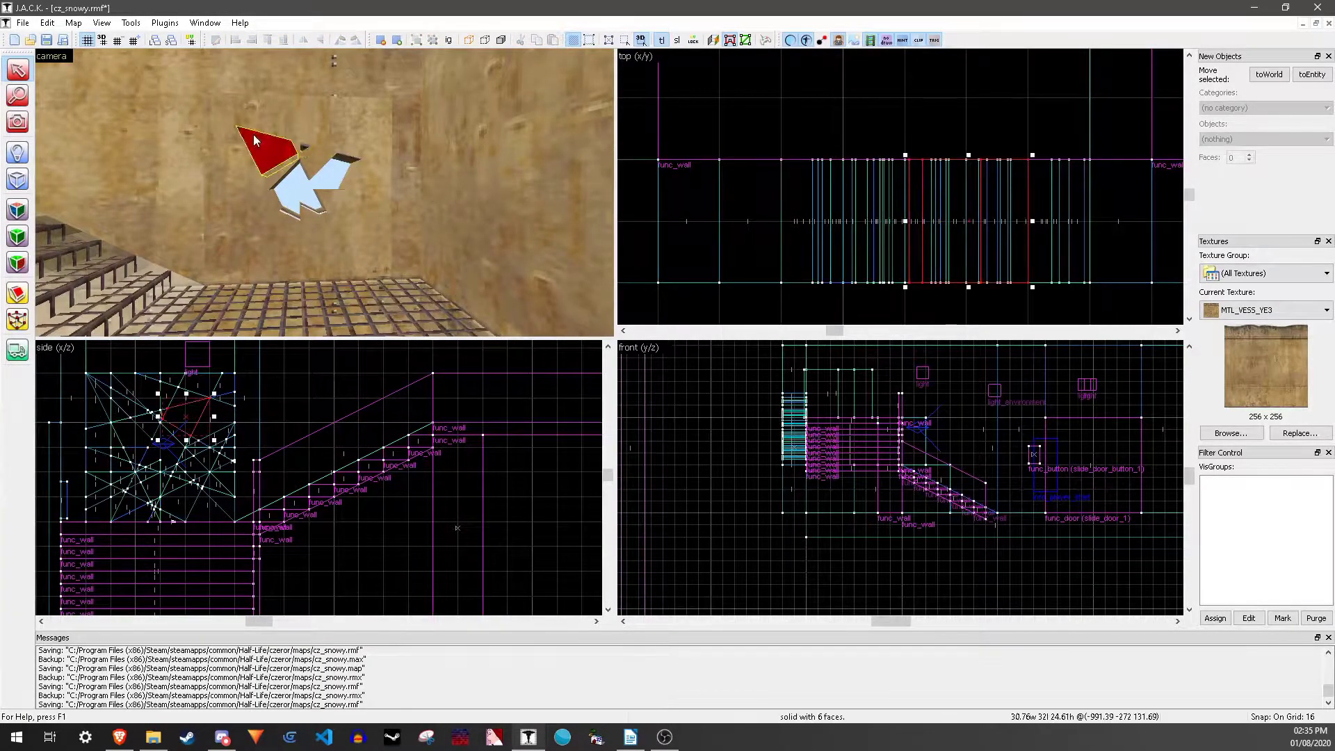
key("Delete")
left_click(233, 150)
key("Delete")
left_click(283, 171)
key("Delete")
left_click(324, 132)
key("Delete")
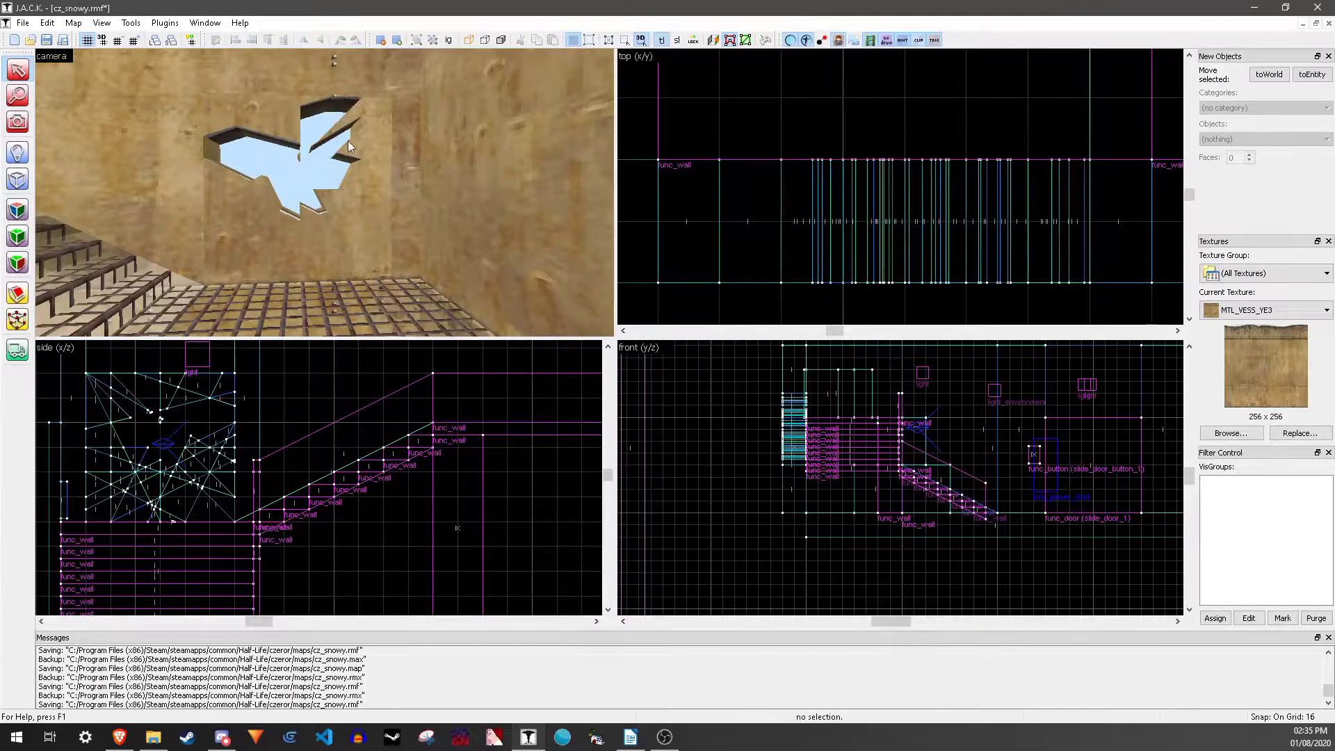
- Delete the fragments on the right side and lower middle of the hole
left_click(362, 145)
key("Delete")
left_click(372, 203)
key("Delete")
left_click(313, 236)
key("Delete")
left_click(351, 196)
key("Delete")
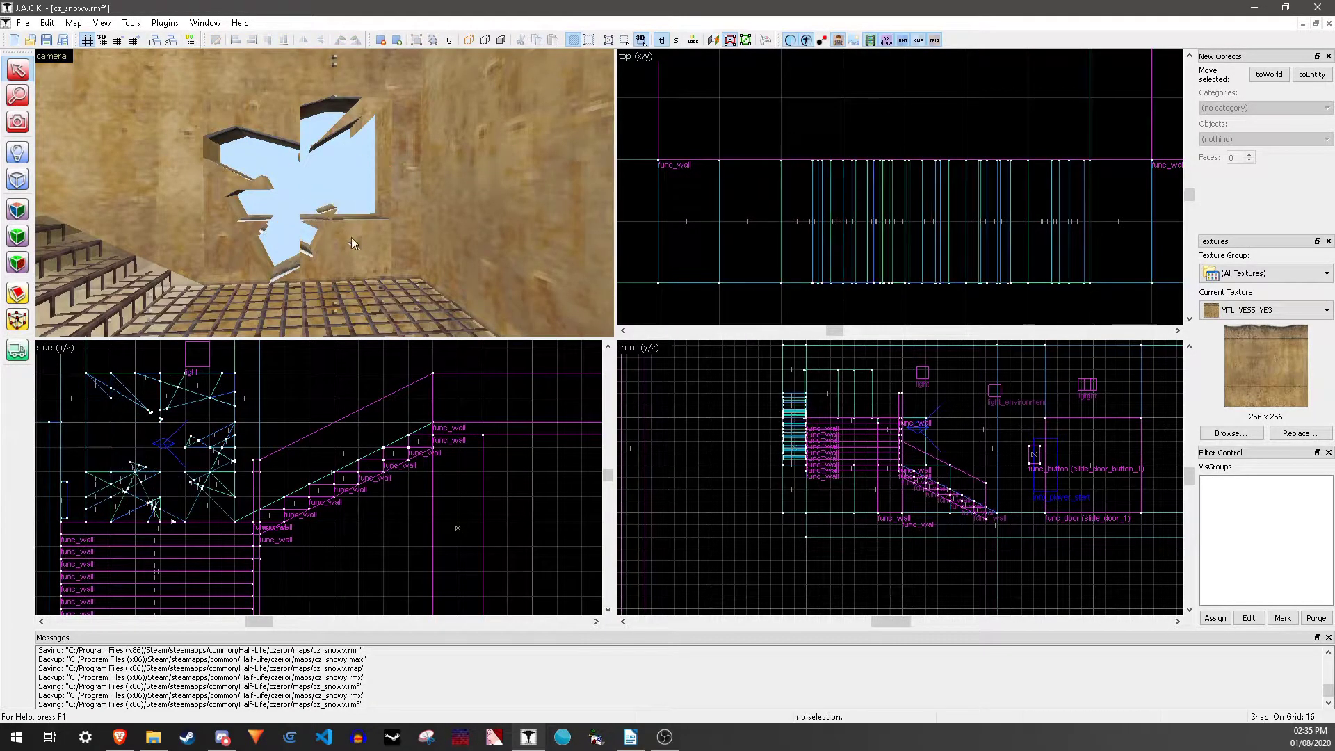
- Remove the lower-left fragments, the left spike and the small leftover piece floating near the hole's centre
left_click(243, 258)
key("Delete")
left_click(245, 233)
key("Delete")
left_click(256, 184)
left_click(299, 157)
key("Delete")
- Clear the lower-right and bottom-edge fragments, the lower-left spike and a thin shard under the top edge
left_click(326, 210)
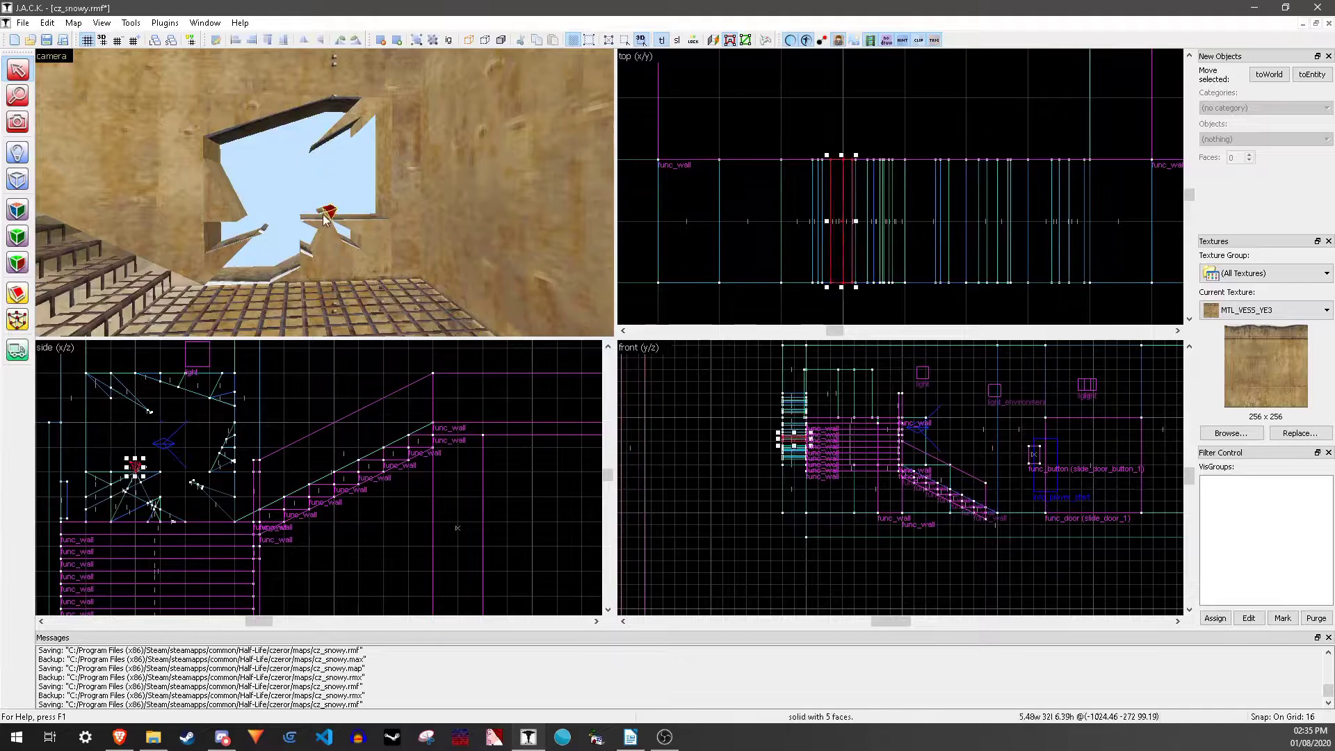
key("Delete")
left_click(322, 240)
key("Delete")
left_click(338, 245)
key("Delete")
left_click(304, 259)
key("Delete")
left_click(301, 268)
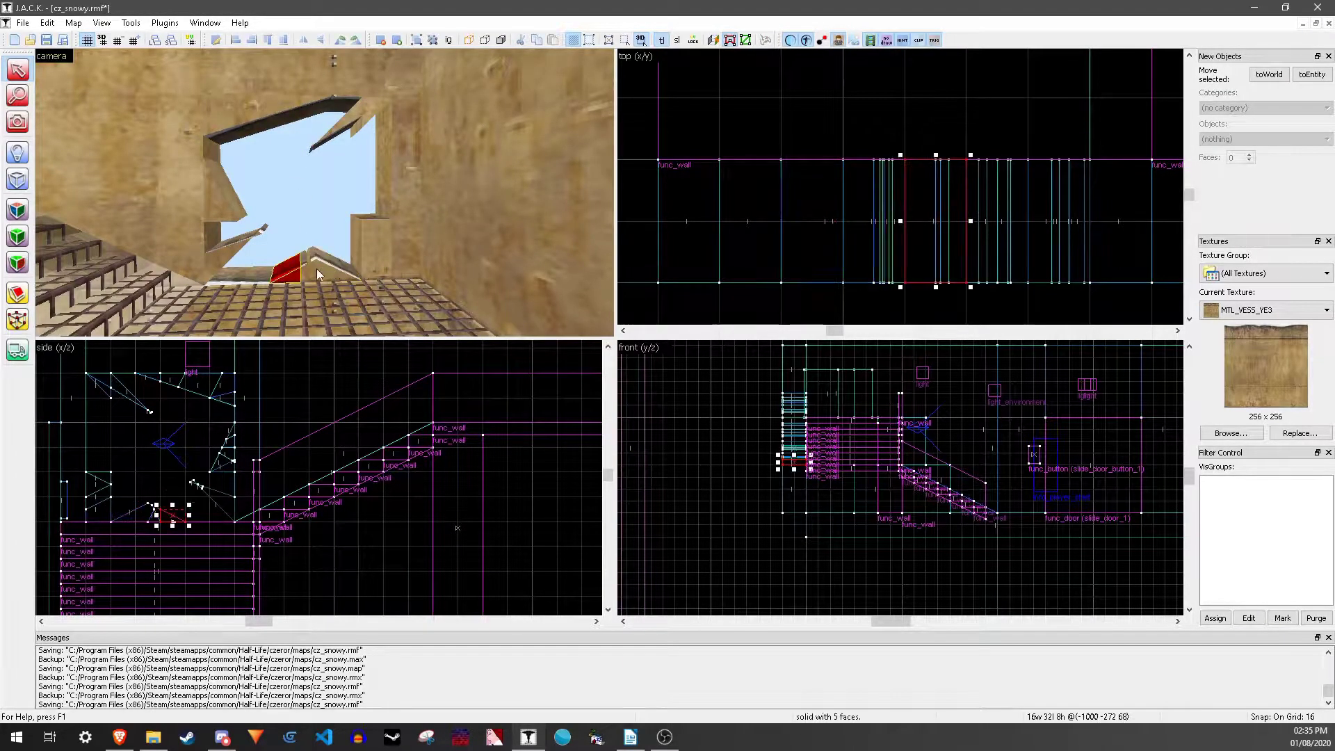
left_click(235, 248)
key("Delete")
left_click(343, 128)
key("Delete")
- Delete the remaining fragment in the hole's upper right corner and the leftover pieces along its bottom edge
key("z")
key("s")
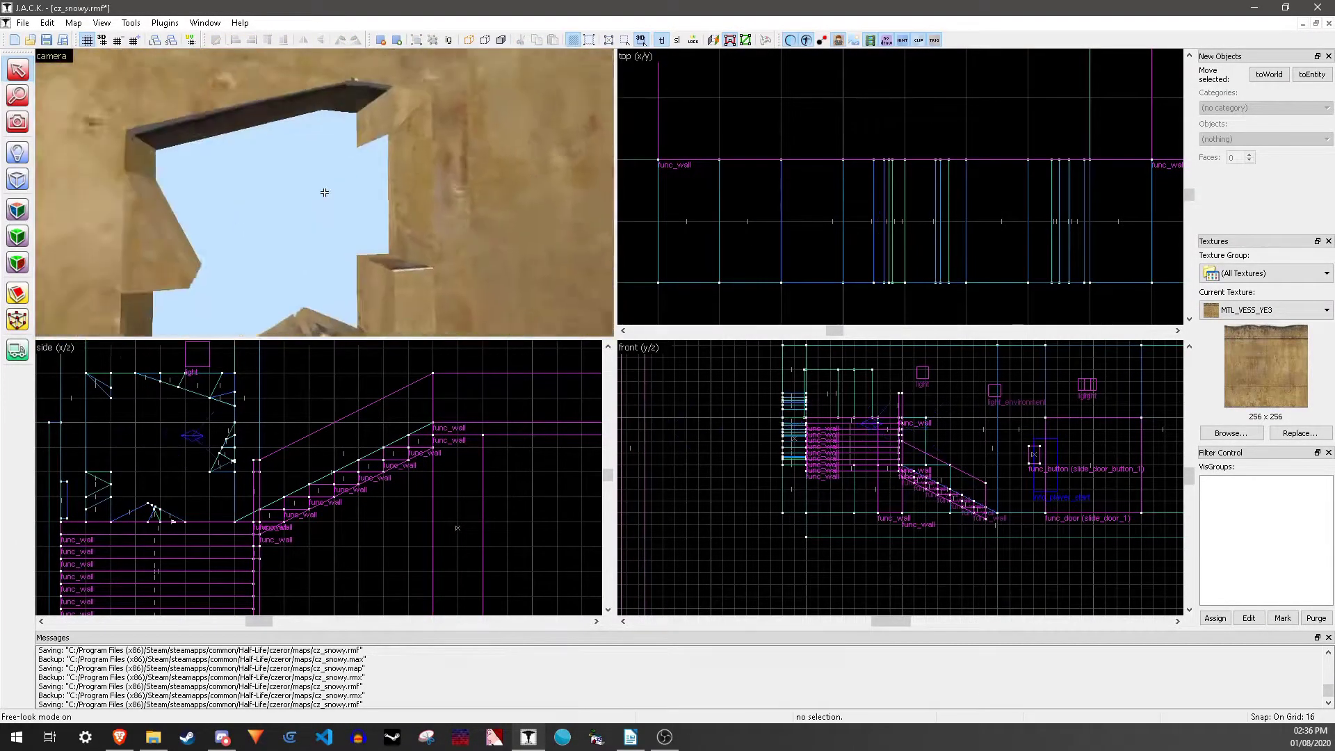
key("z")
left_click(373, 118)
key("Delete")
left_click(304, 307)
key("Delete")
left_click(311, 321)
key("Delete")
- Create a new 96 × 32 × 96 block that covers the whole opening, including the jagged hole
key("z")
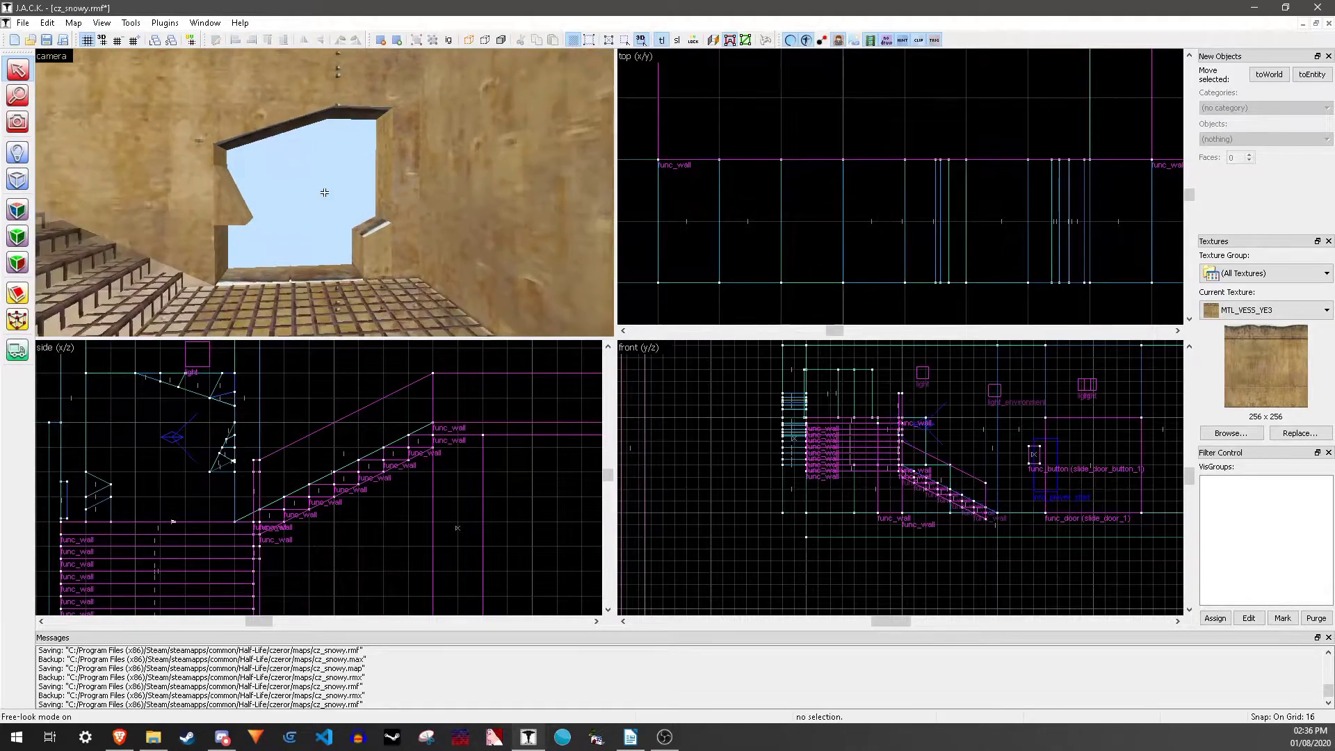
key("w")
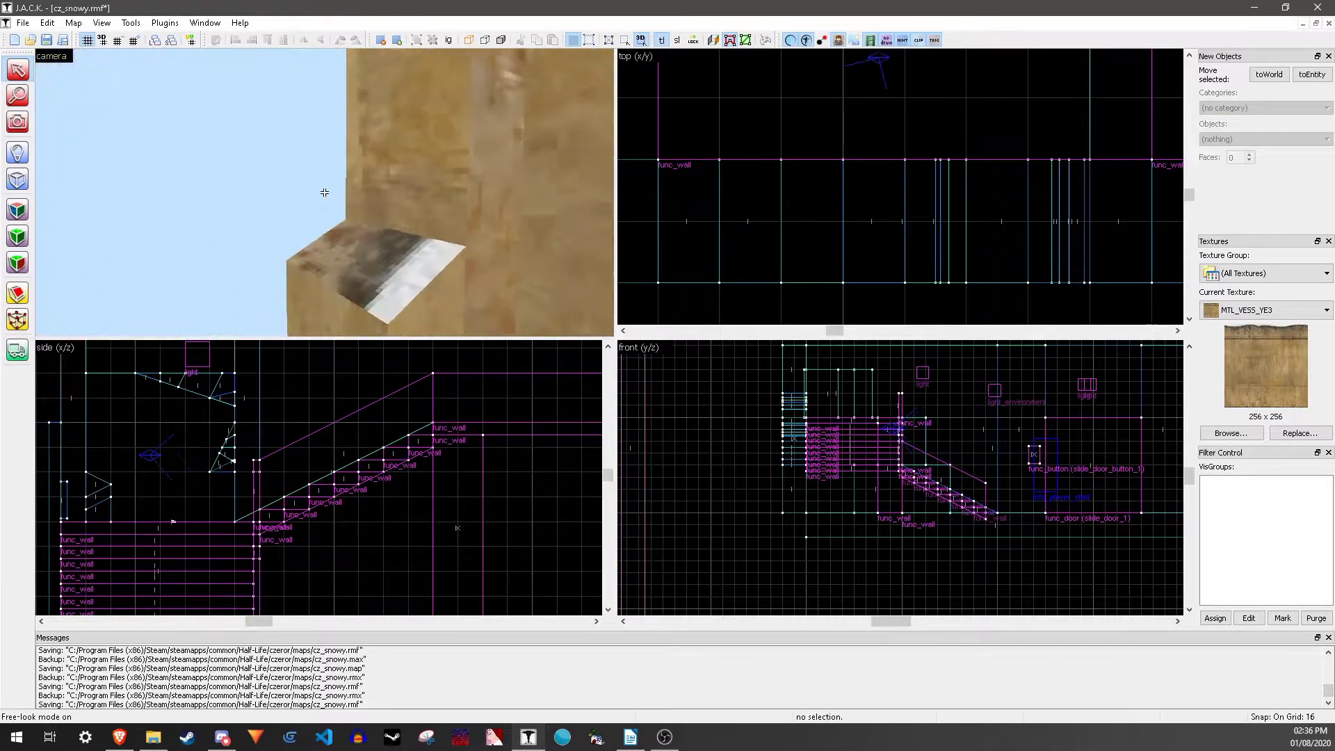
key("s")
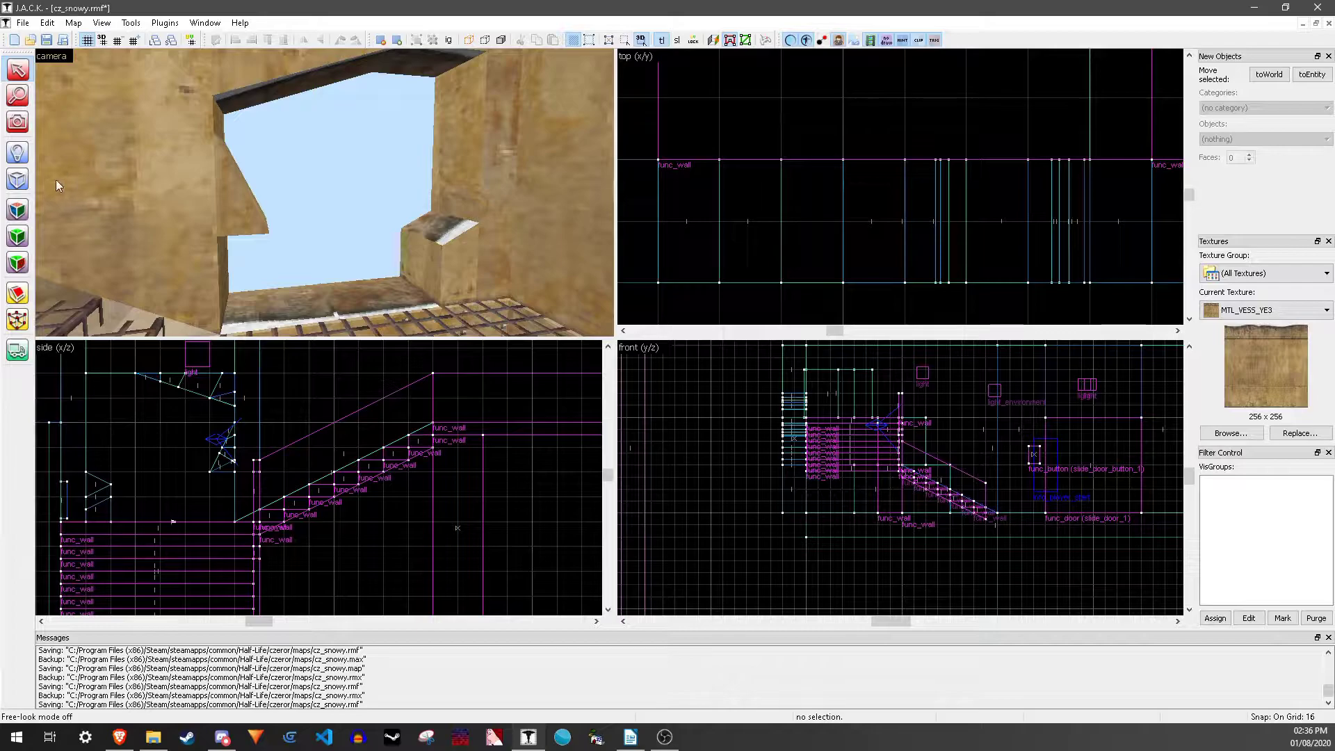
left_click(18, 180)
left_click_drag(720, 162, 1089, 282)
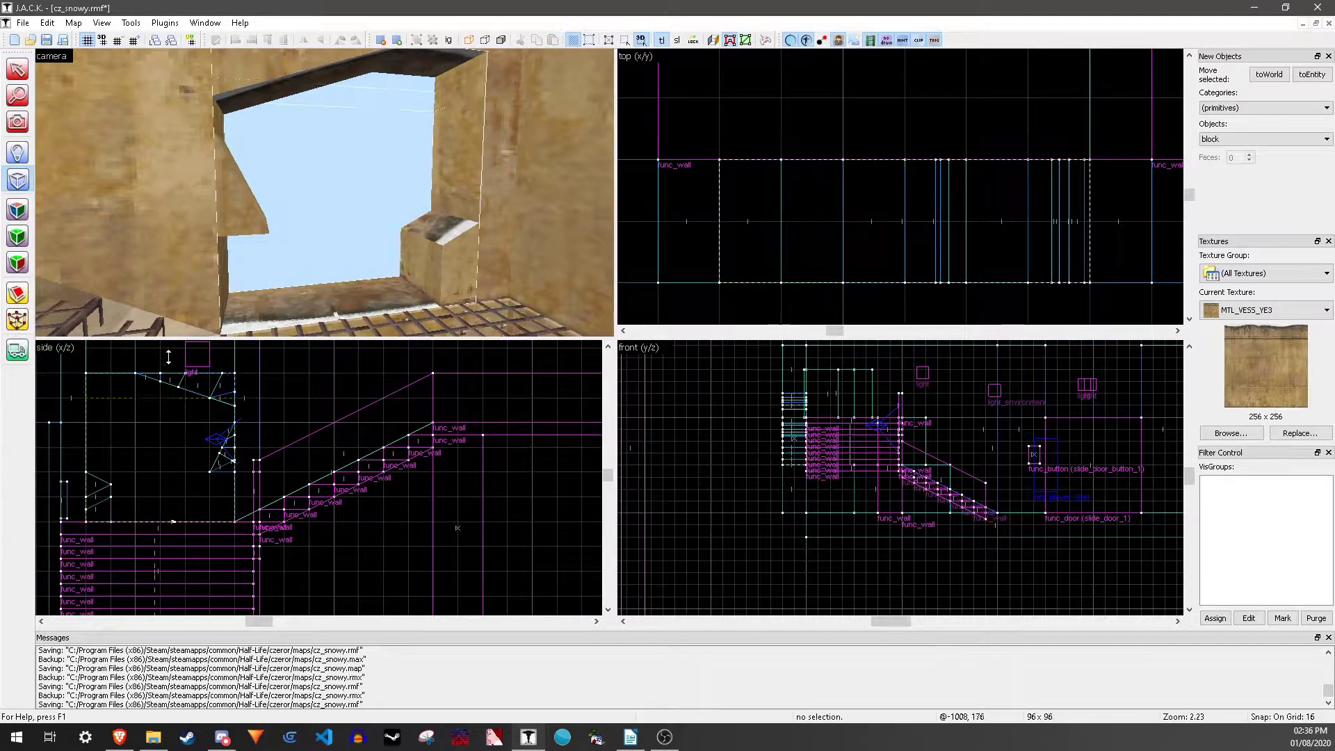
key("Return")
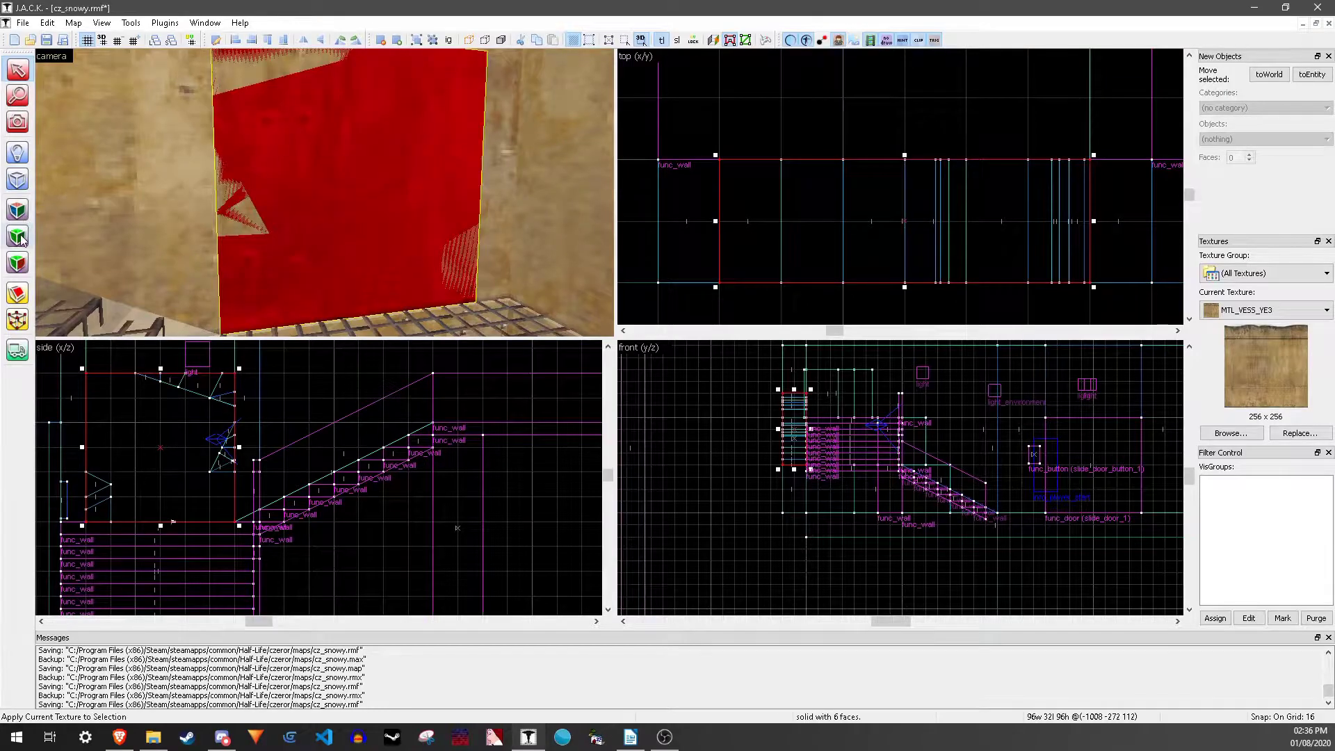
- Clip the new block with angled cuts at its top edge and lower corner to follow the jagged hole's outline
key("shift+a")
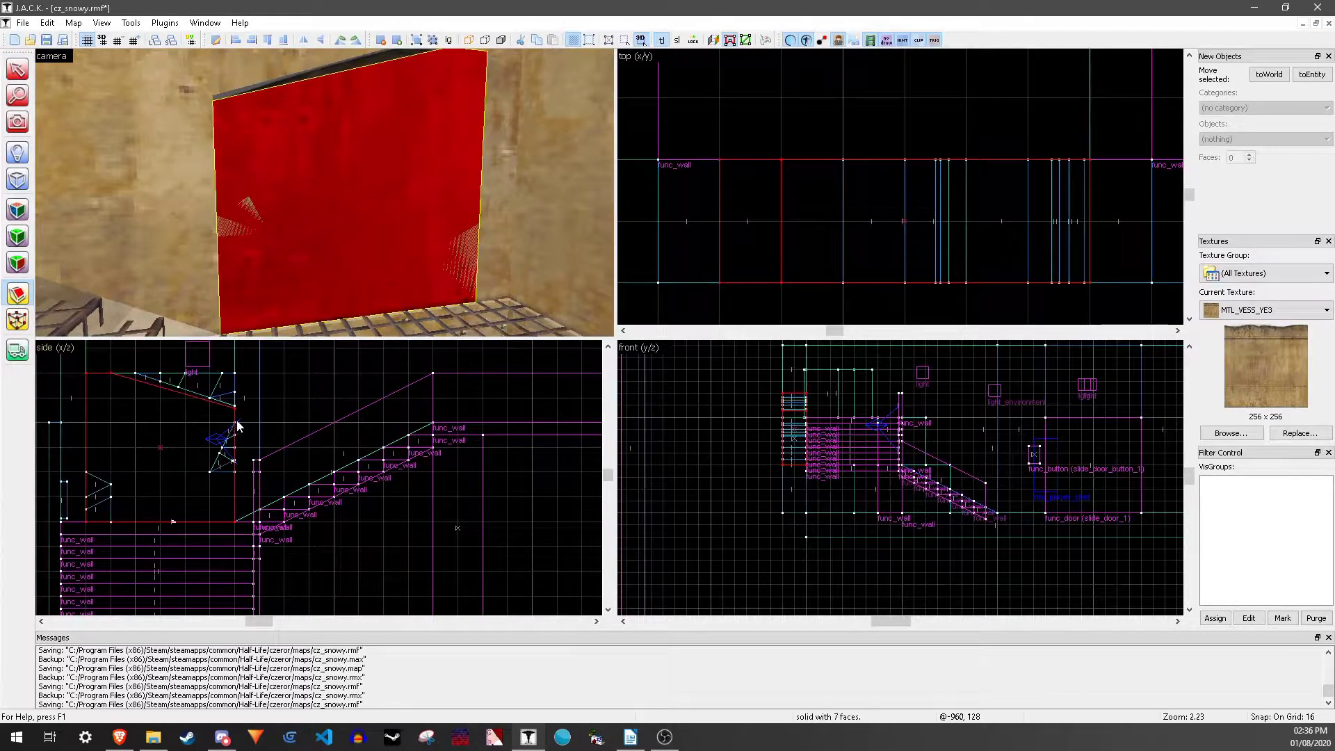
left_click_drag(237, 421, 93, 466)
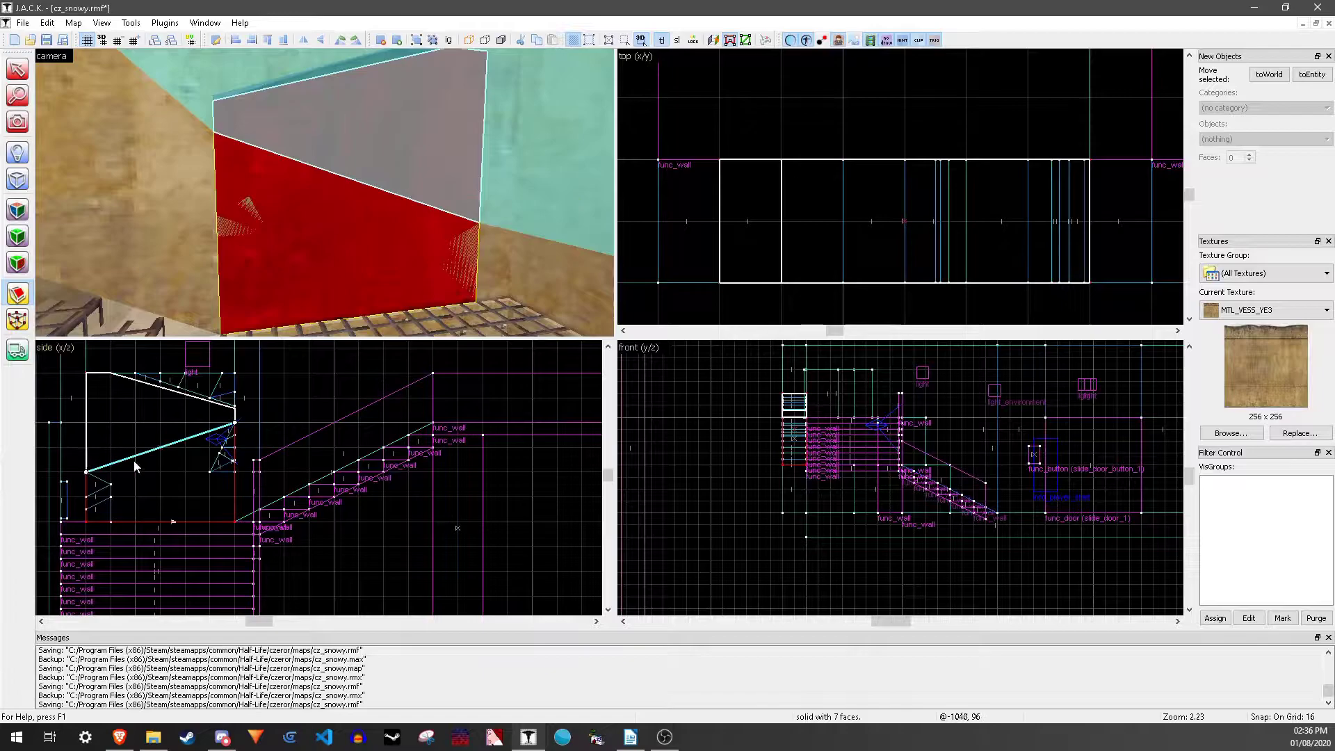
left_click_drag(235, 428, 138, 530)
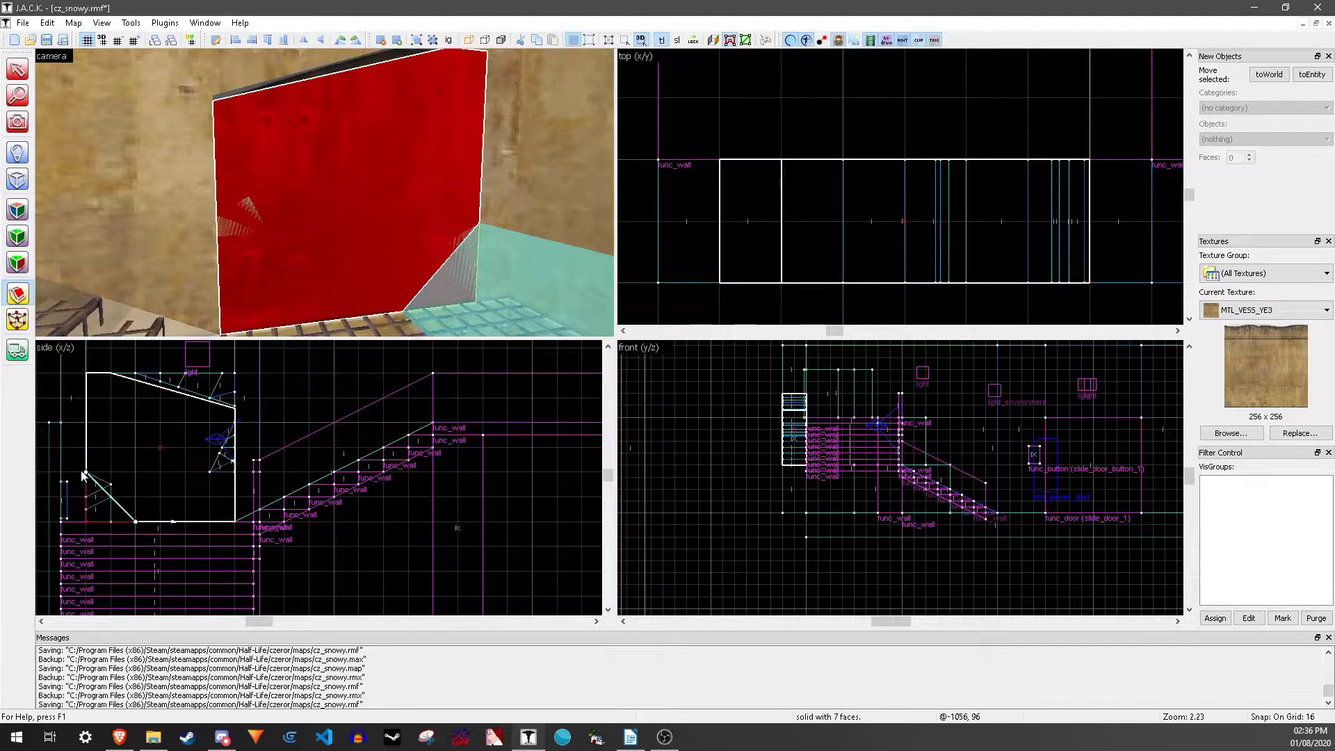
left_click_drag(87, 470, 82, 444)
key("Escape")
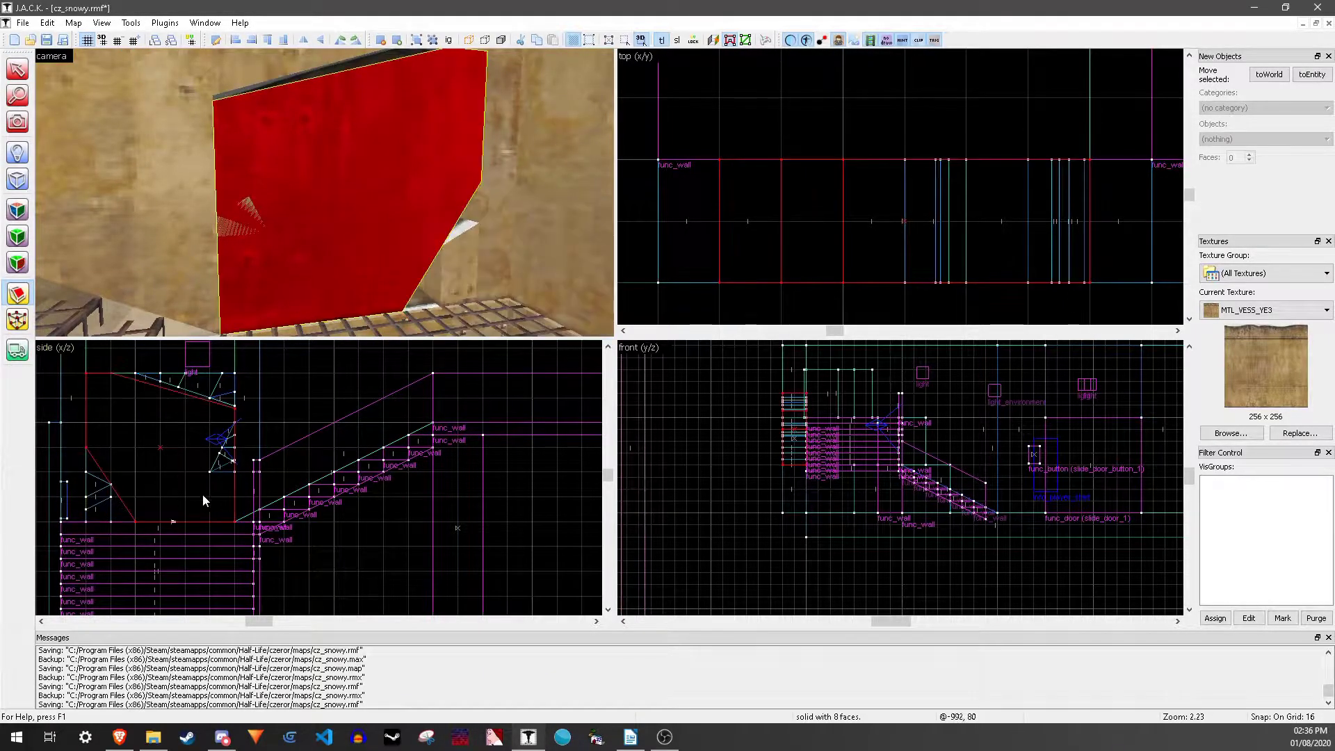
- Select the two pieces filling the jagged hole and tie them together to a brush entity
left_click(320, 173)
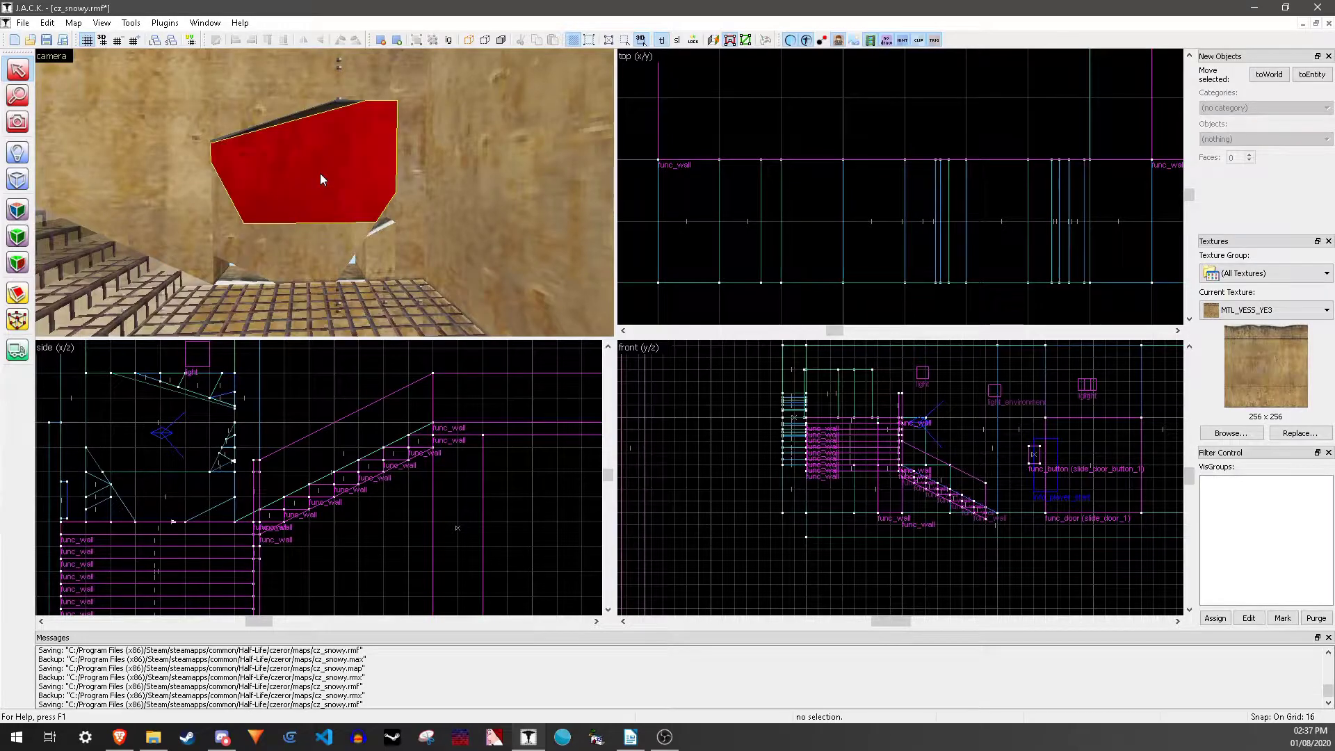
left_click(313, 232, "ctrl")
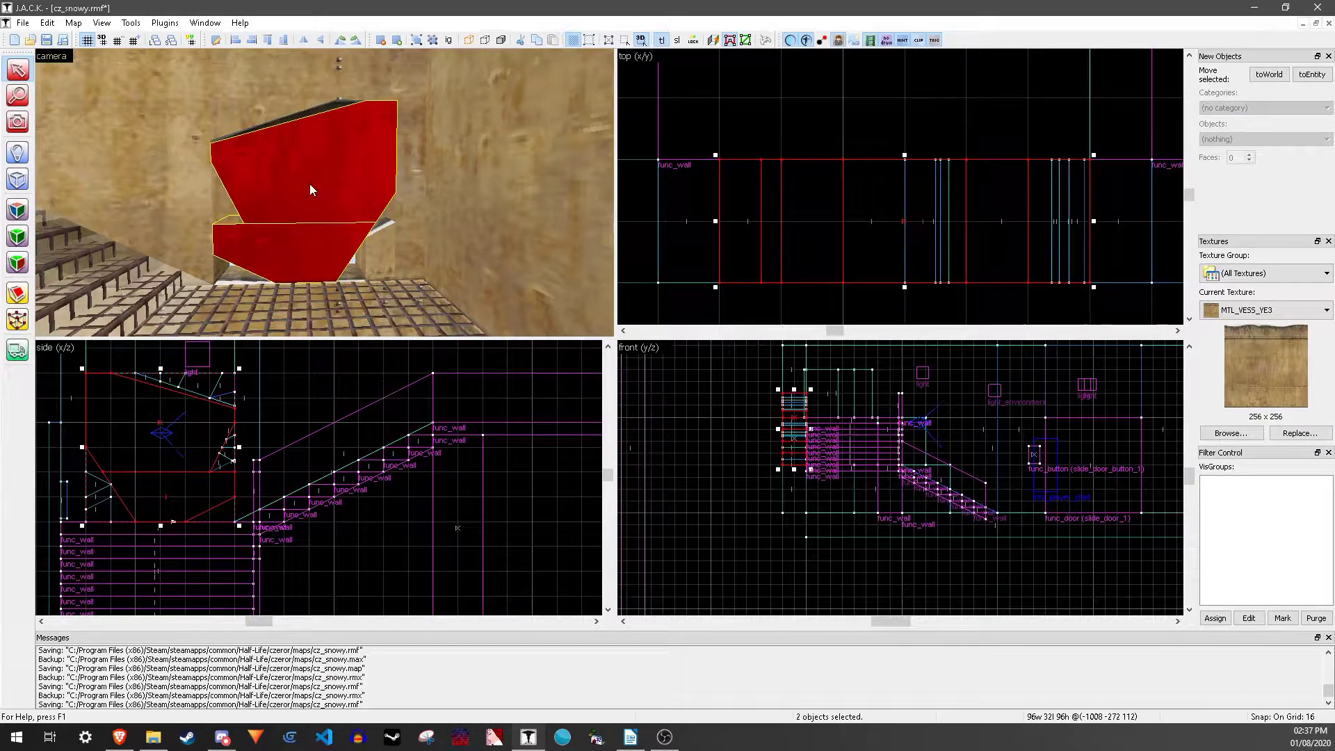
key("ctrl+t")
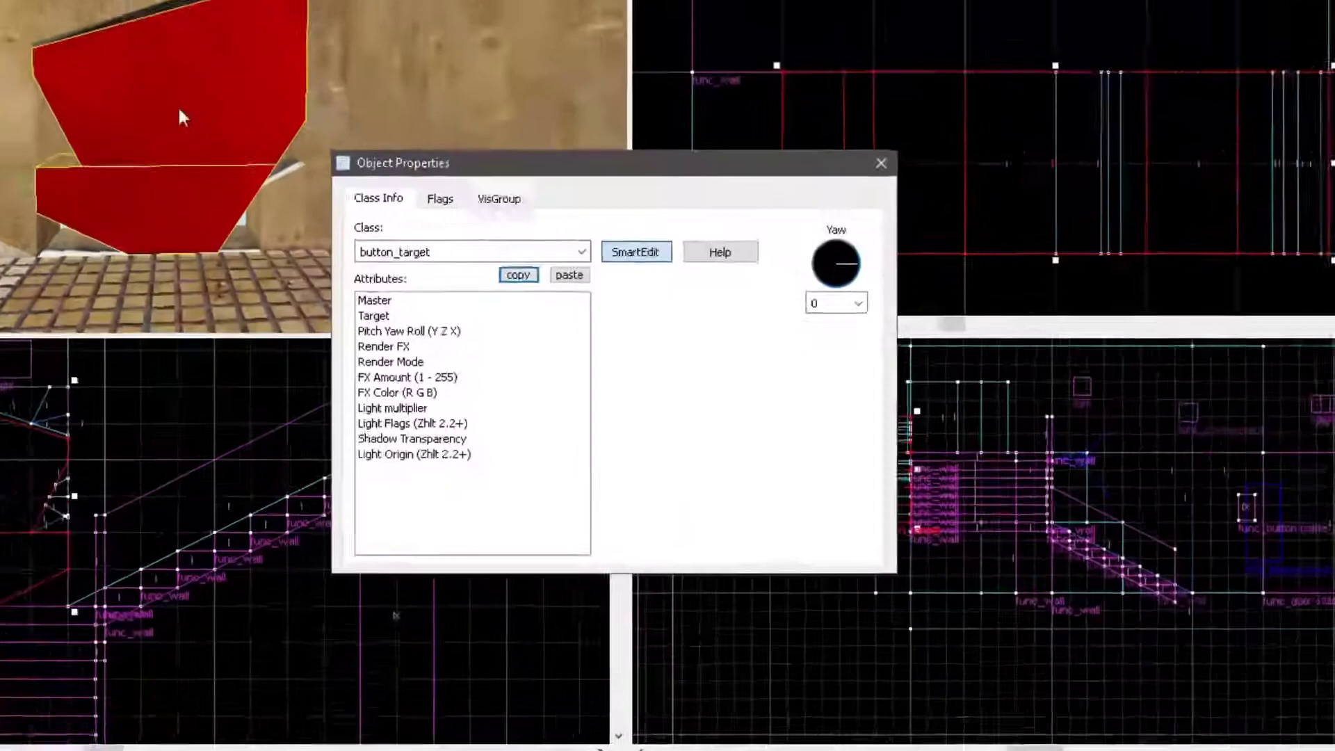
- Set the class of the entity made from the hole-filling pieces to func_breakable
left_click(417, 17)
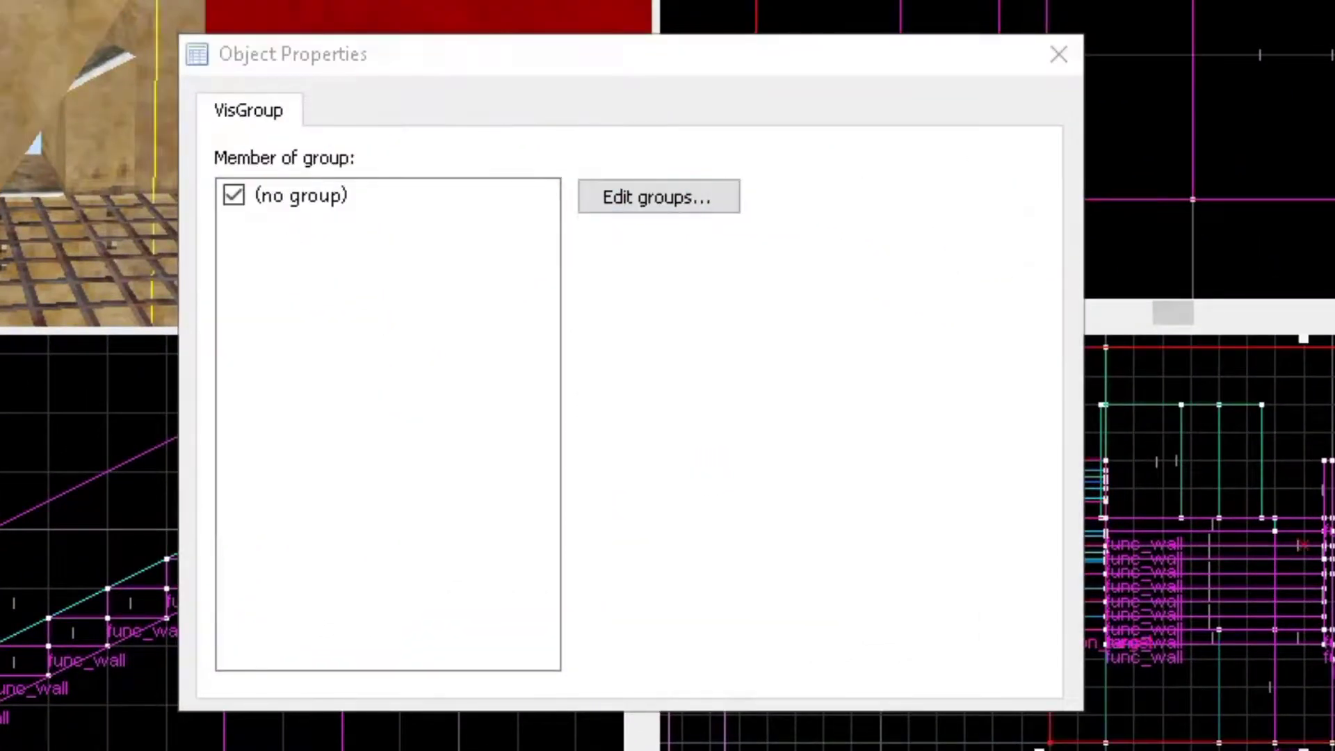
left_click(35, 77)
left_click_drag(347, 202, 124, 201)
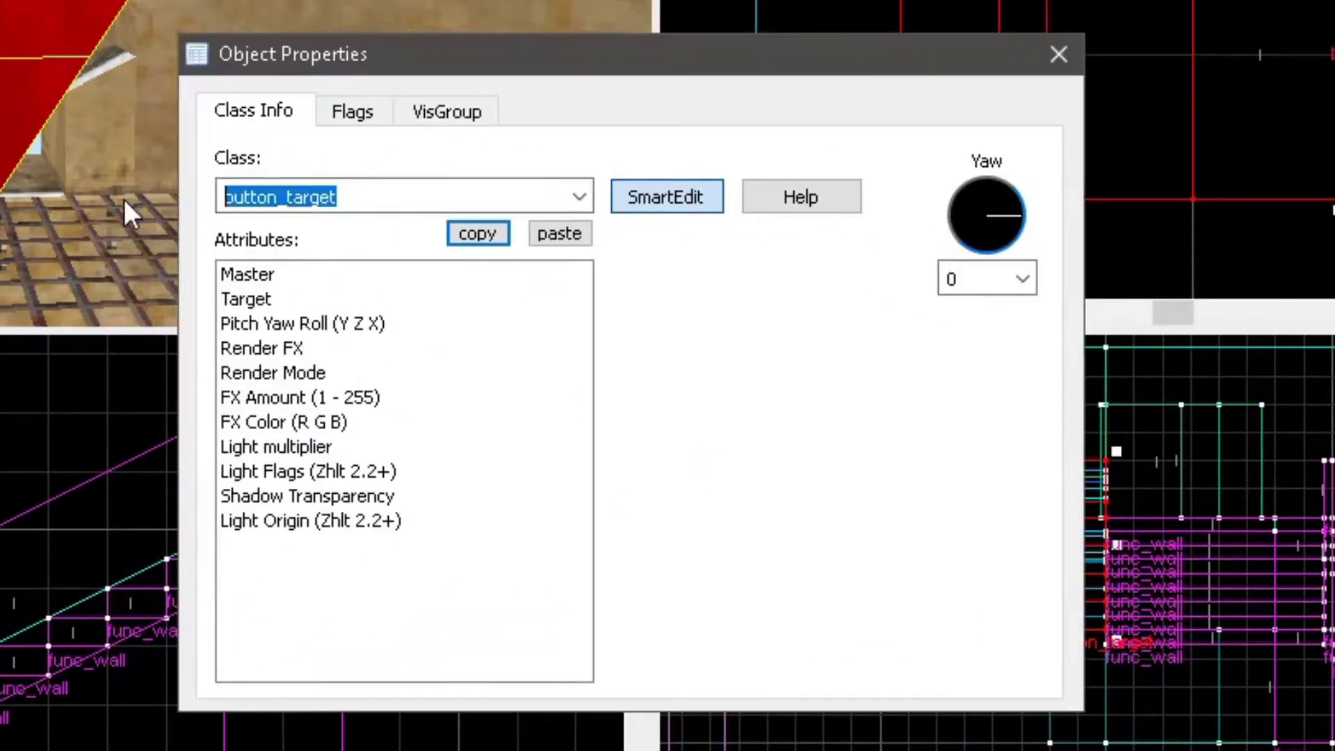
type("func_br")
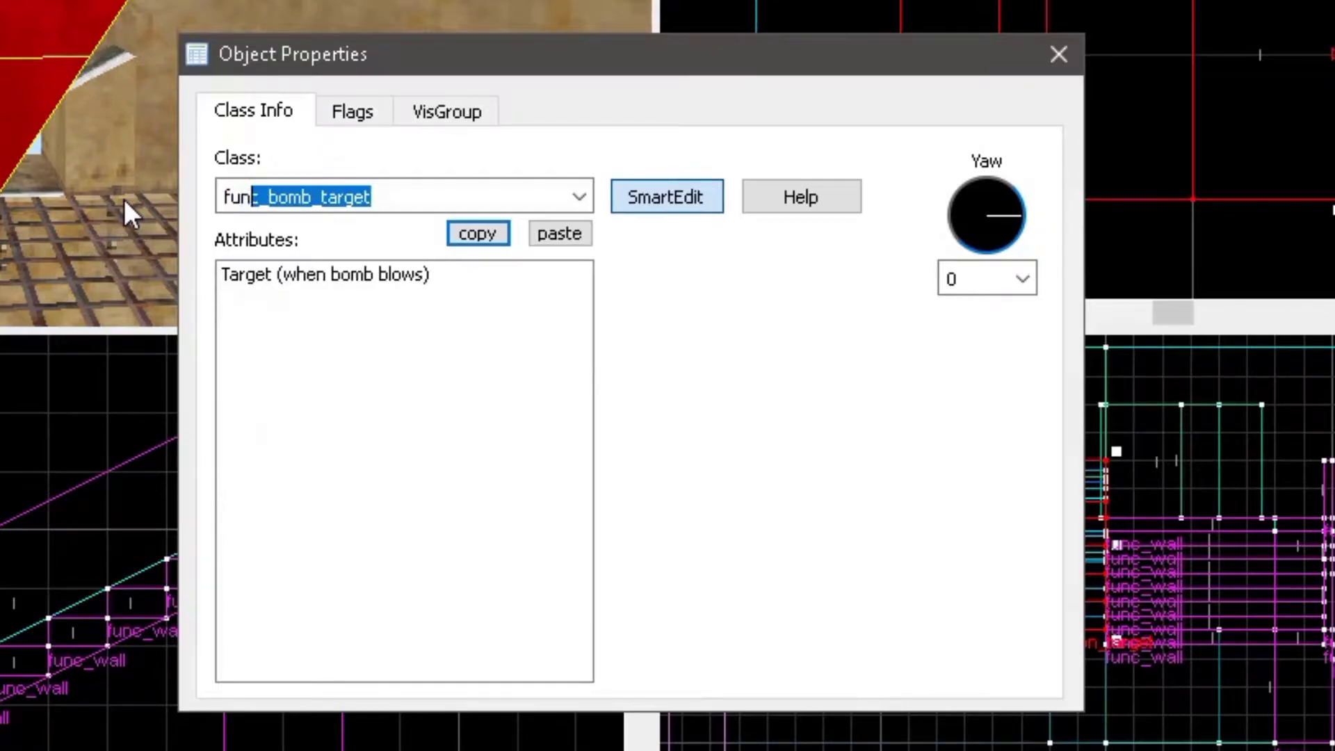
type("eakable")
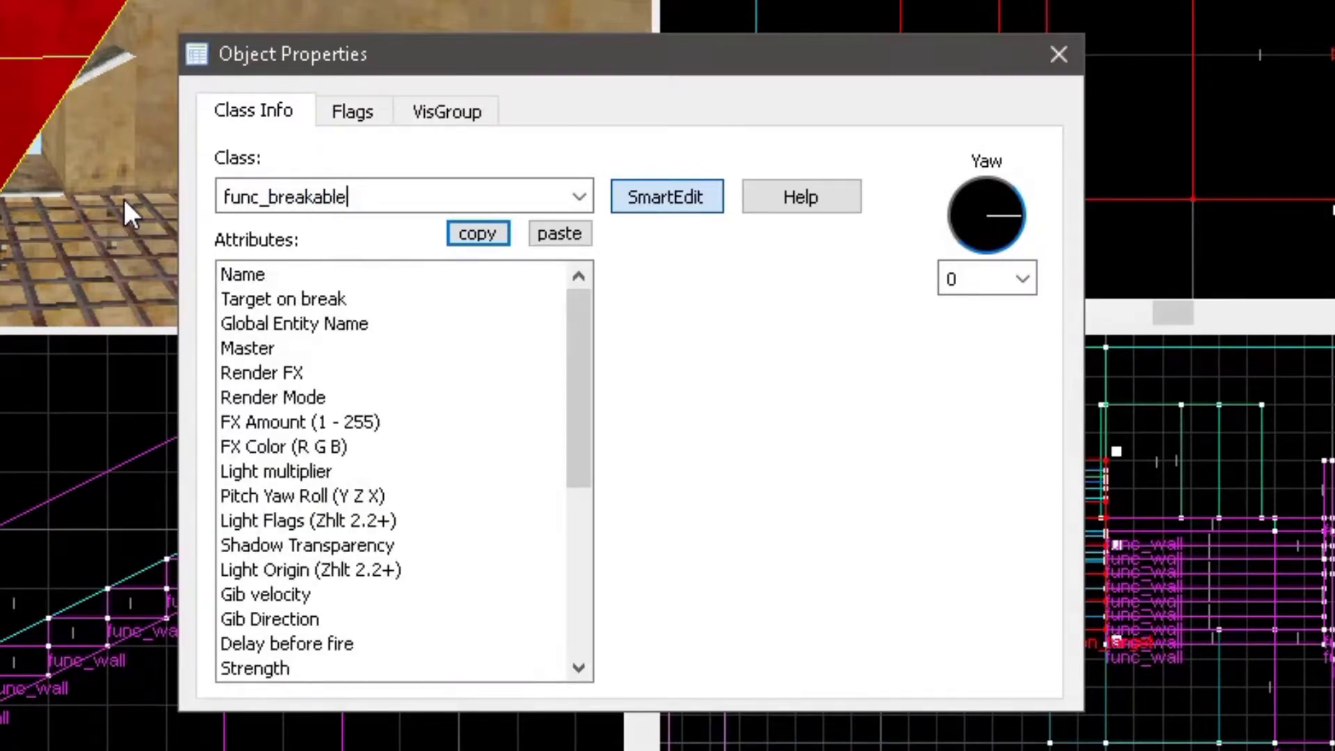
- Set the breakable's strength to 20 and its material type to Rocks
scroll(577, 323, "down", 1)
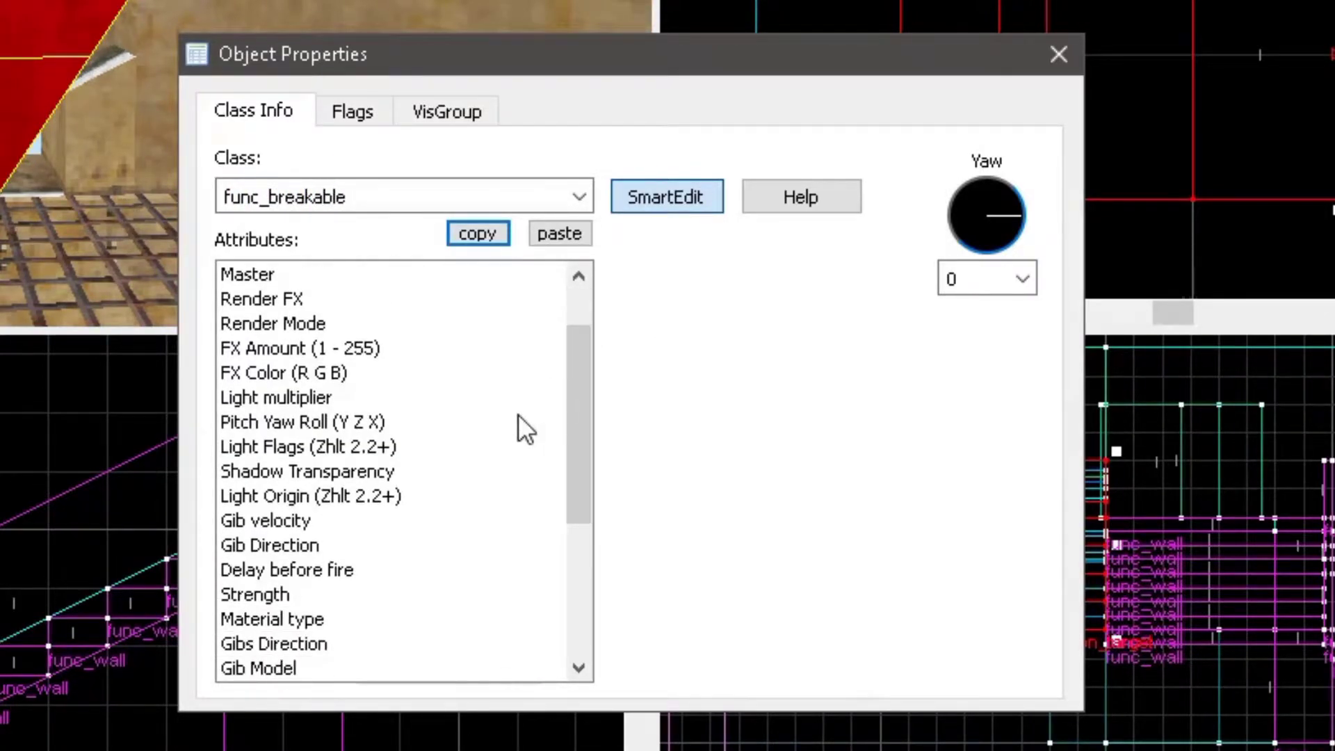
left_click(321, 596)
left_click(685, 282)
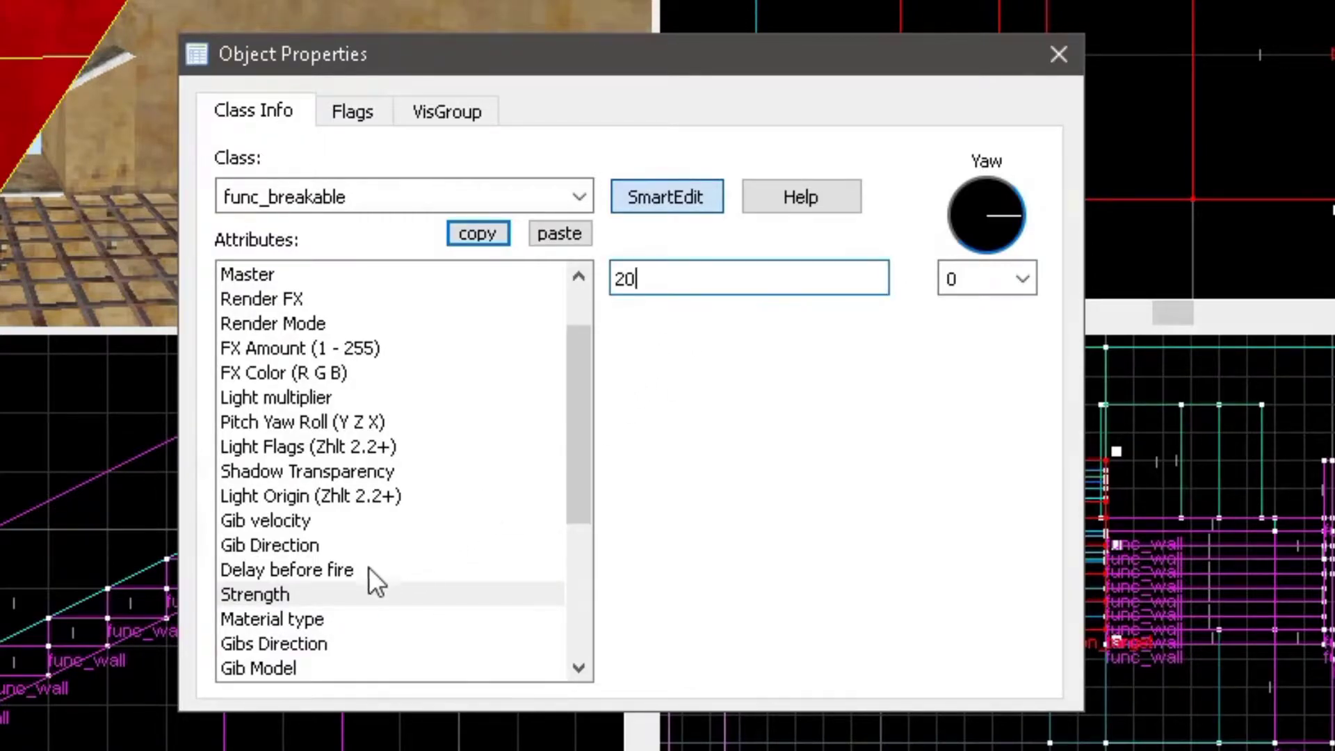
left_click(298, 619)
left_click(855, 282)
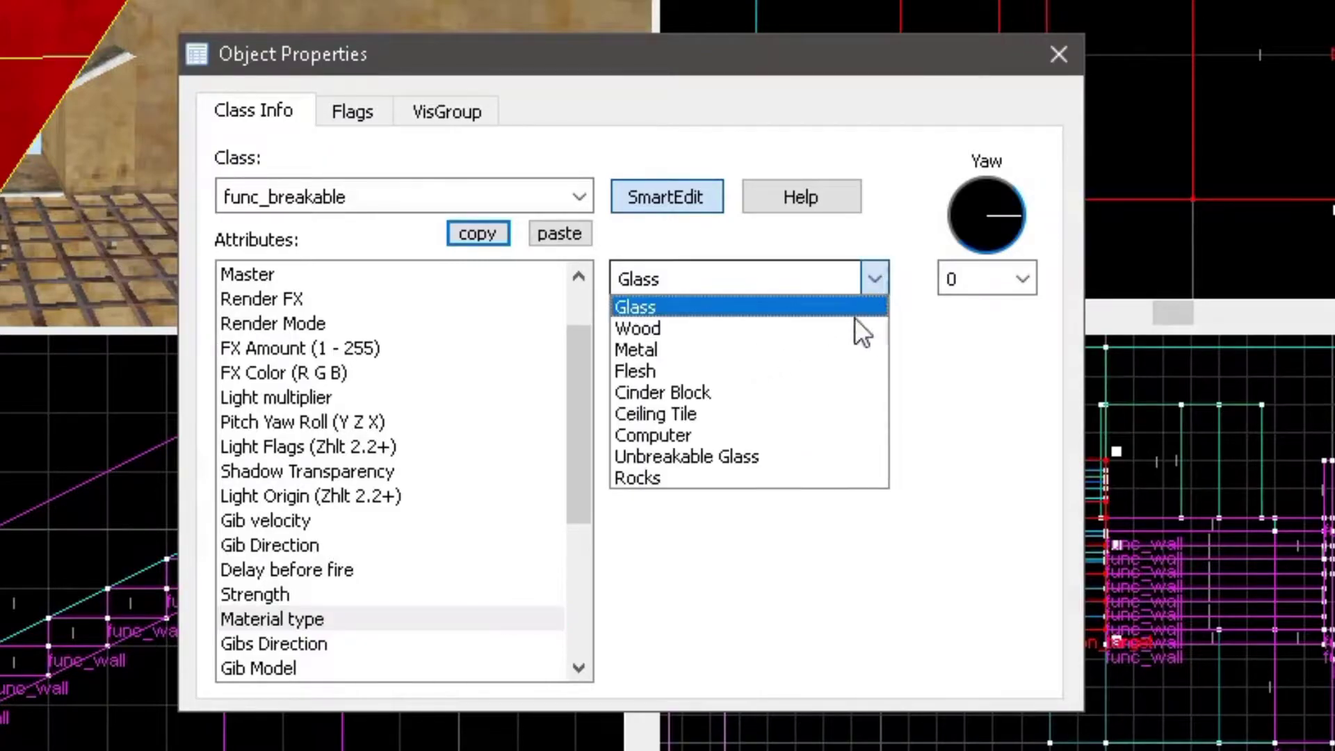
left_click(656, 477)
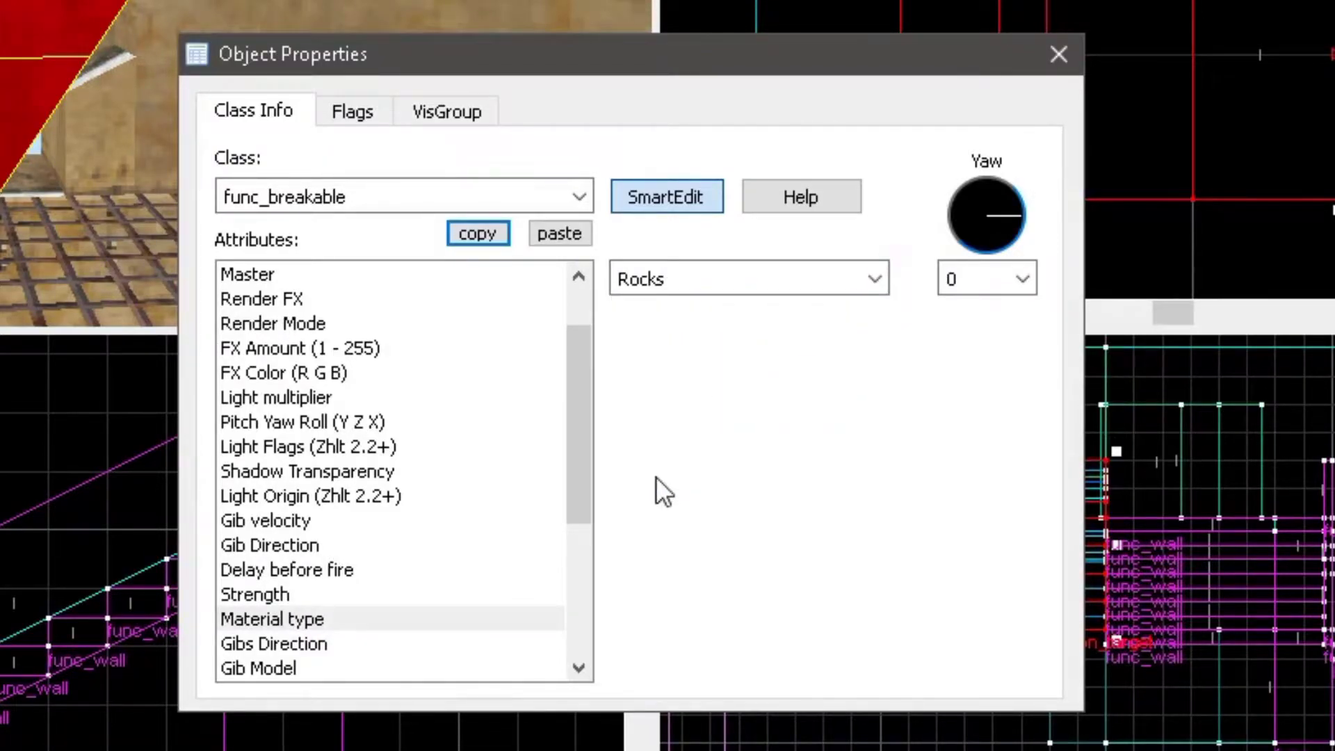
- Search the models folder for gibs_wallorange and assign that file as the breakable's gib model
left_click(277, 644)
left_click_drag(580, 433, 580, 458)
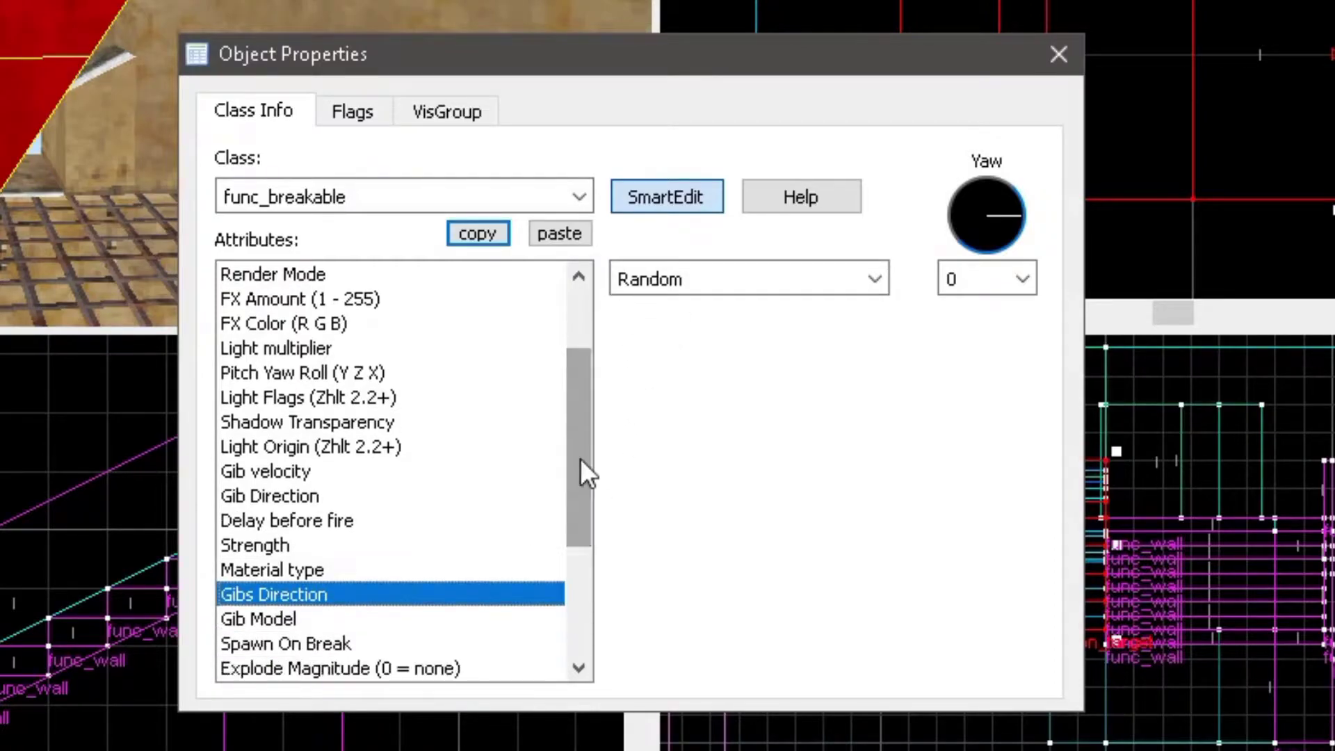
left_click(331, 623)
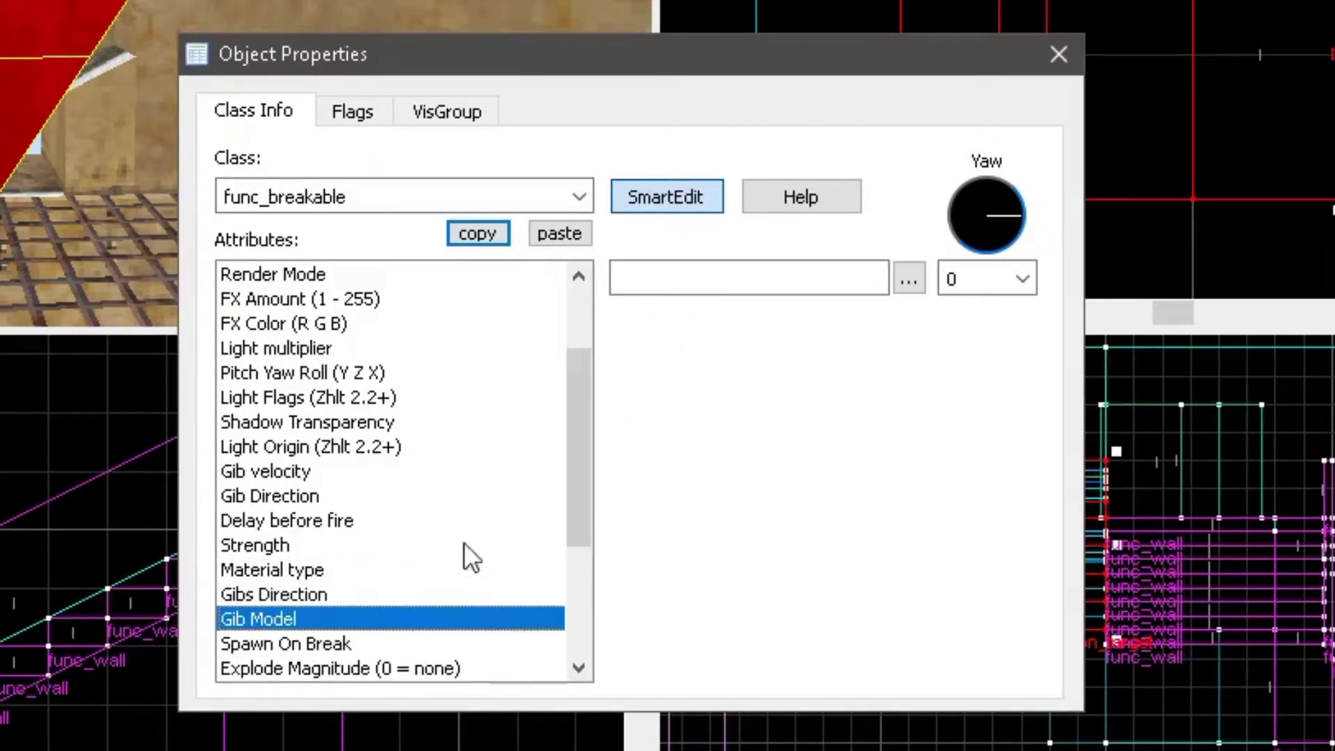
left_click(911, 280)
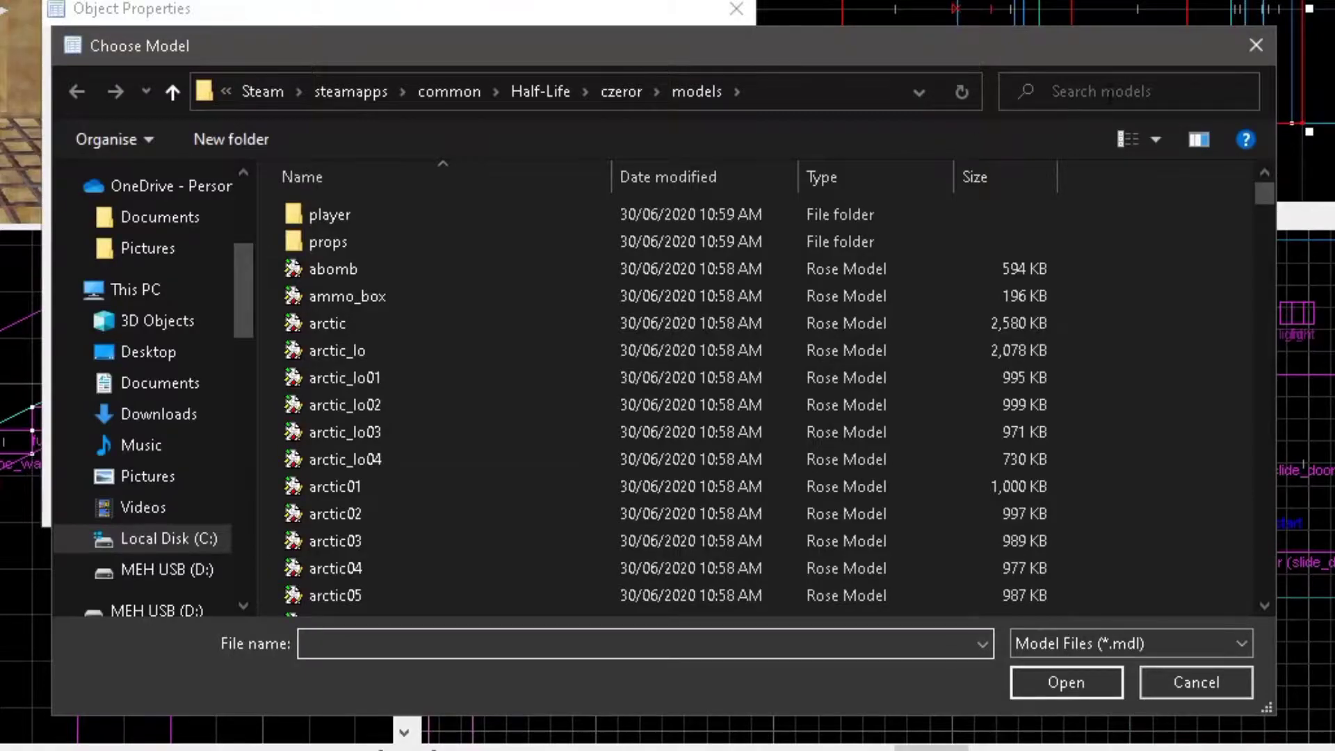
left_click(1102, 91)
type("gibs")
left_click(1085, 128)
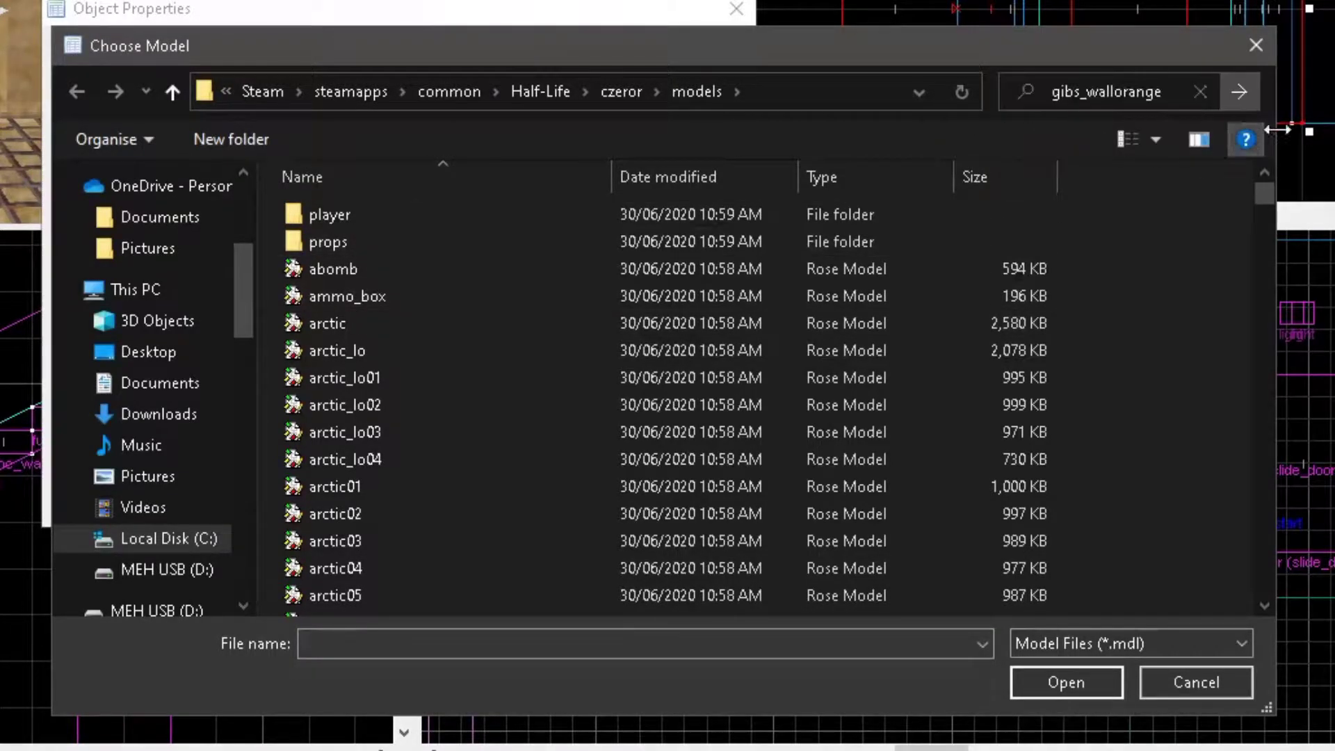
left_click(1243, 98)
left_click(634, 229)
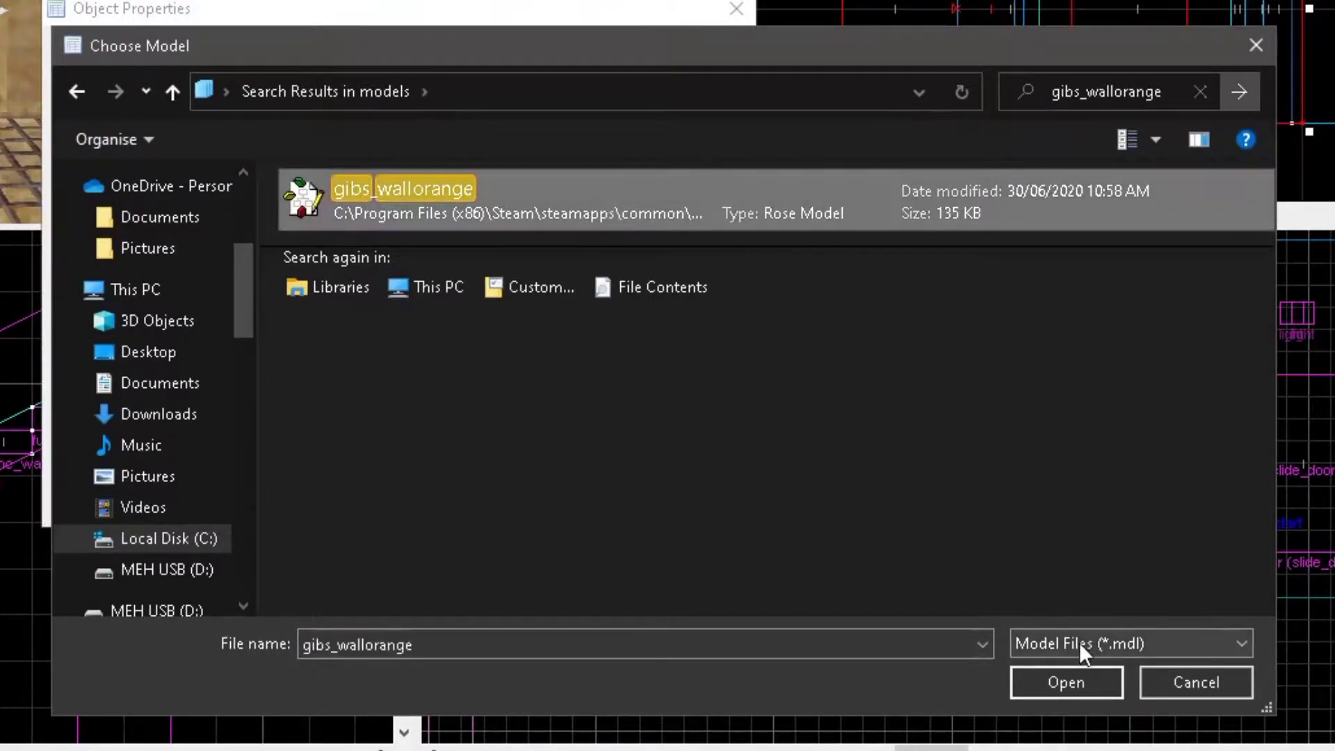
left_click(1071, 681)
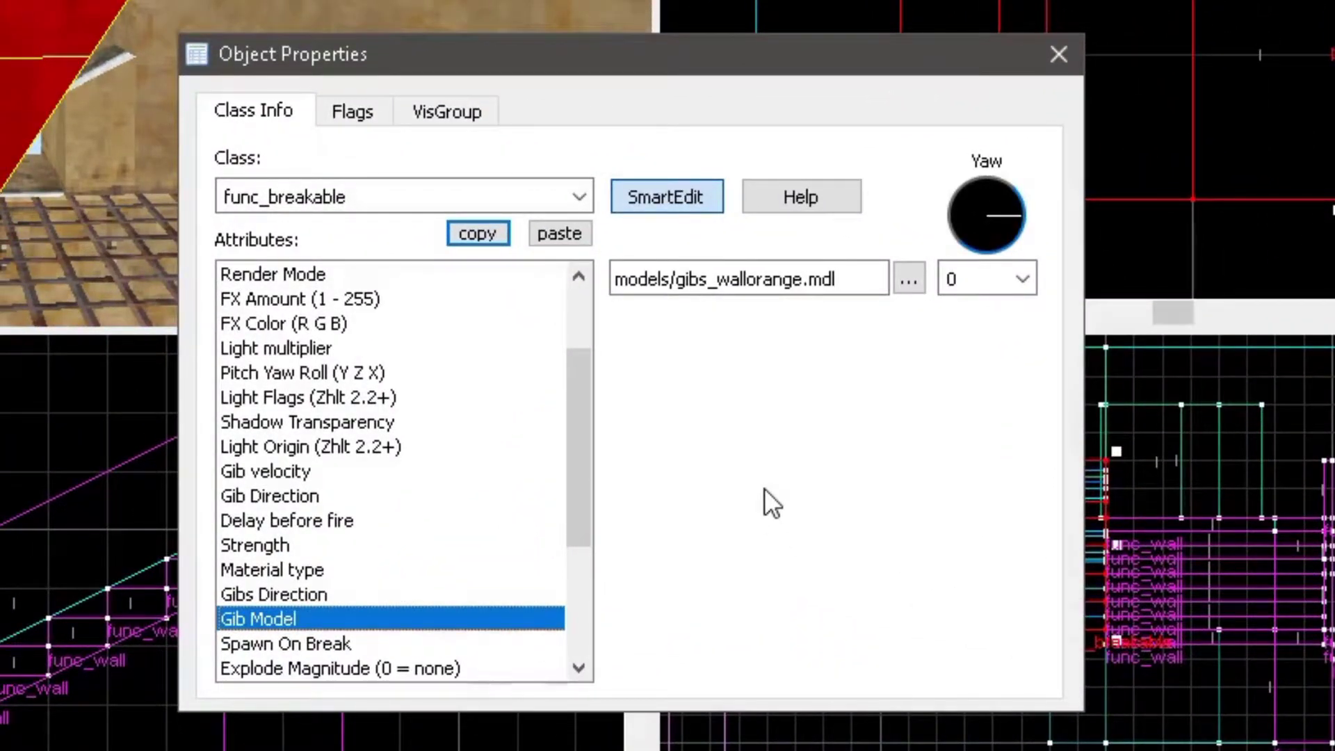
- Make the breakable damaged only by the Radio Controlled Bomb, then close its properties and deselect it
left_click_drag(590, 475, 575, 564)
left_click(271, 521)
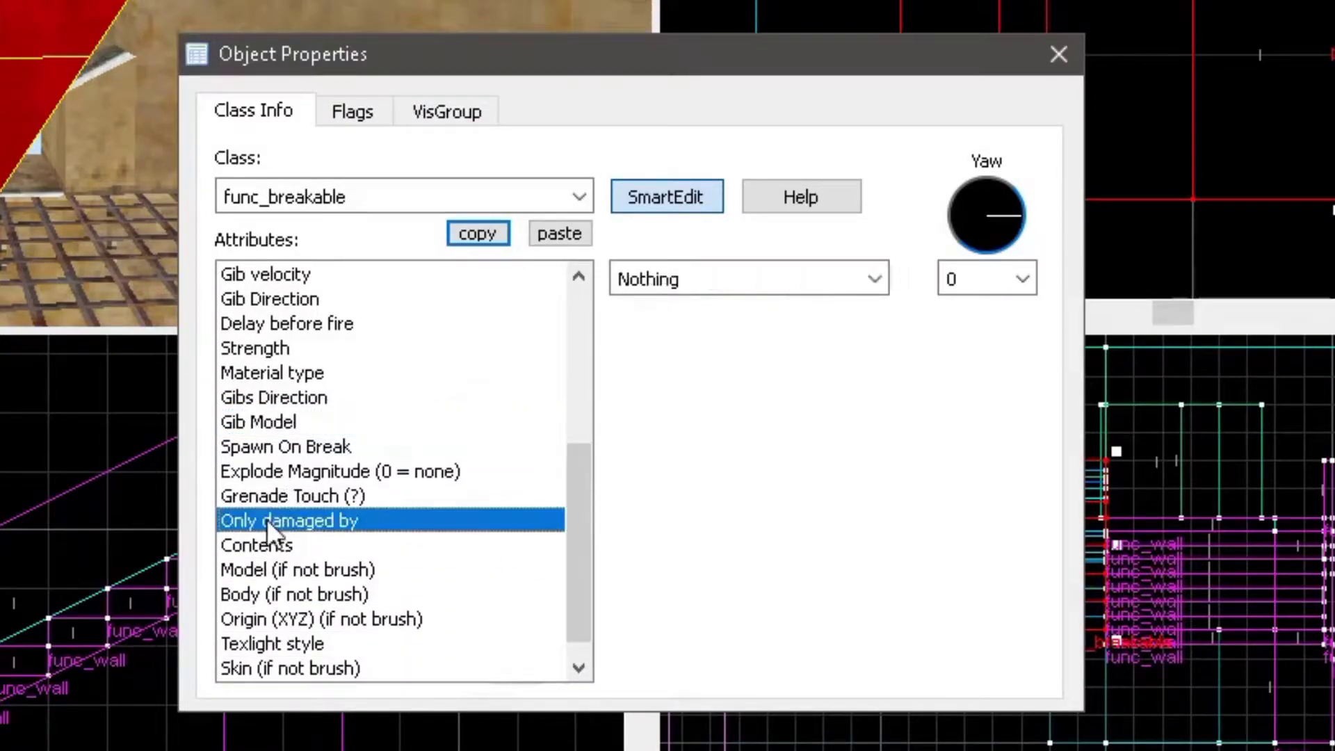
left_click(874, 278)
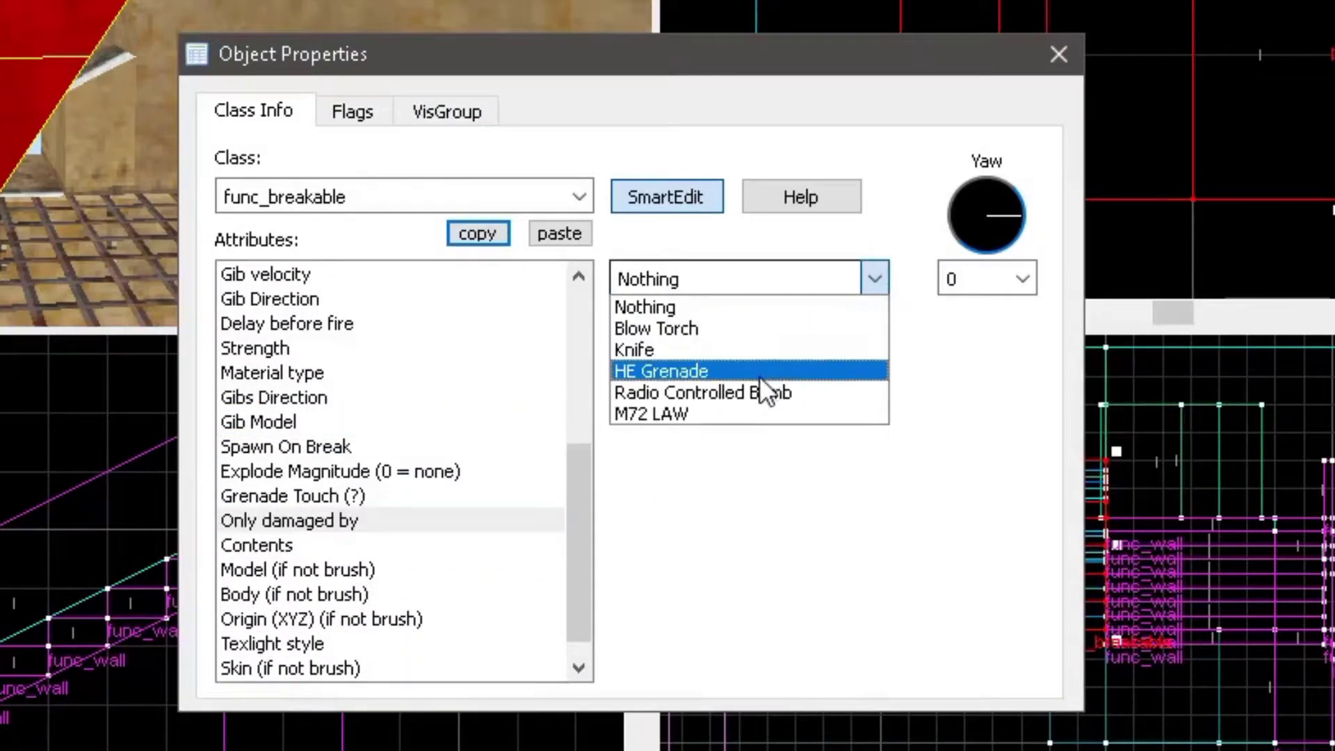
left_click(800, 392)
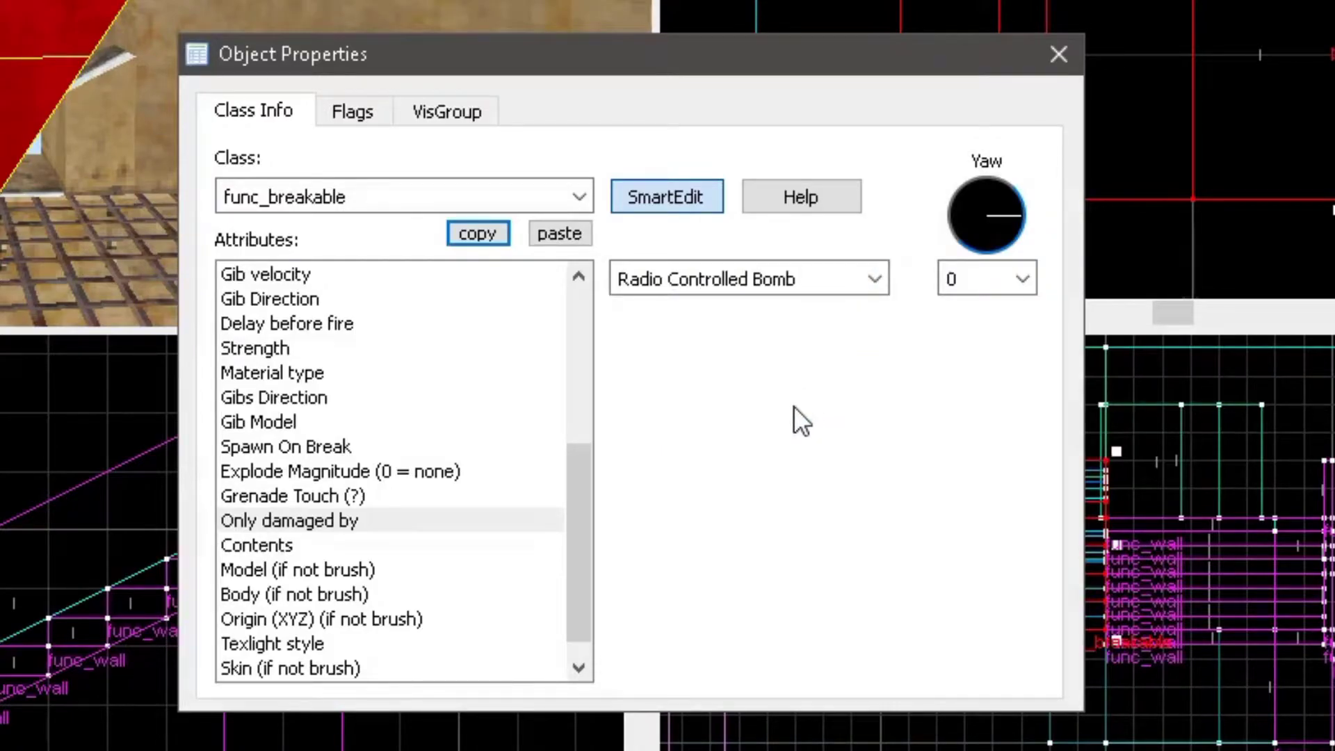
left_click(1062, 57)
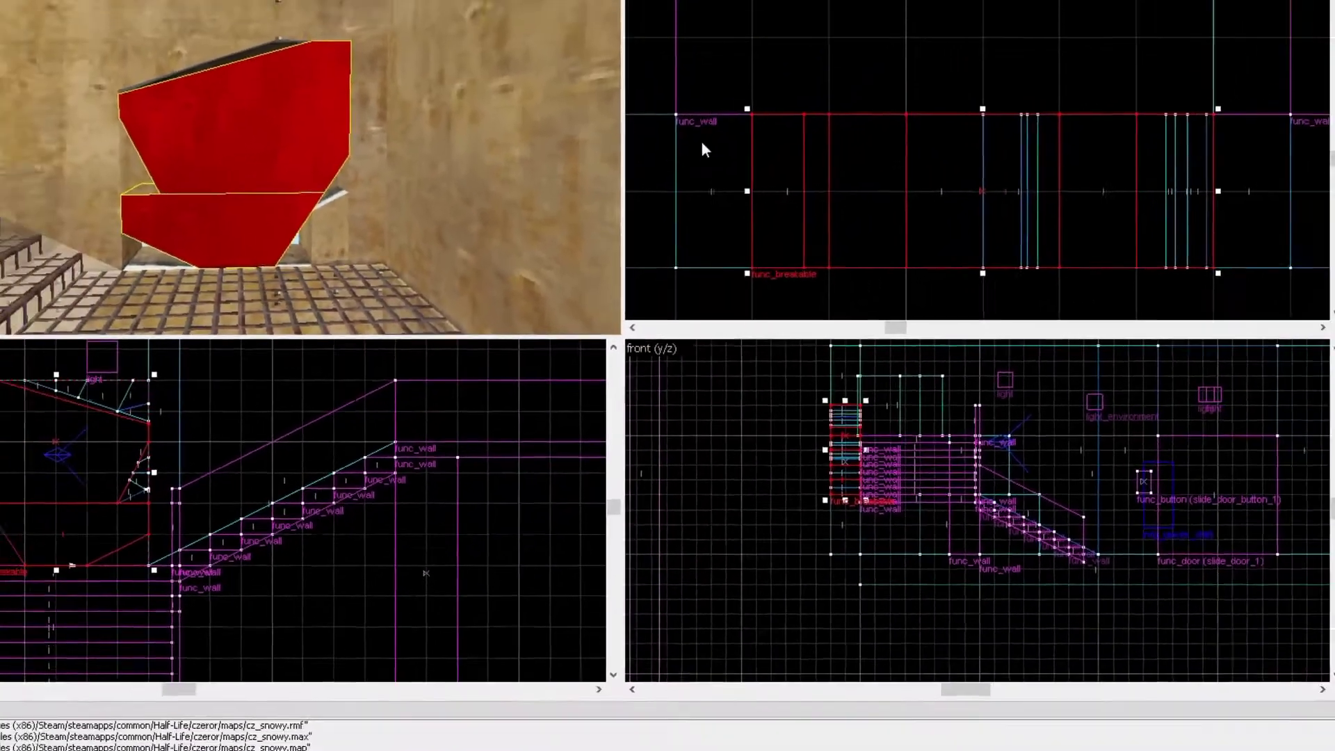
key("Escape")
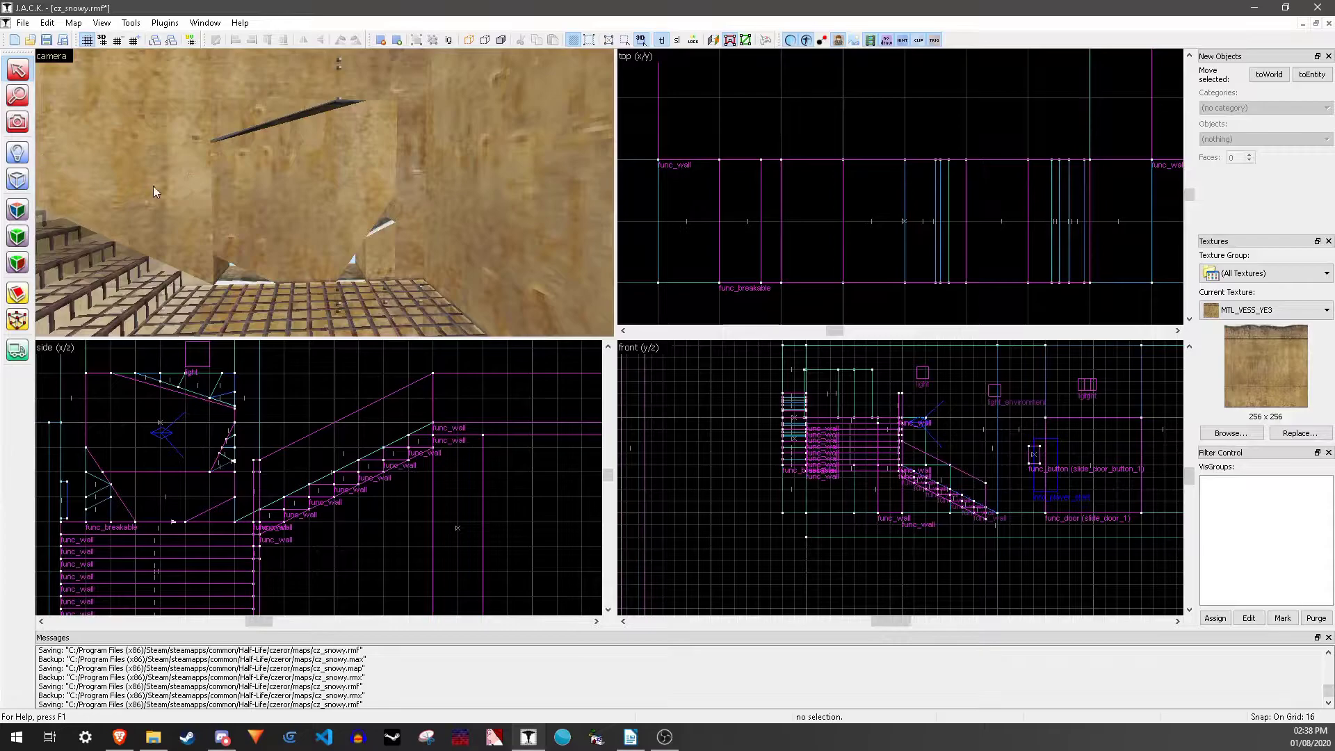
- Place a point entity on the face of the breakable wall section and open its properties
left_click(14, 155)
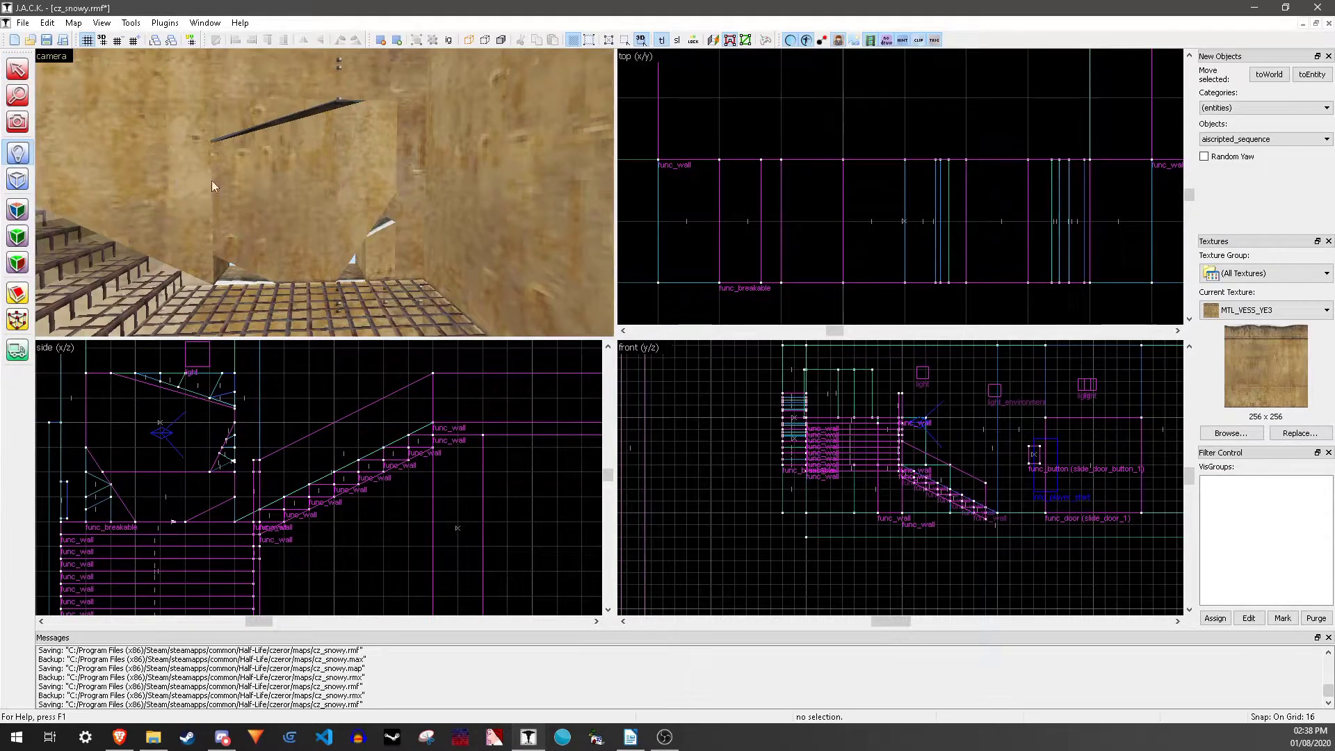
left_click(300, 203)
left_click(23, 69)
left_click(276, 98)
double_click(277, 98)
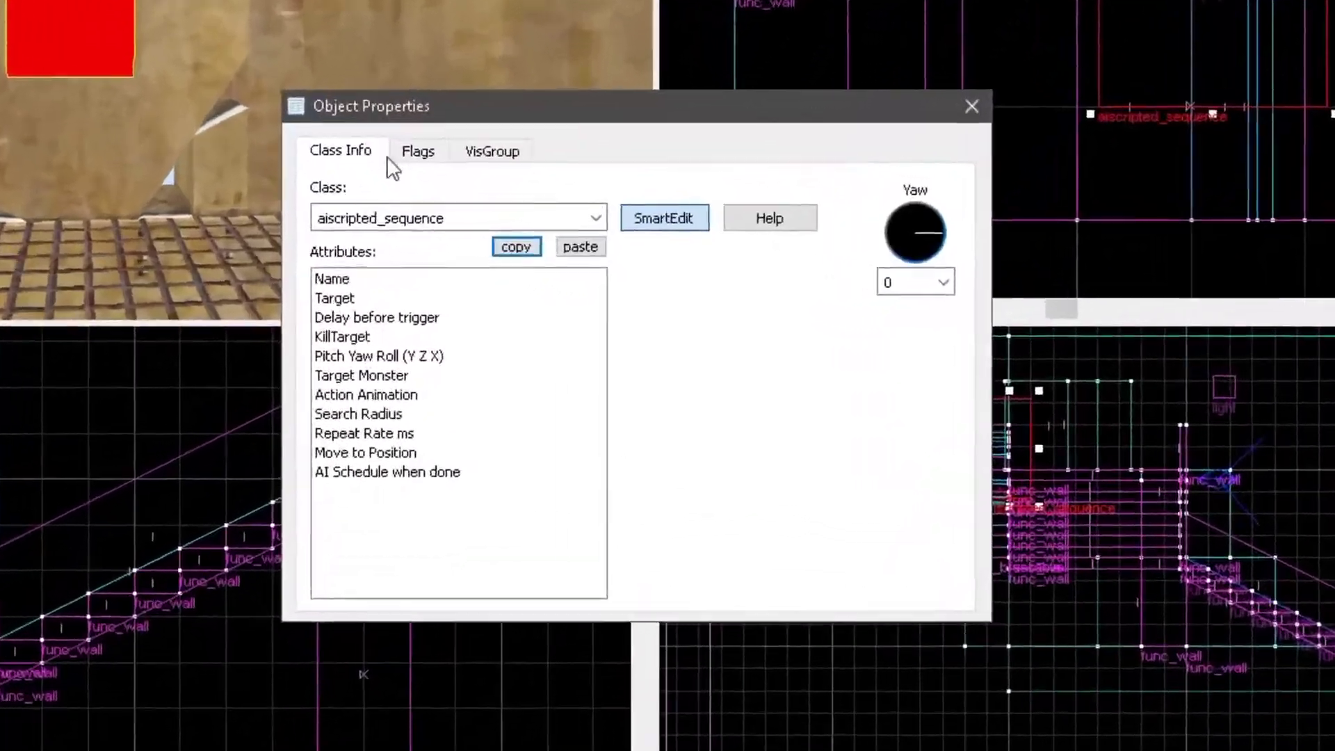
- Change the new point entity's class to item_generic
left_click_drag(516, 282, 423, 283)
type("i")
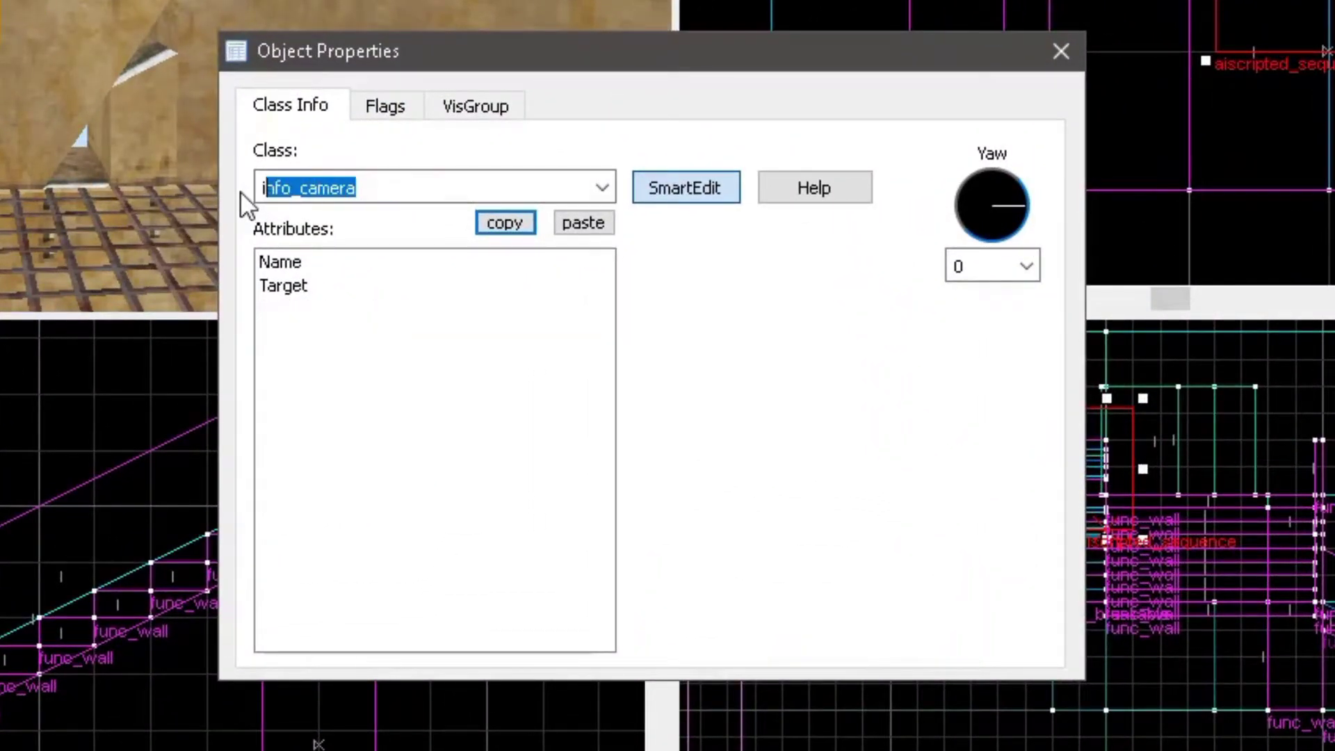
key("BackSpace")
key("BackSpace")
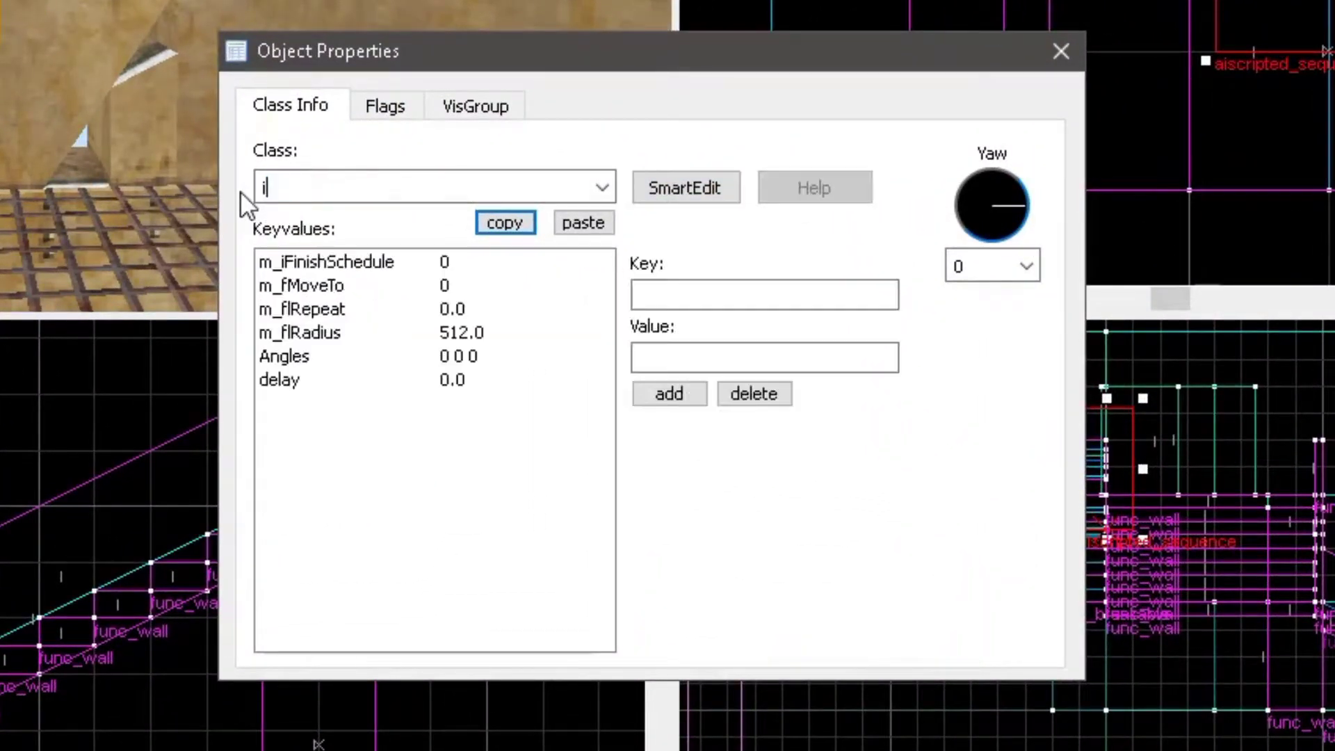
type("itme")
key("BackSpace")
key("BackSpace")
type("em_gener")
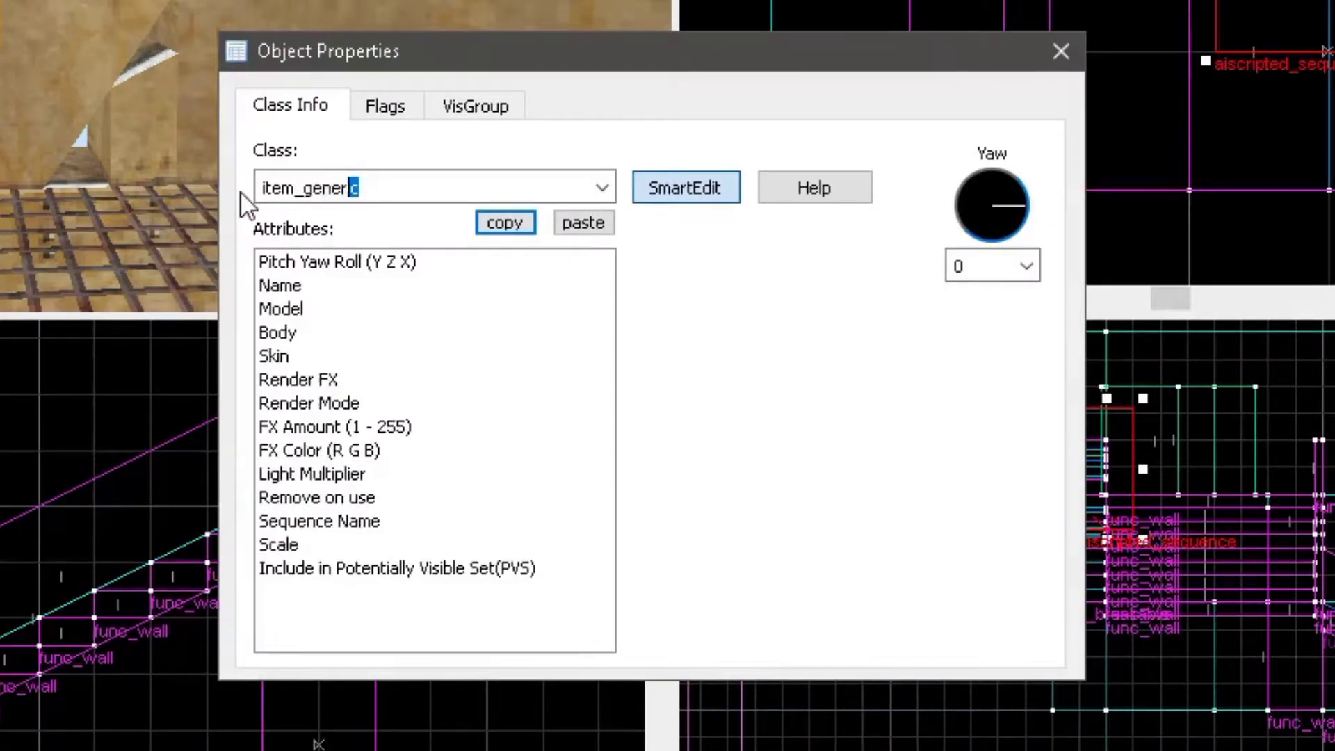
key("BackSpace")
type("ic")
- Name the item_generic entity targetBomb1
left_click(420, 285)
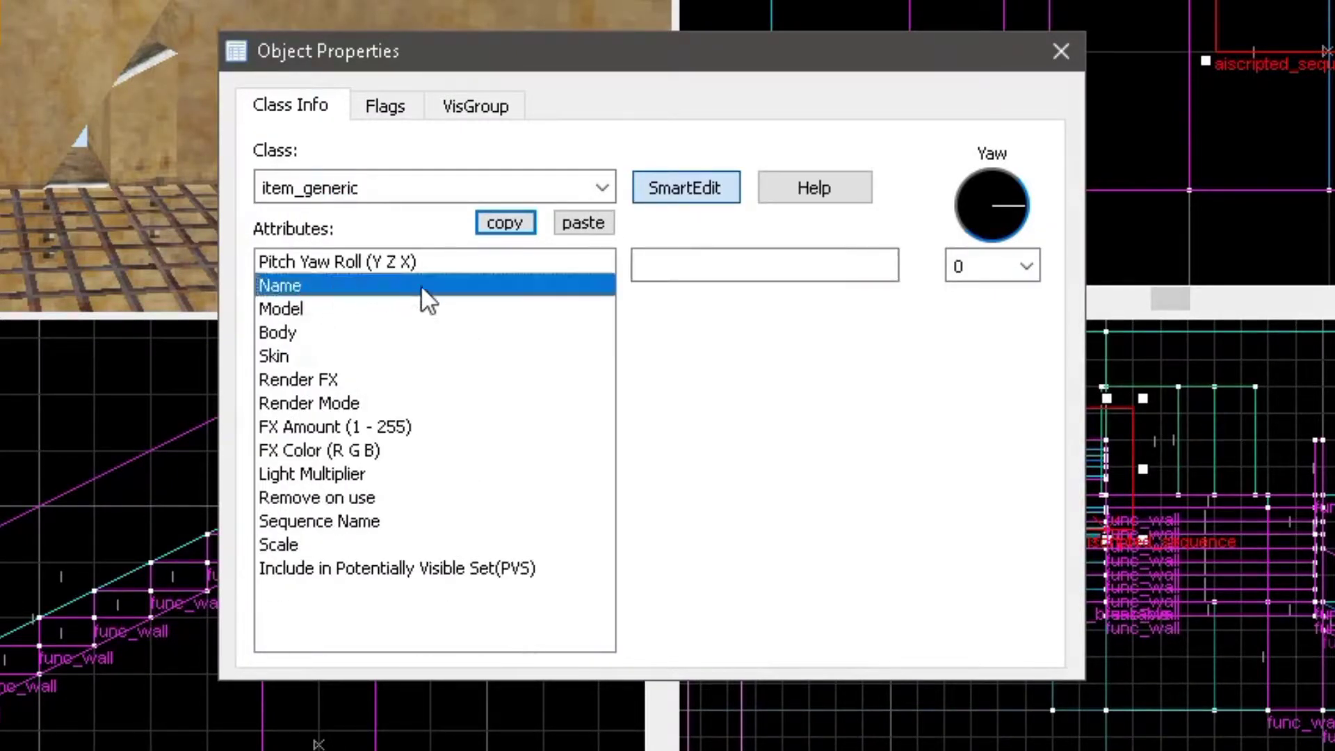
left_click(684, 277)
type("t")
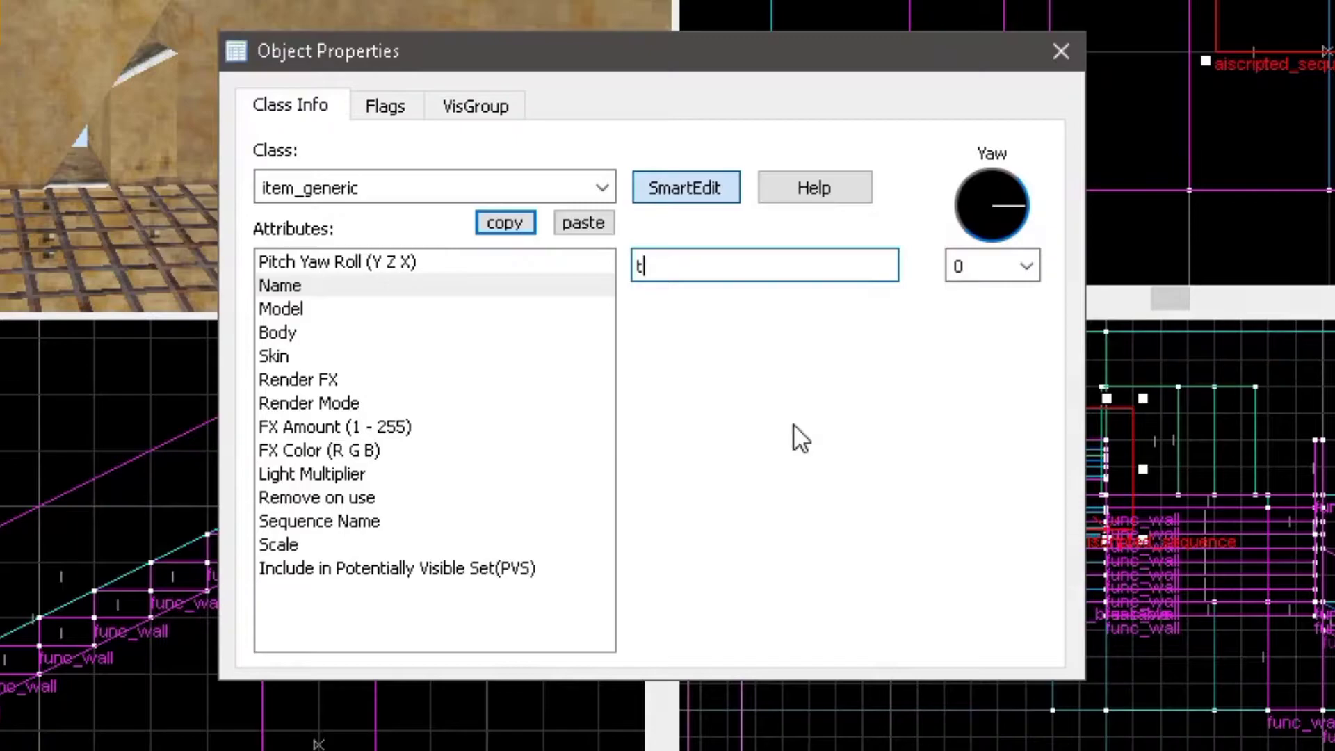
type("argetBomb1")
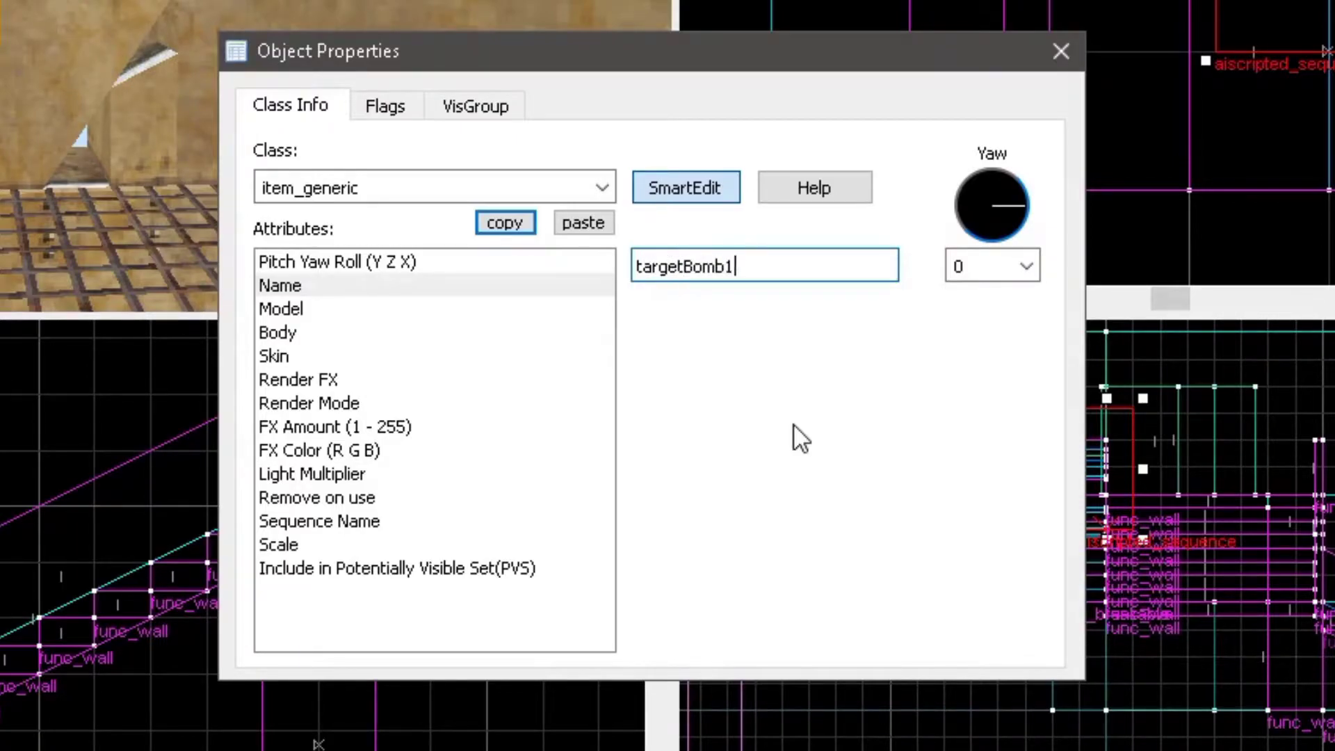
- Search the models folder for rcontrol and assign w_rcontrolbomb_indicator as the item_generic entity's model
left_click(314, 308)
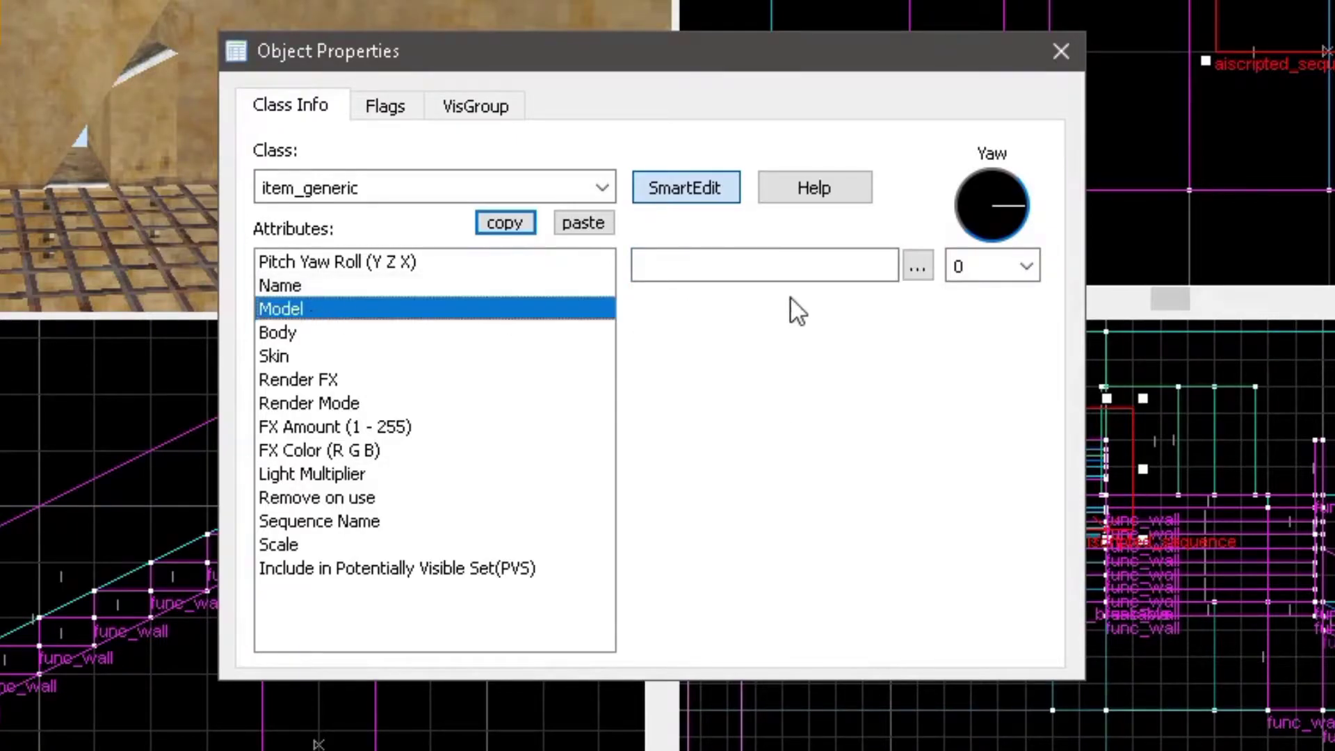
left_click(916, 267)
left_click(1314, 128)
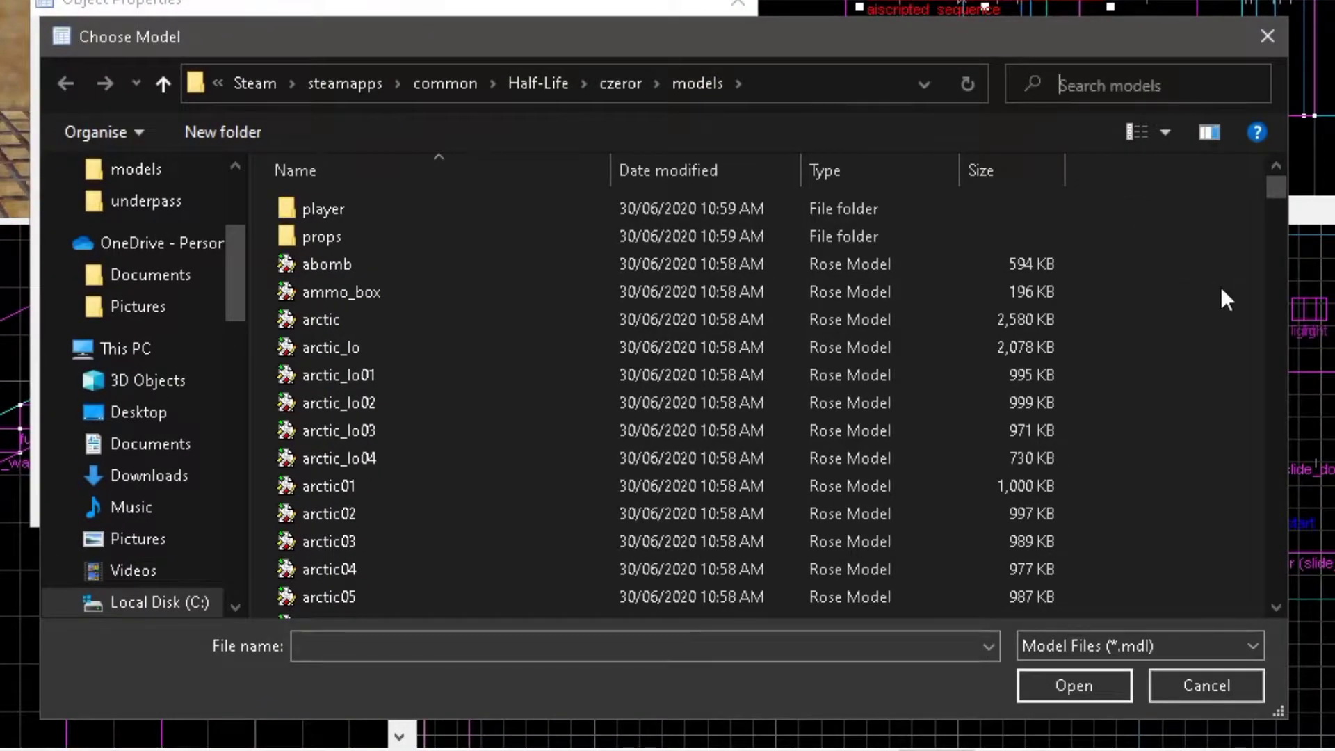
type("rcontrol")
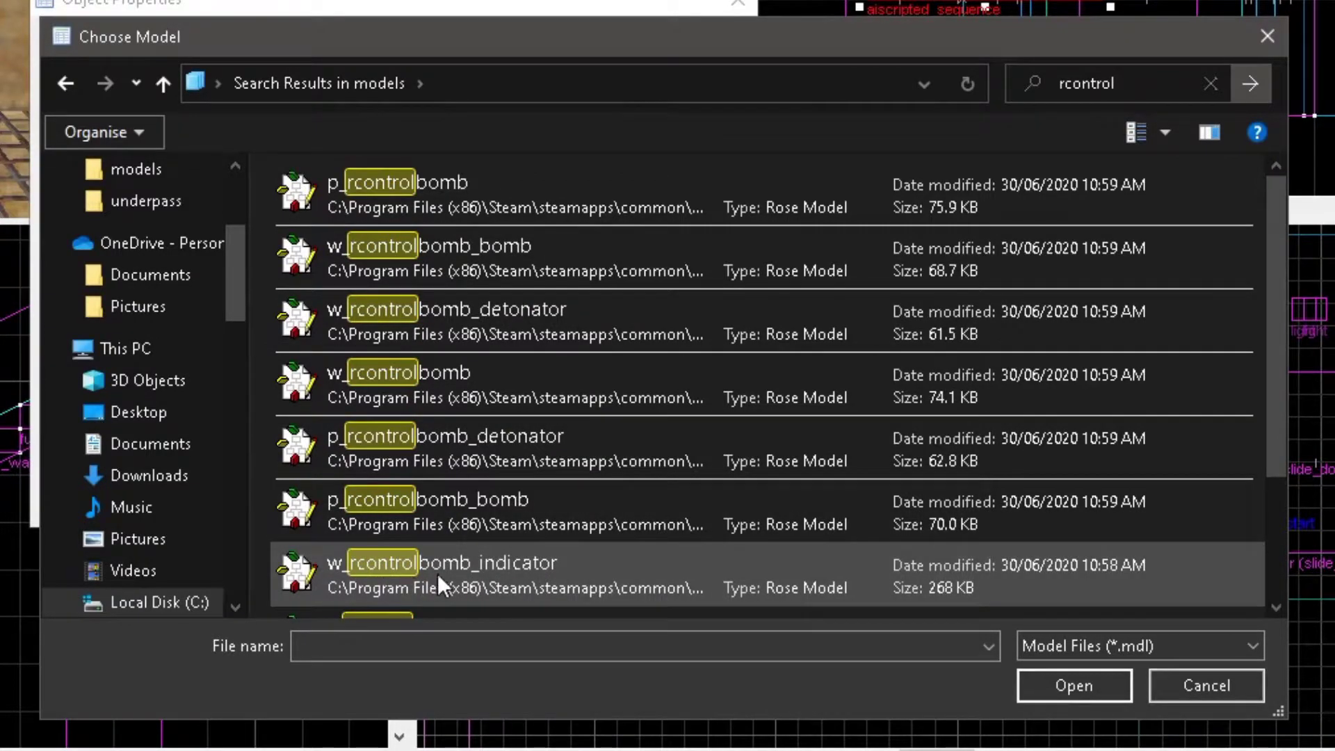
left_click(558, 576)
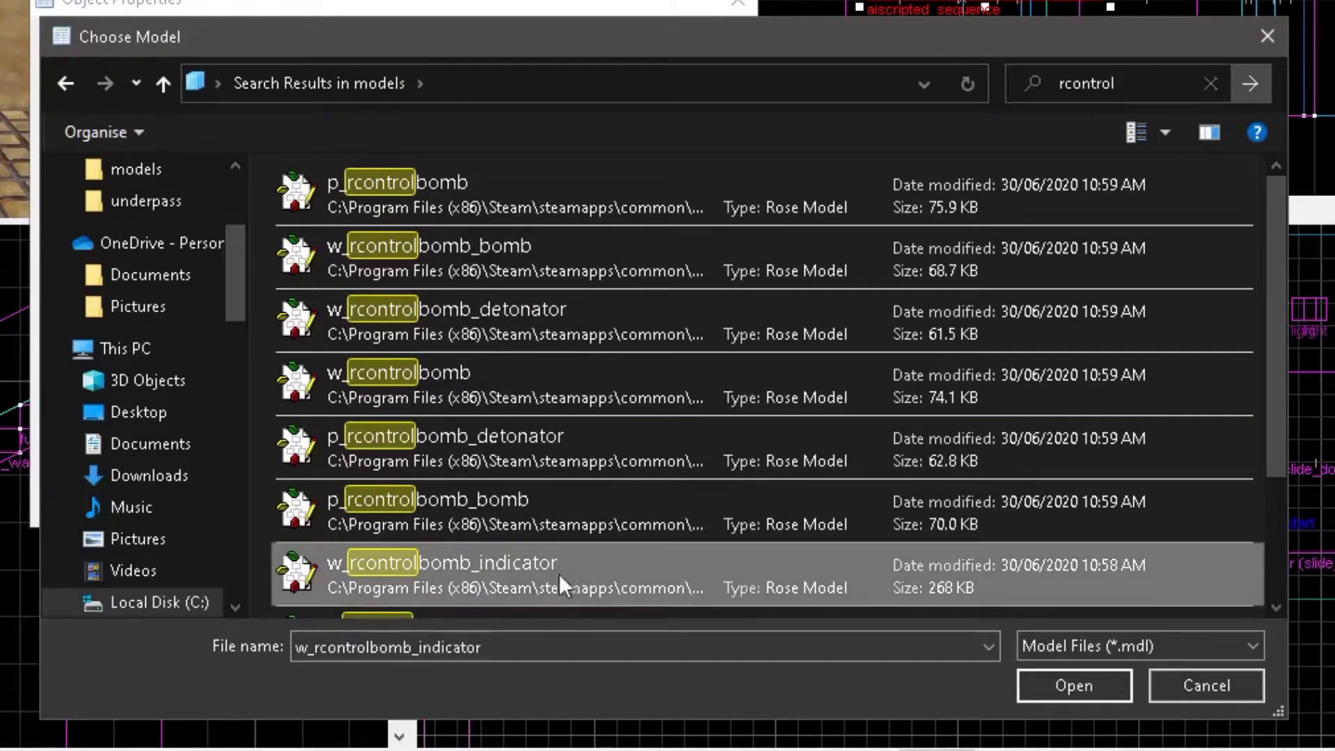
left_click(1090, 694)
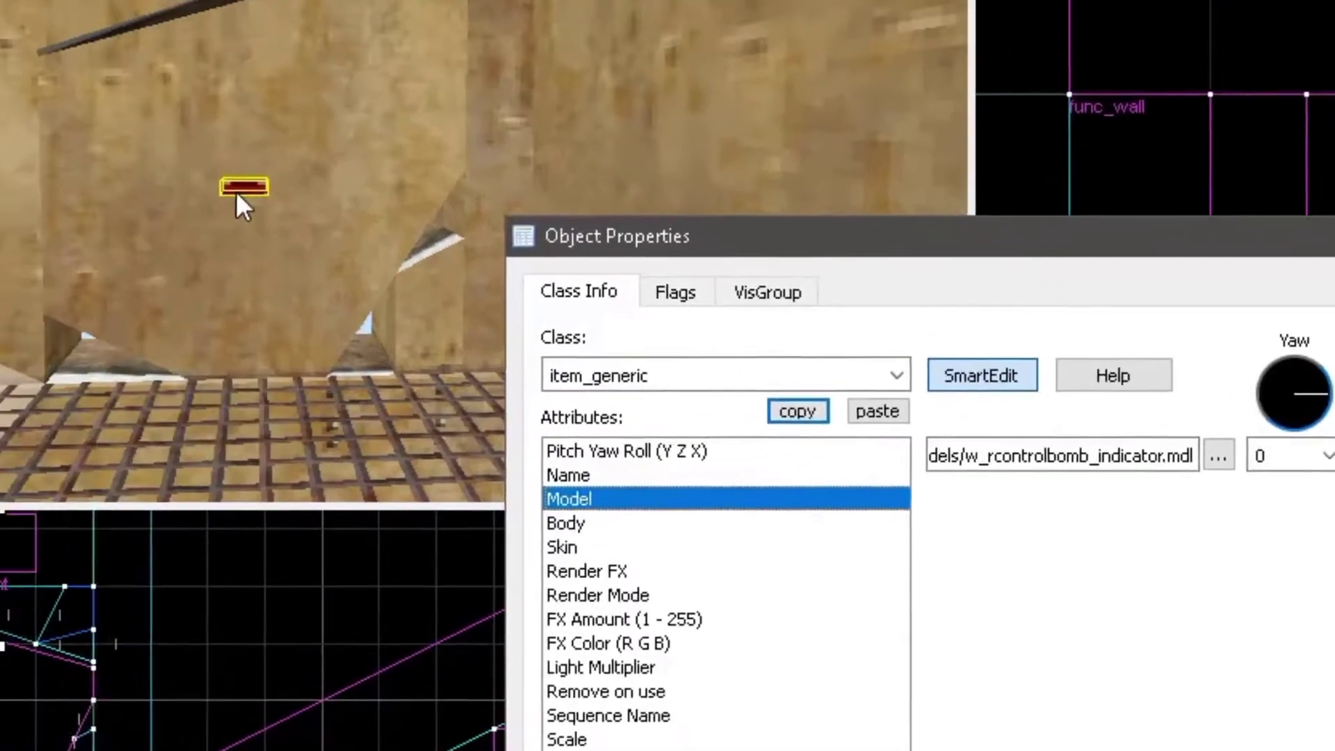
- Rotate the bomb indicator so its round face points out from the wall and position it against the breakable wall's surface
left_click(586, 384)
key("z")
key("w")
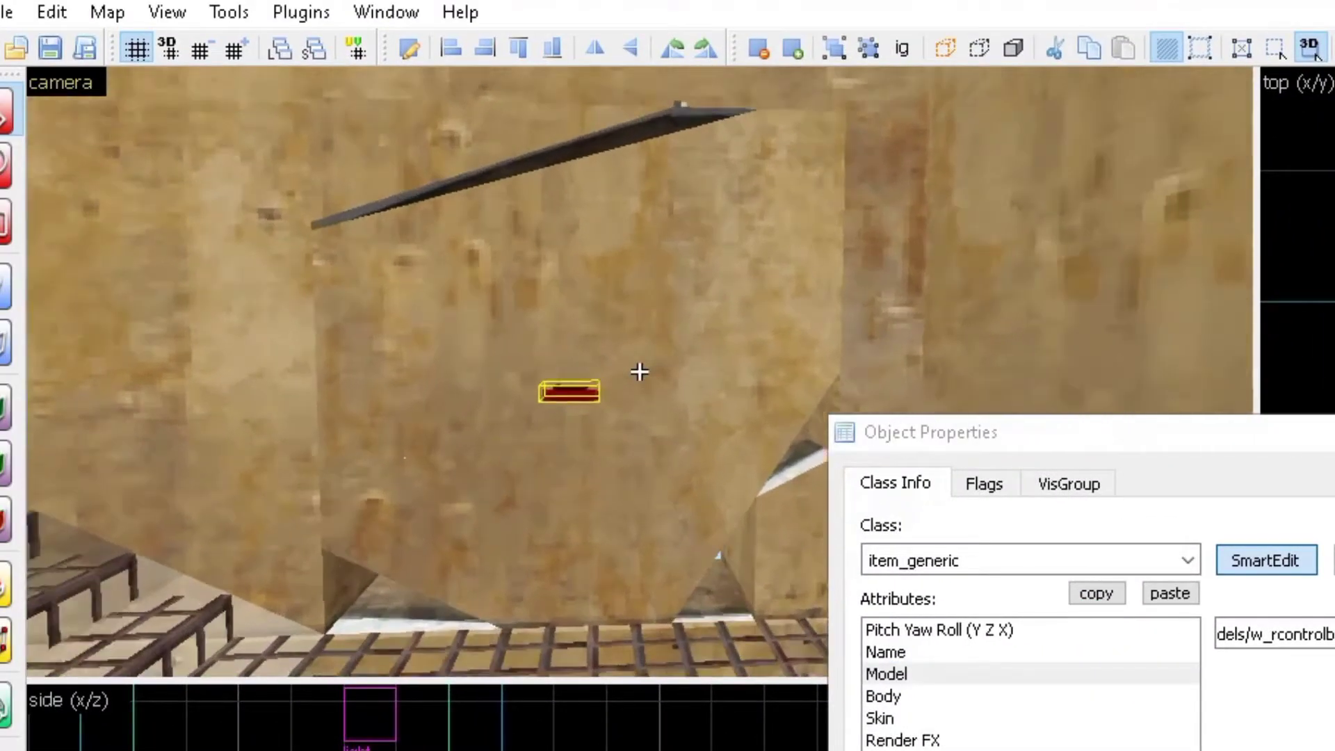
key("s")
key("z")
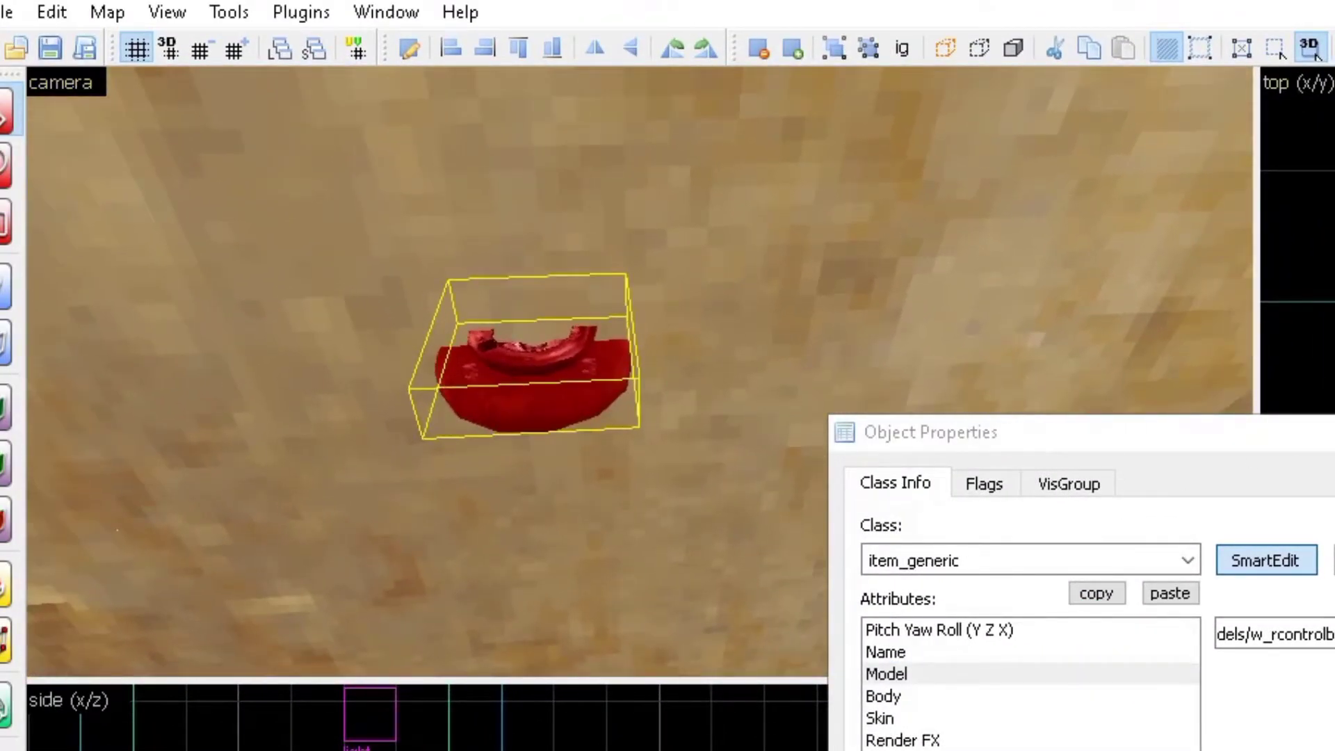
left_click(1332, 432)
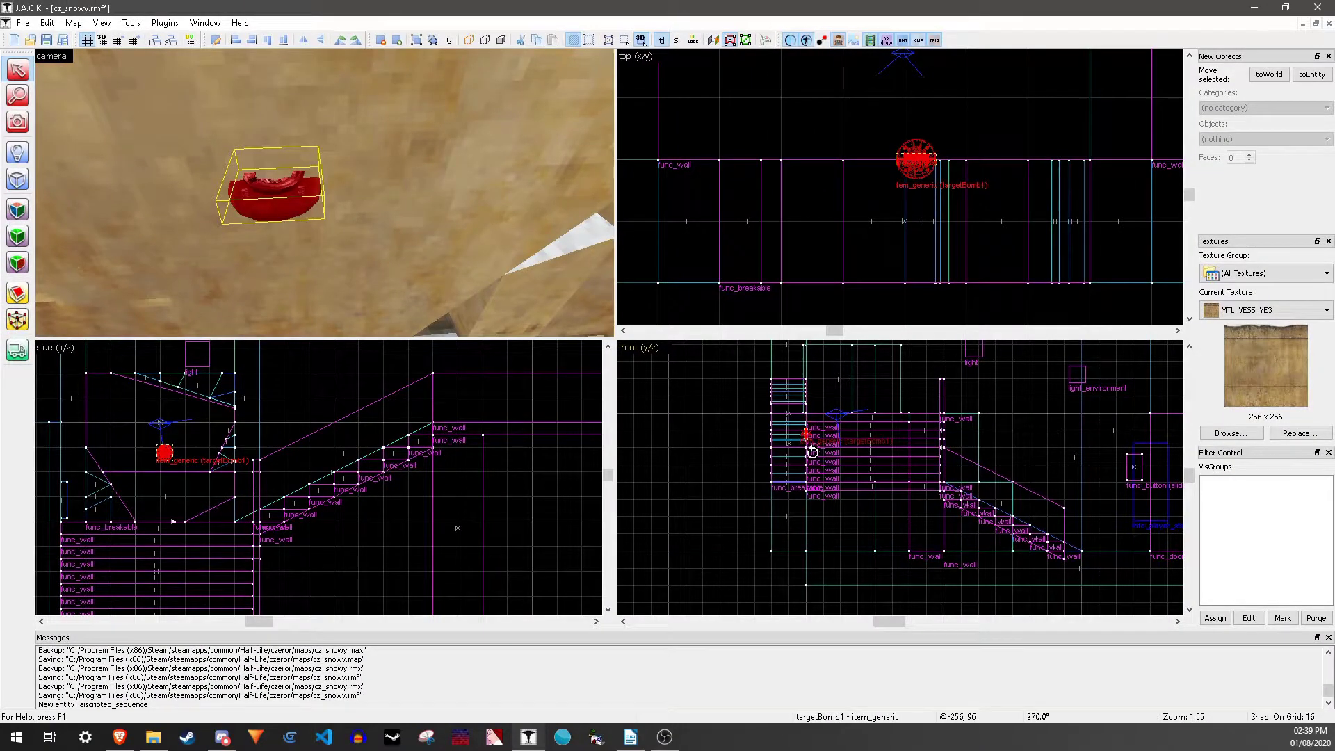
left_click_drag(813, 453, 812, 451)
left_click_drag(913, 166, 902, 160)
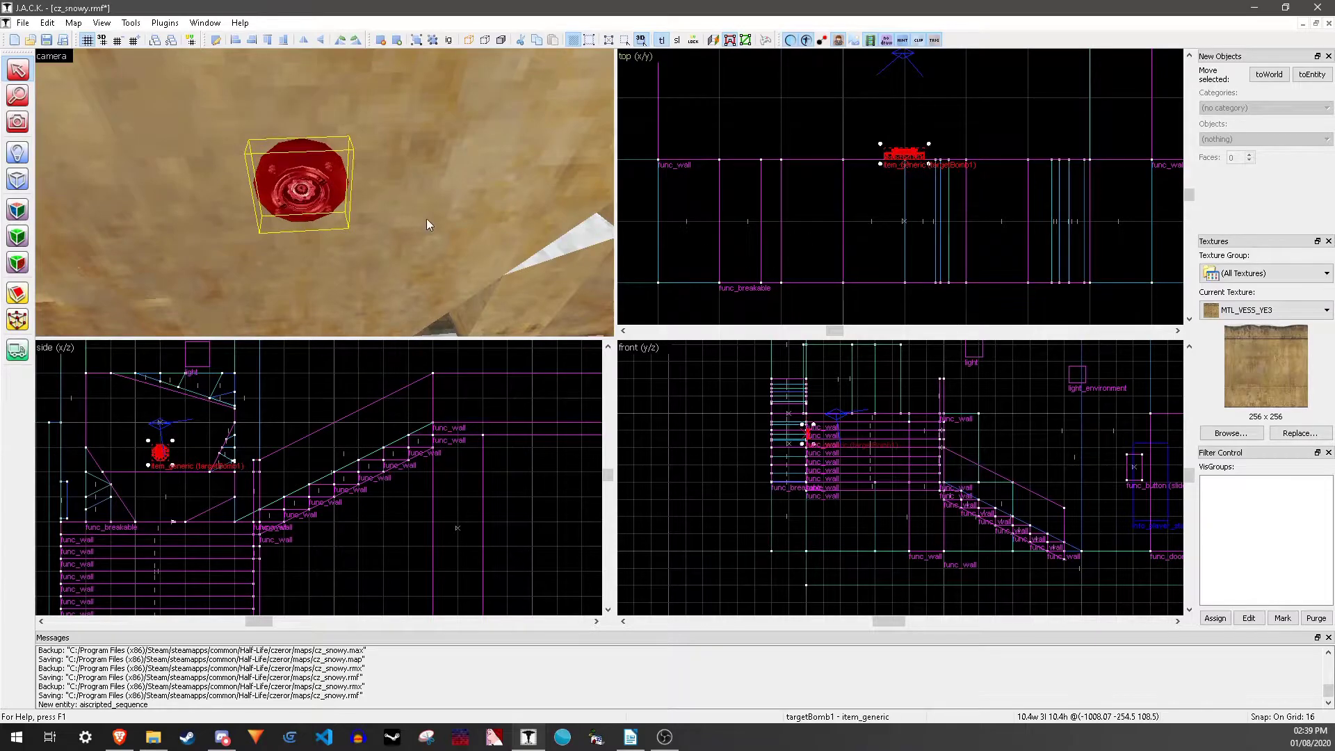
- Set the bomb indicator's Render FX to Fast Wide Pulse in its object properties
key("z")
key("s")
key("w")
key("alt+Return")
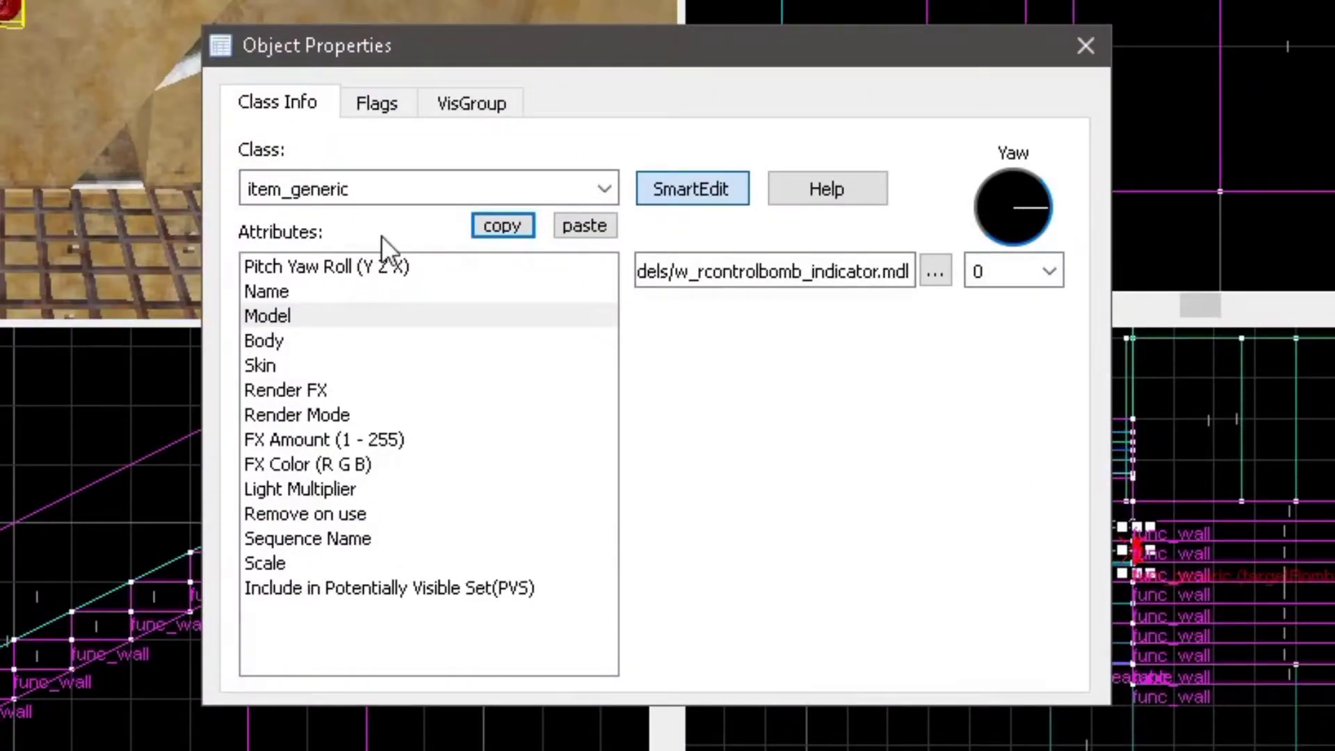
left_click(344, 387)
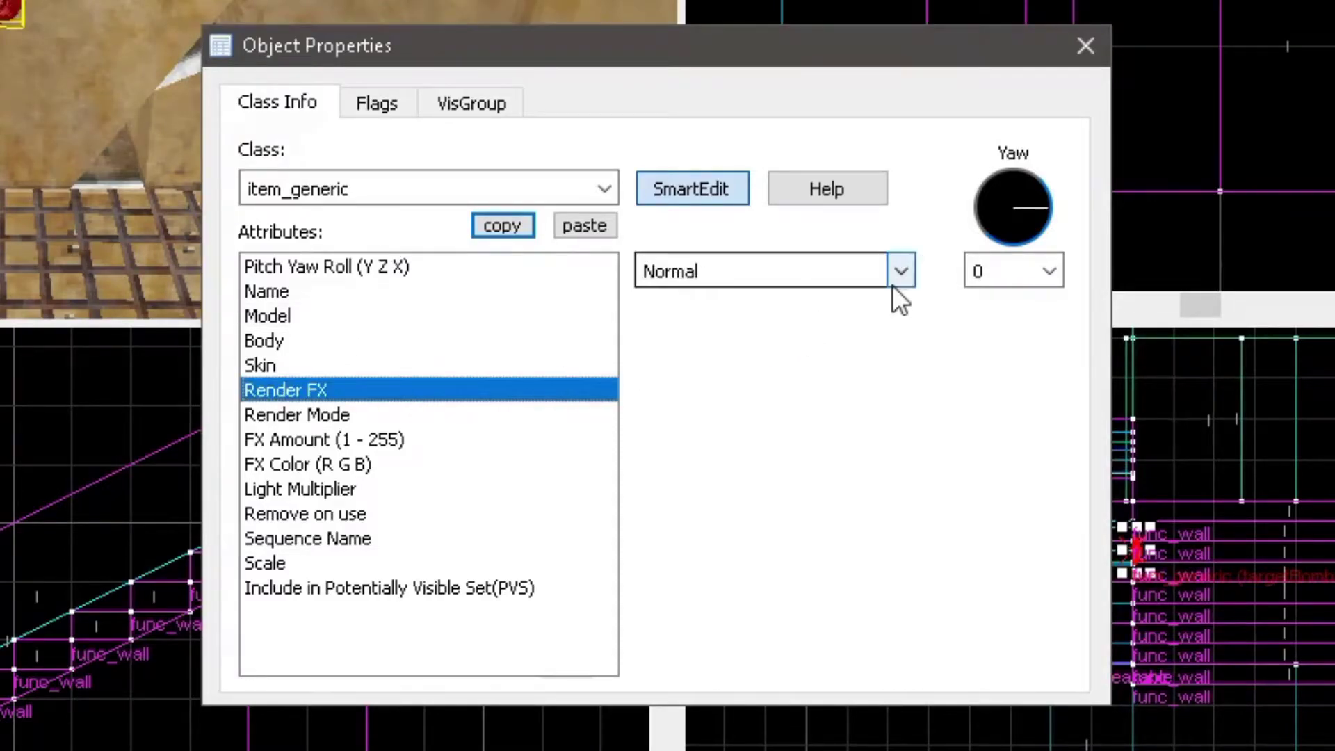
left_click(905, 270)
left_click(726, 384)
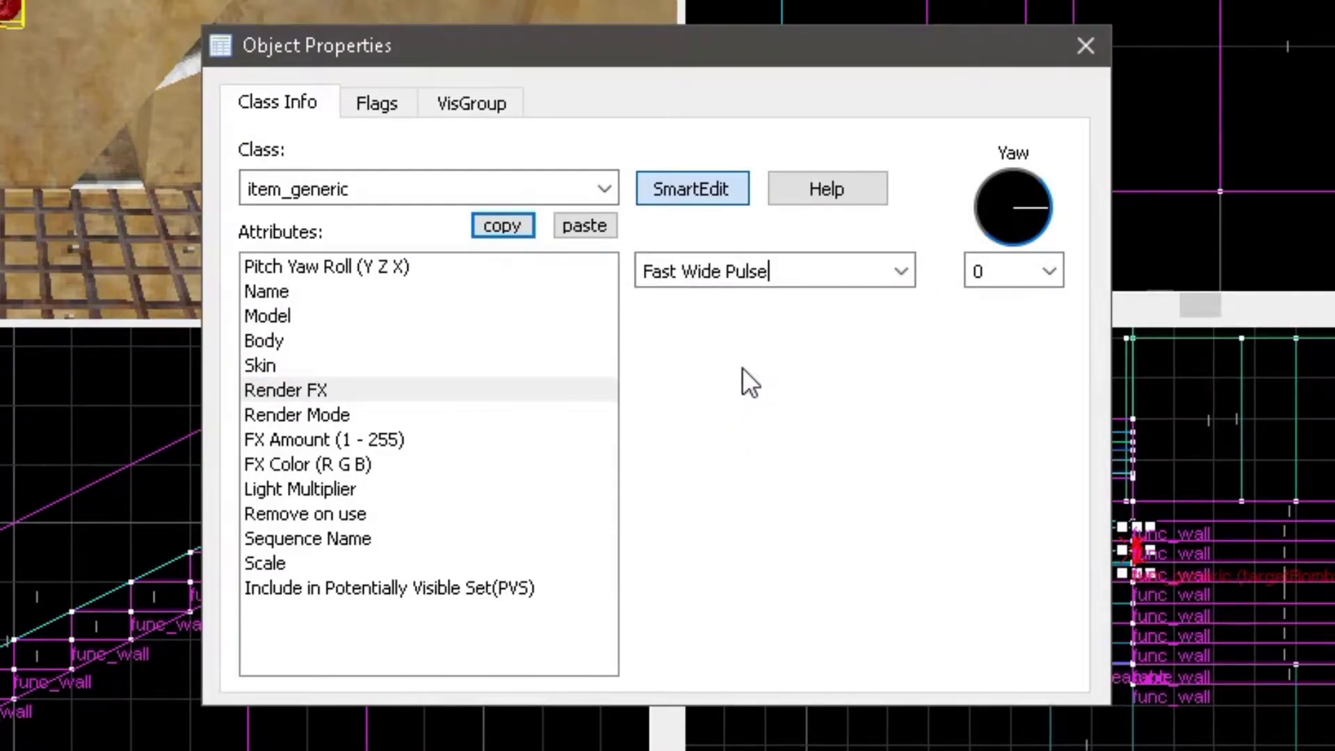
- Set the bomb indicator's Render Mode to Additive and its FX Amount to 70
left_click(349, 416)
left_click(902, 271)
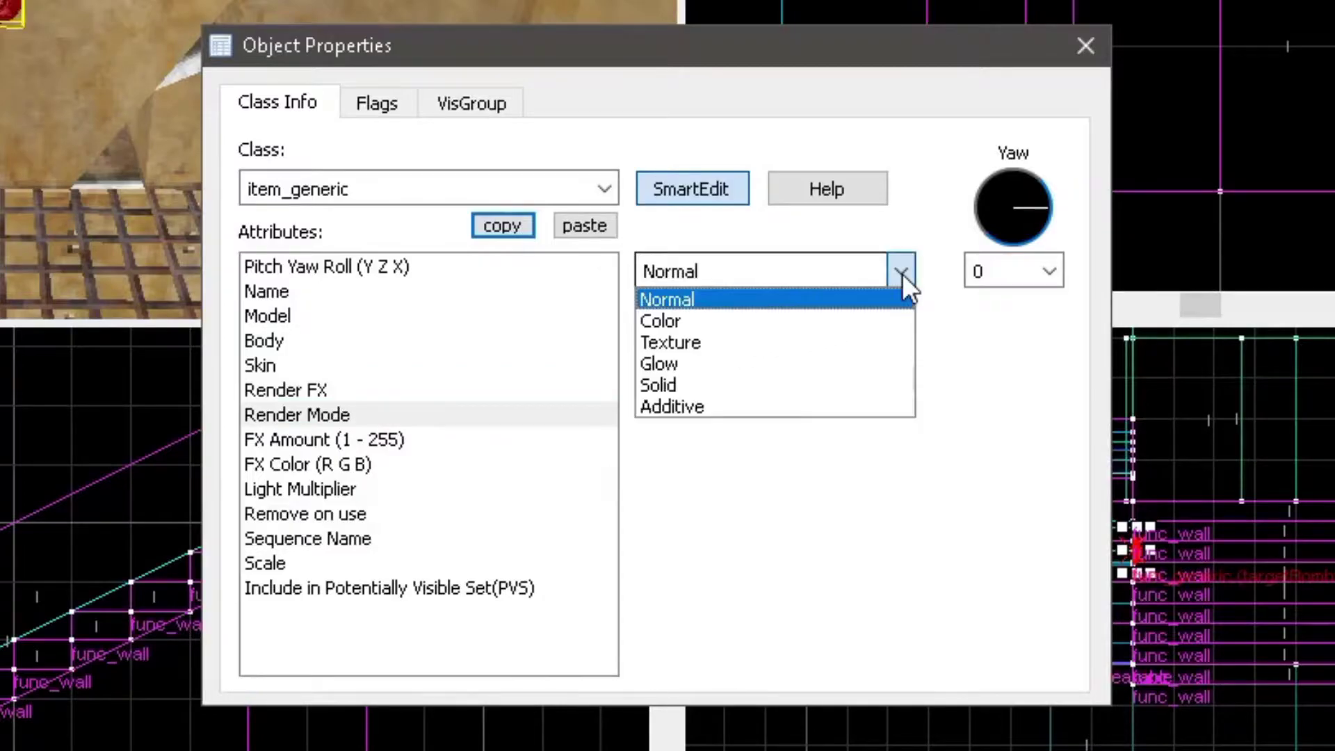
left_click(744, 405)
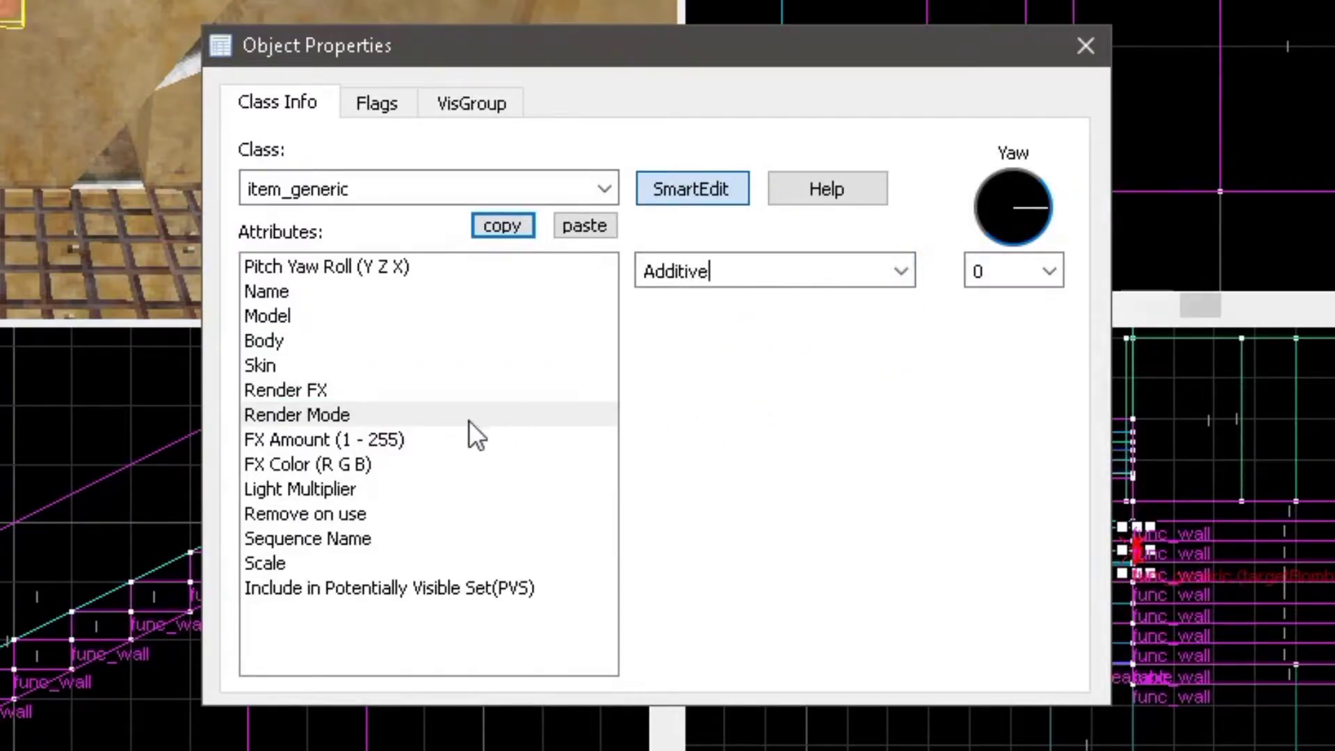
left_click(380, 442)
double_click(694, 282)
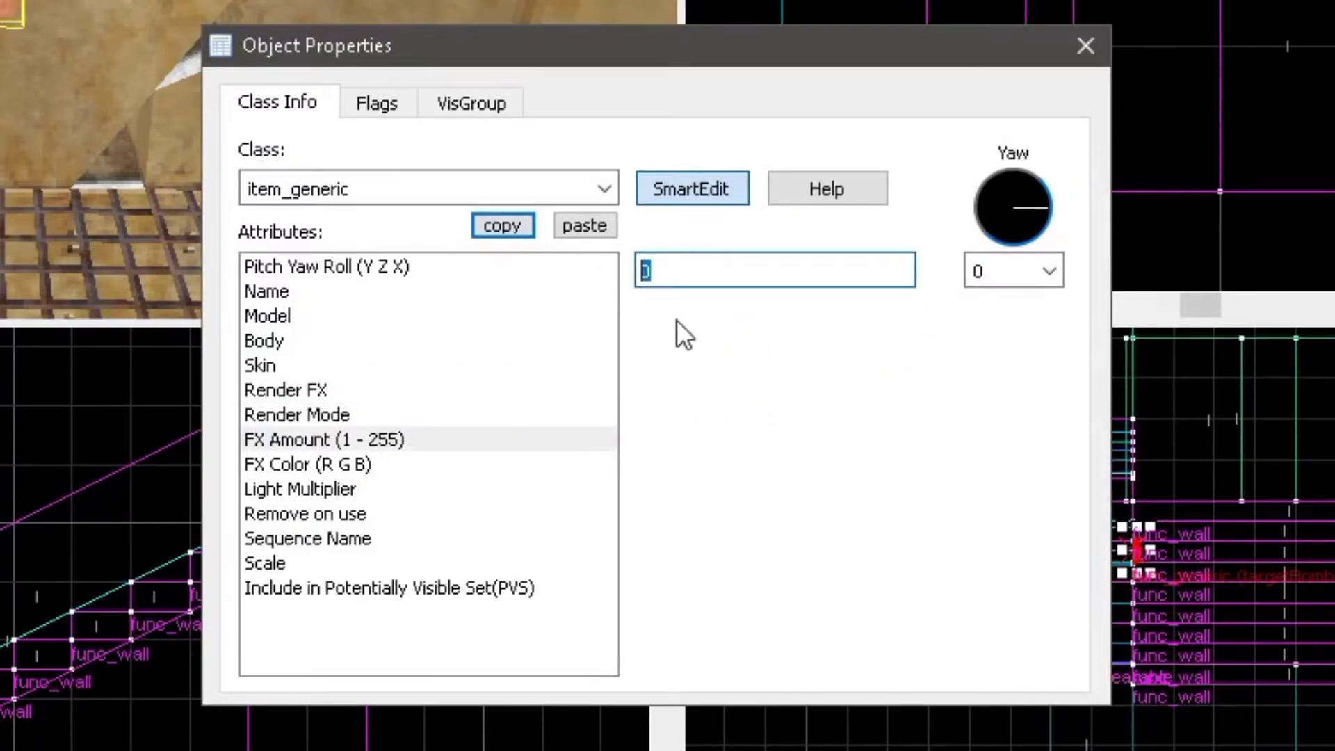
type("70")
left_click(475, 590)
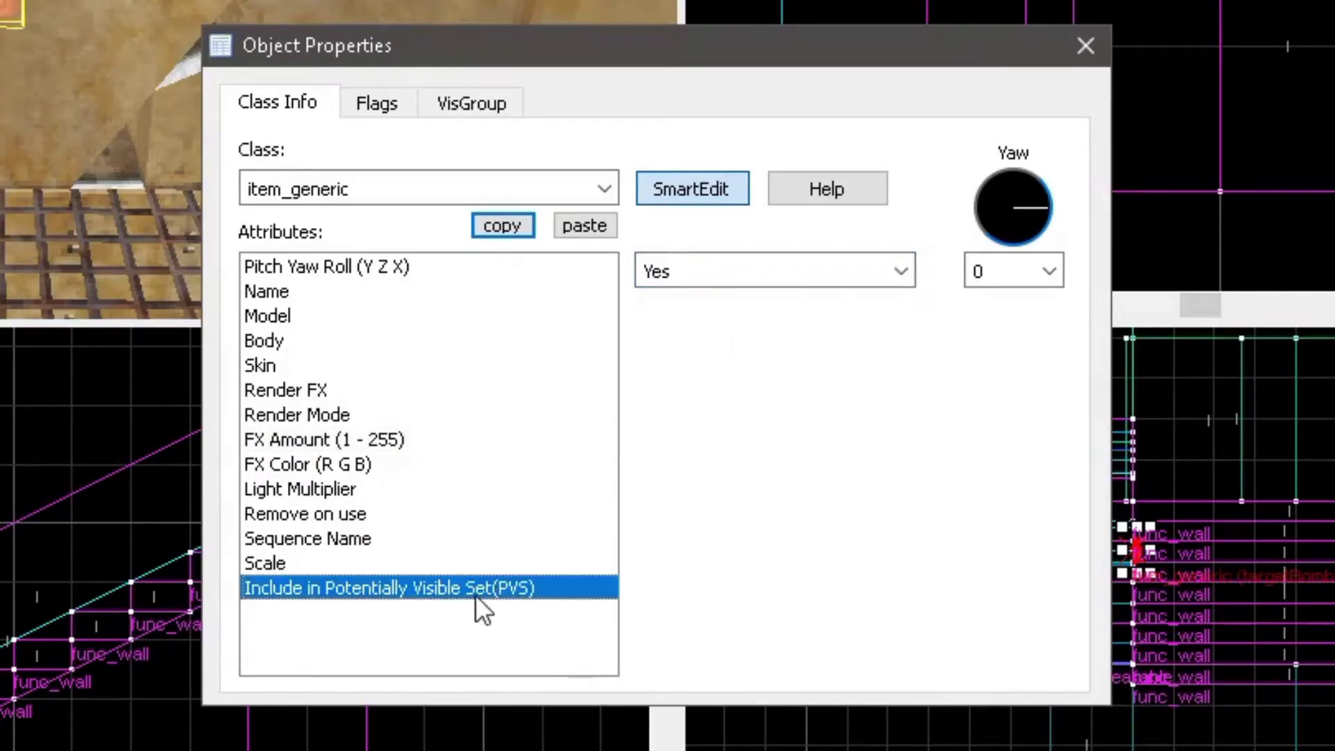
left_click(1091, 46)
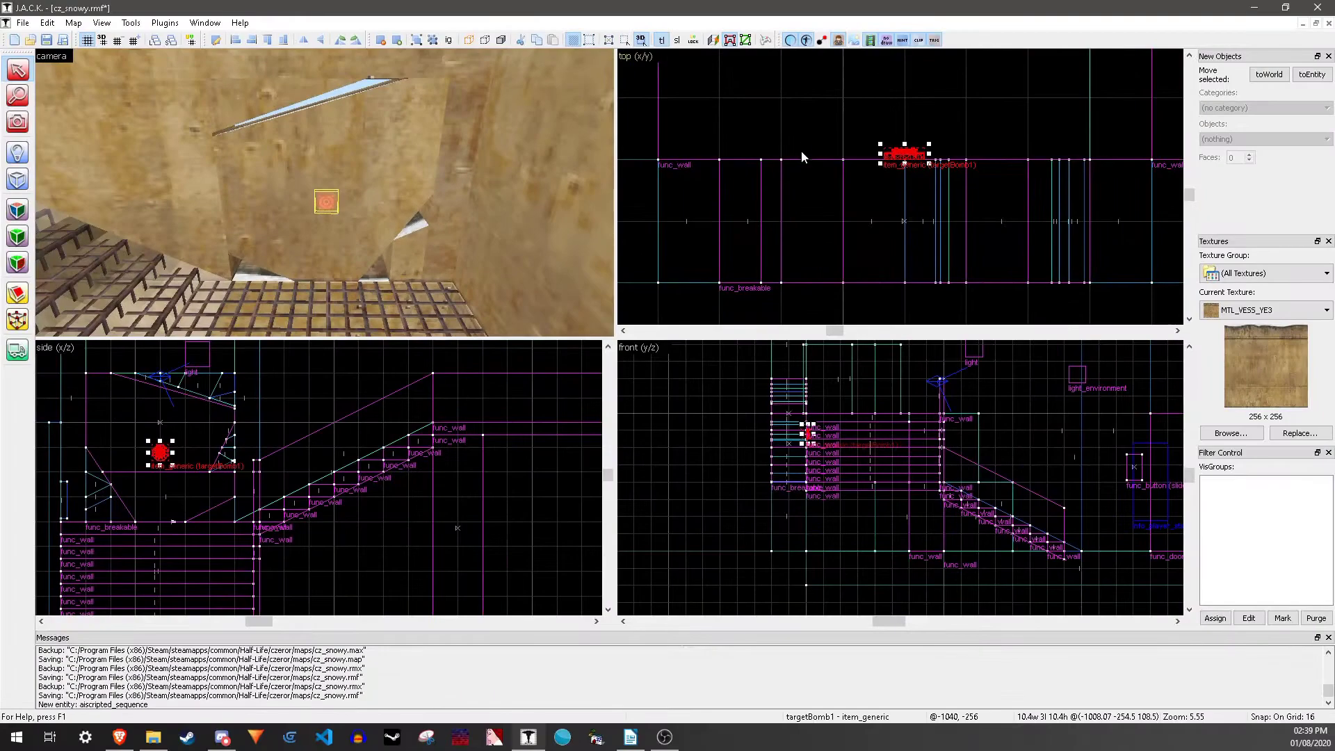
- Create a 128 x 128 x 96 block with the AAATRIGGER texture over the landing in front of the breakable wall
key("z")
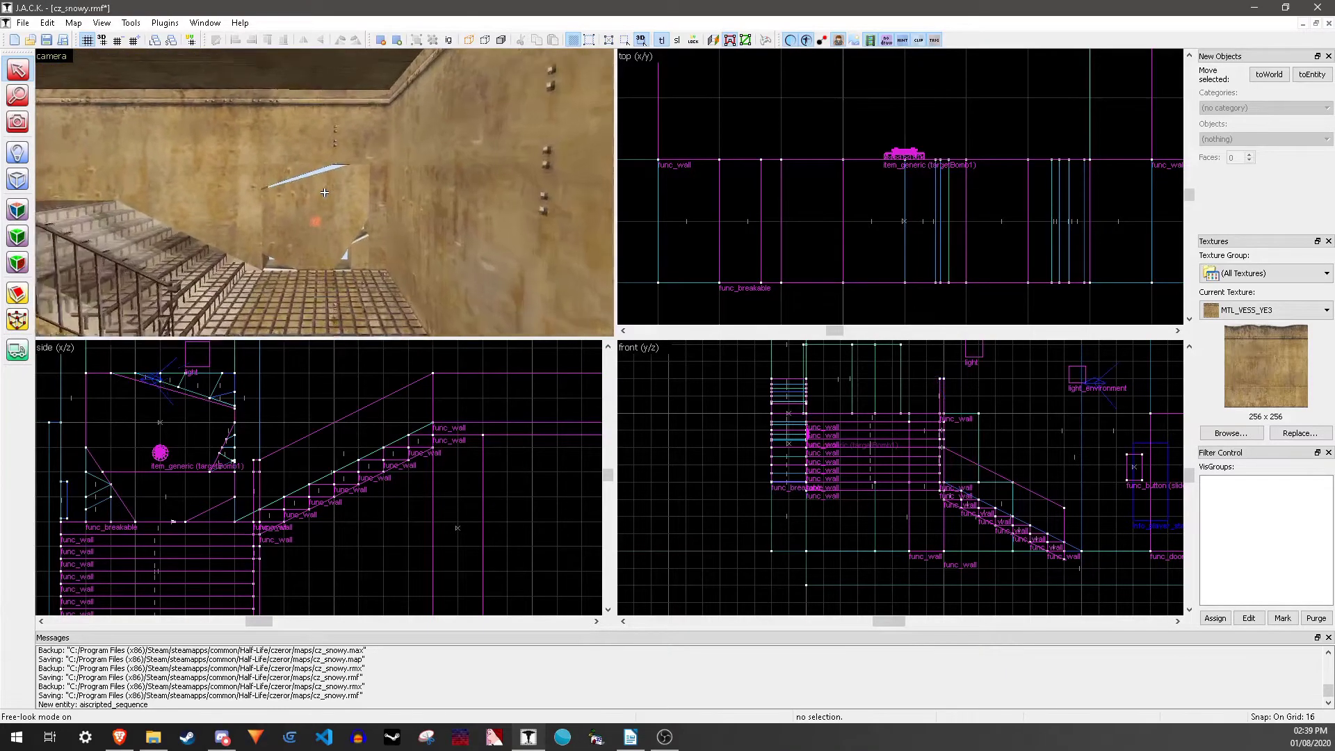
key("z")
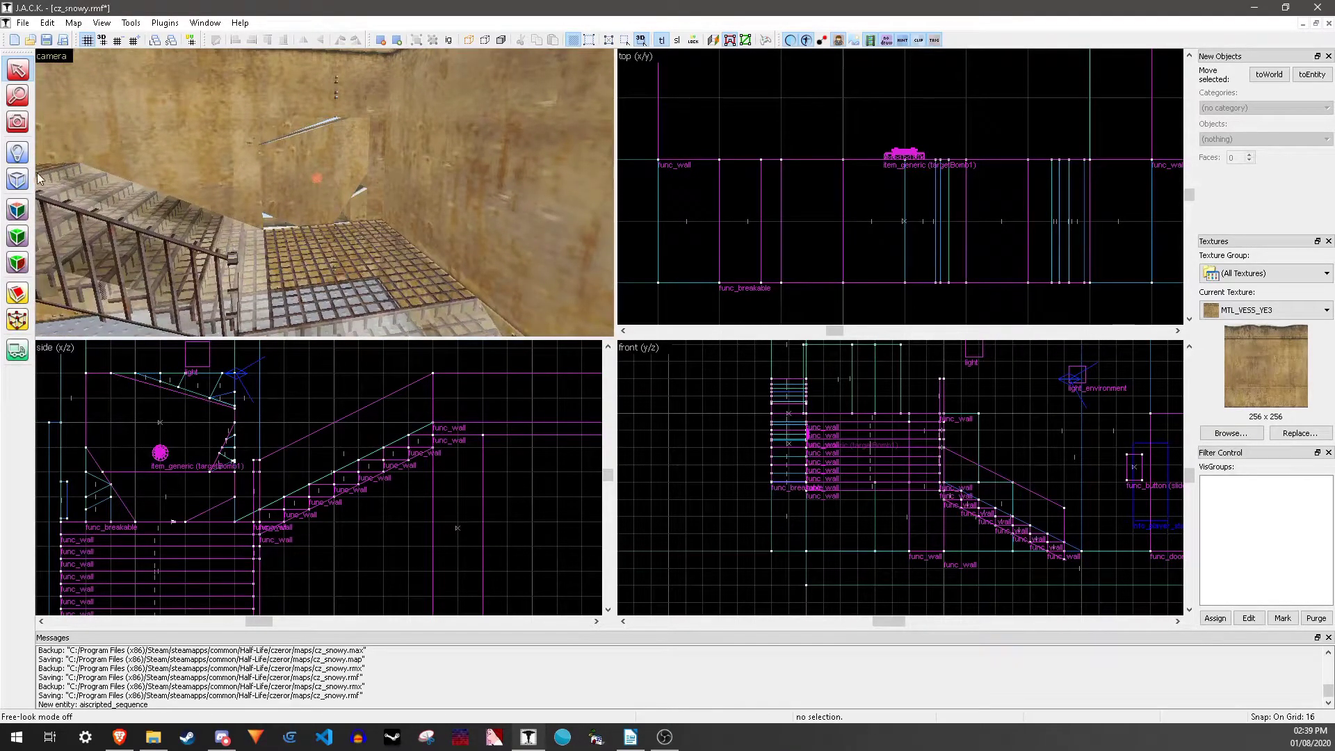
left_click(18, 178)
scroll(725, 301, "down", 4)
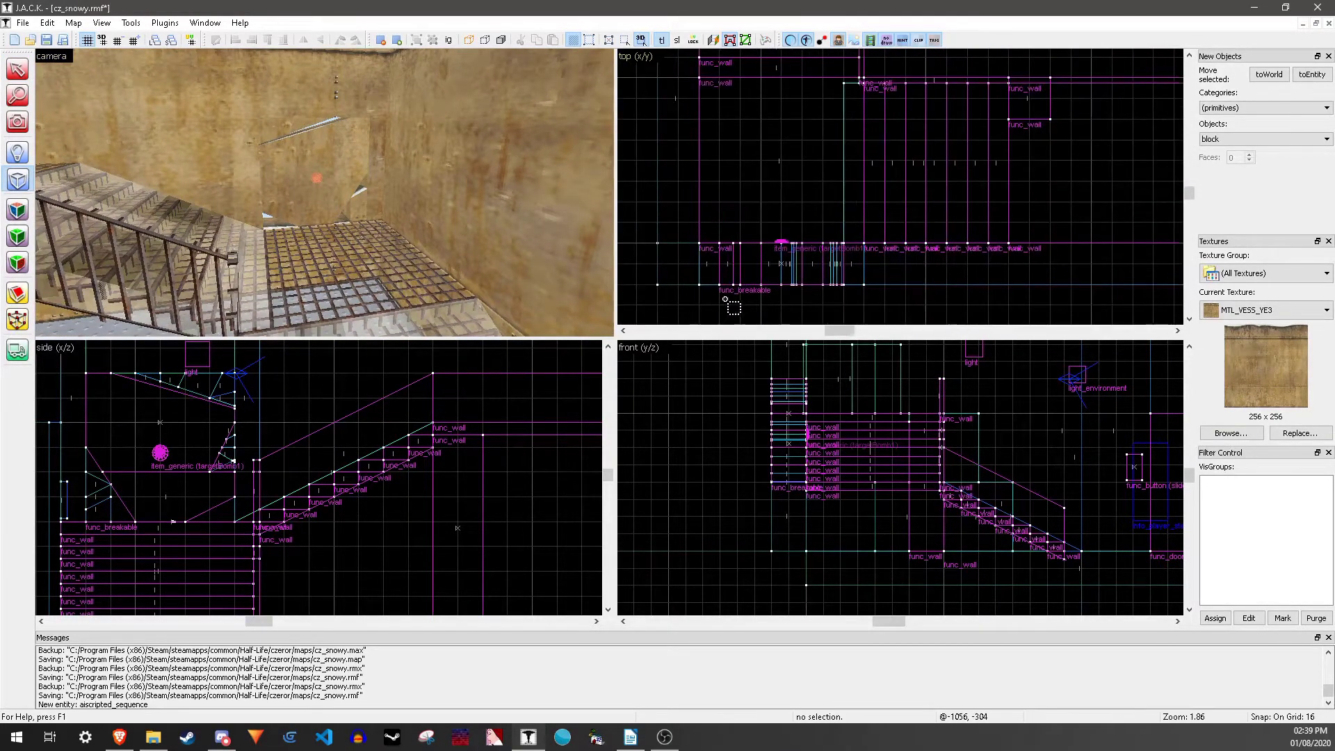
left_click_drag(700, 244, 864, 78)
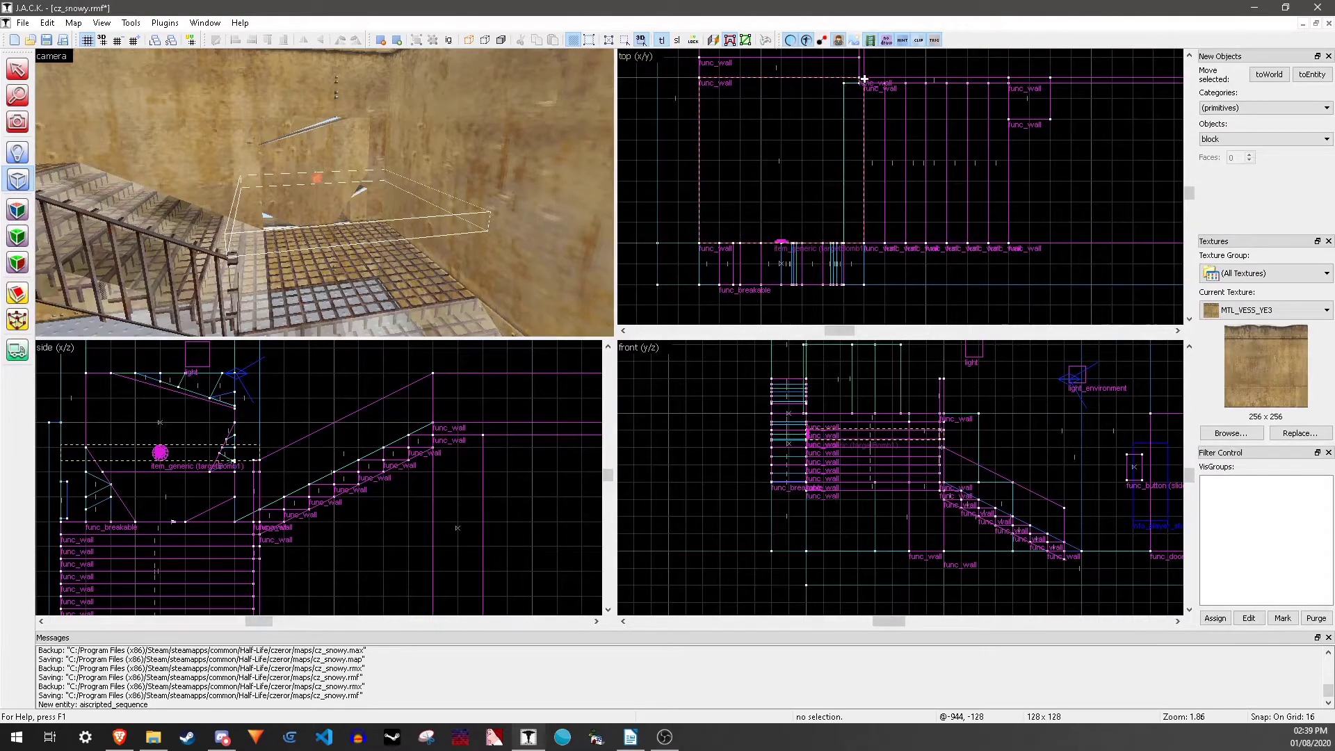
left_click(1227, 433)
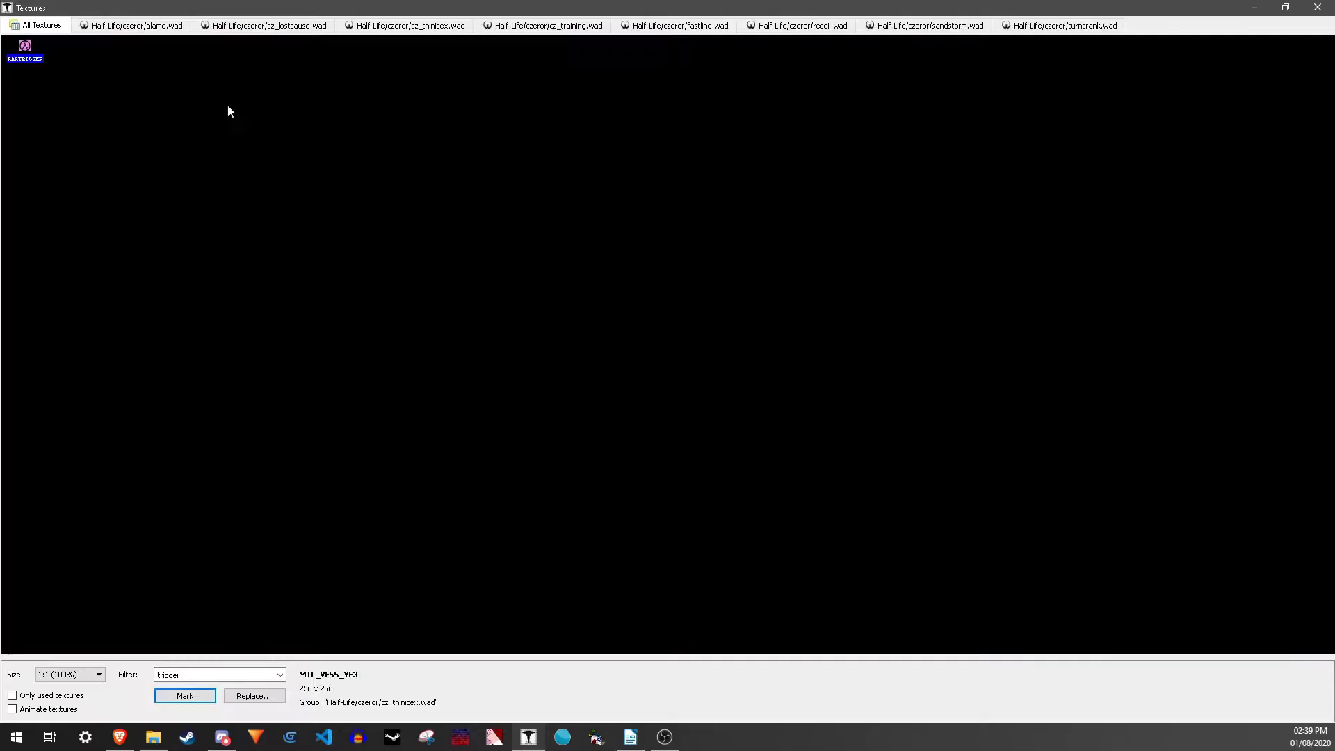
double_click(32, 48)
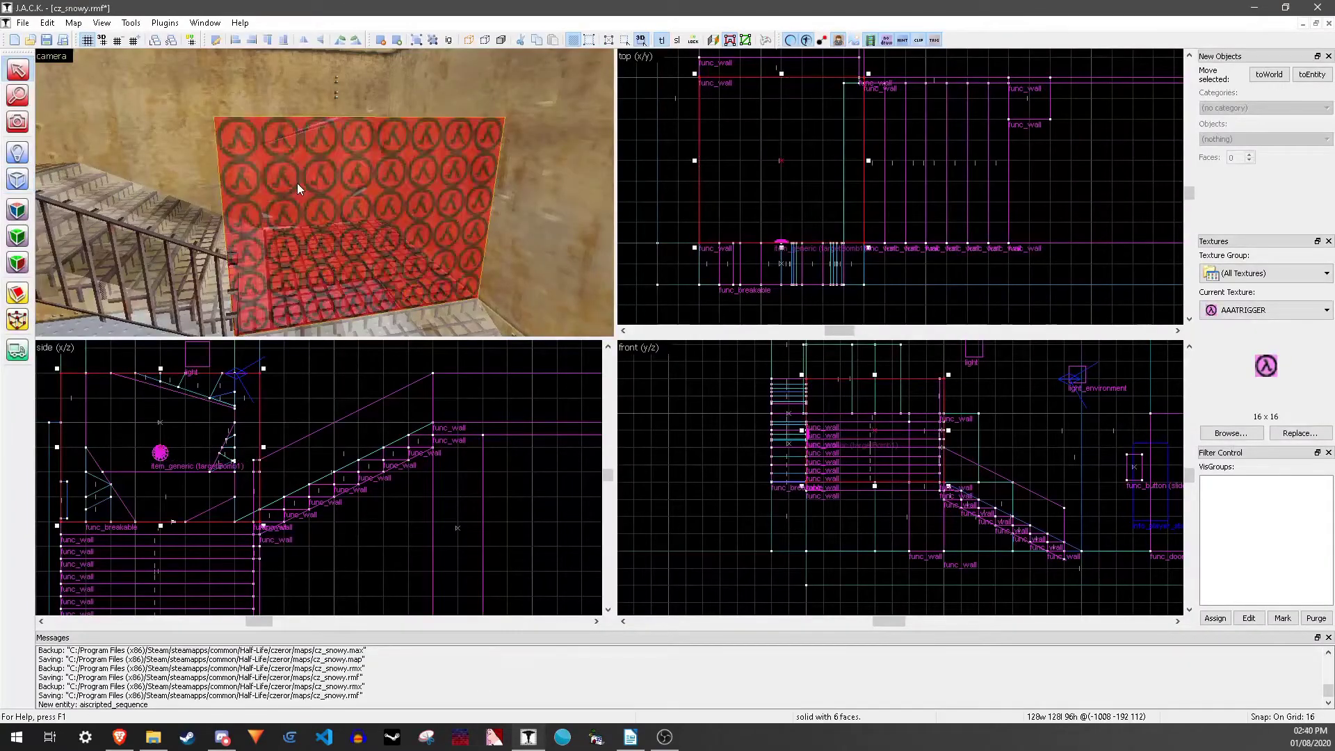
- Tie the trigger block to an entity of class trigger_usetool
key("ctrl+t")
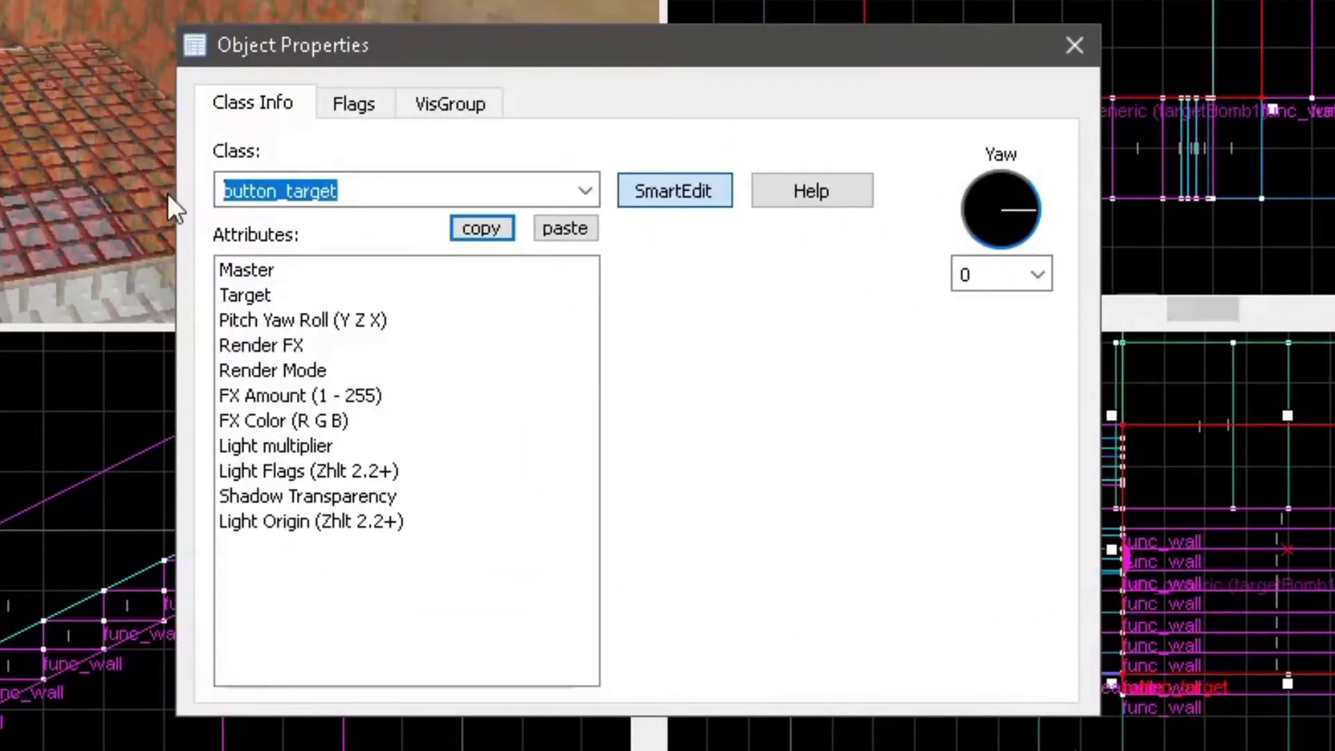
type("trigger_")
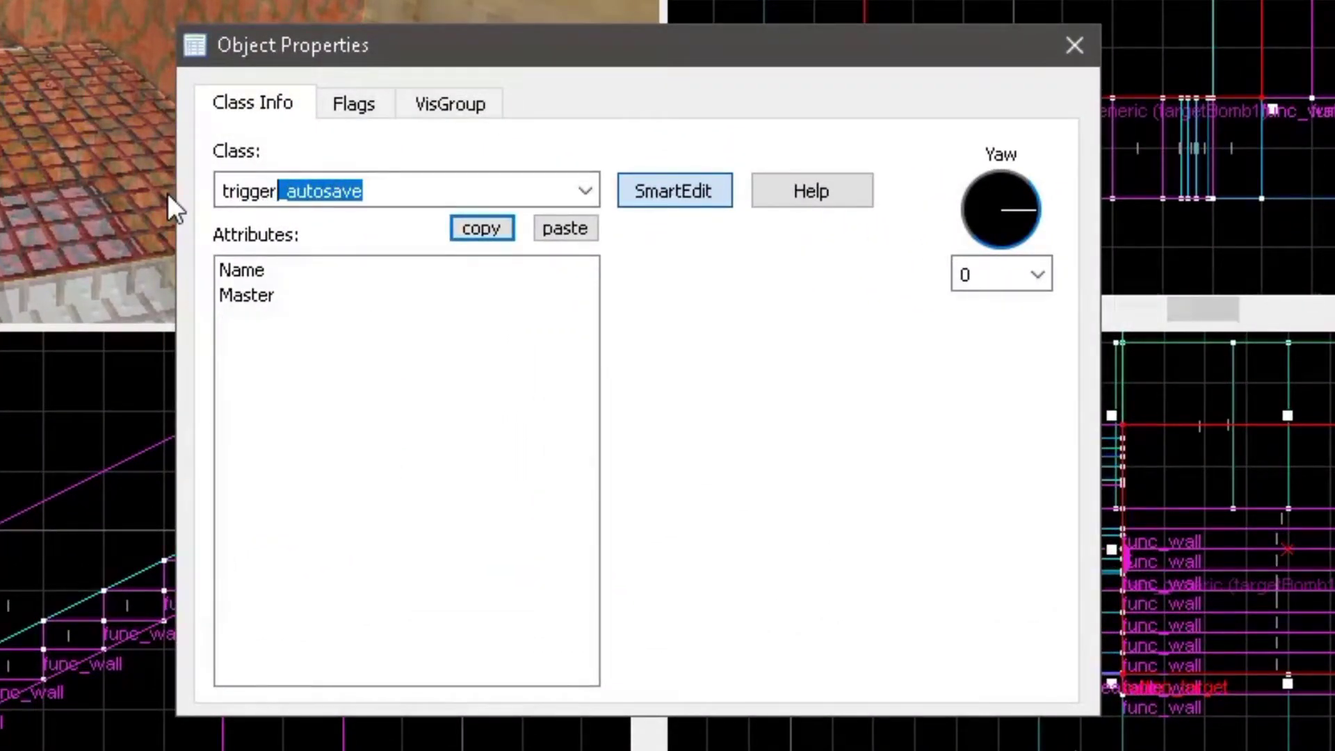
type("usetool")
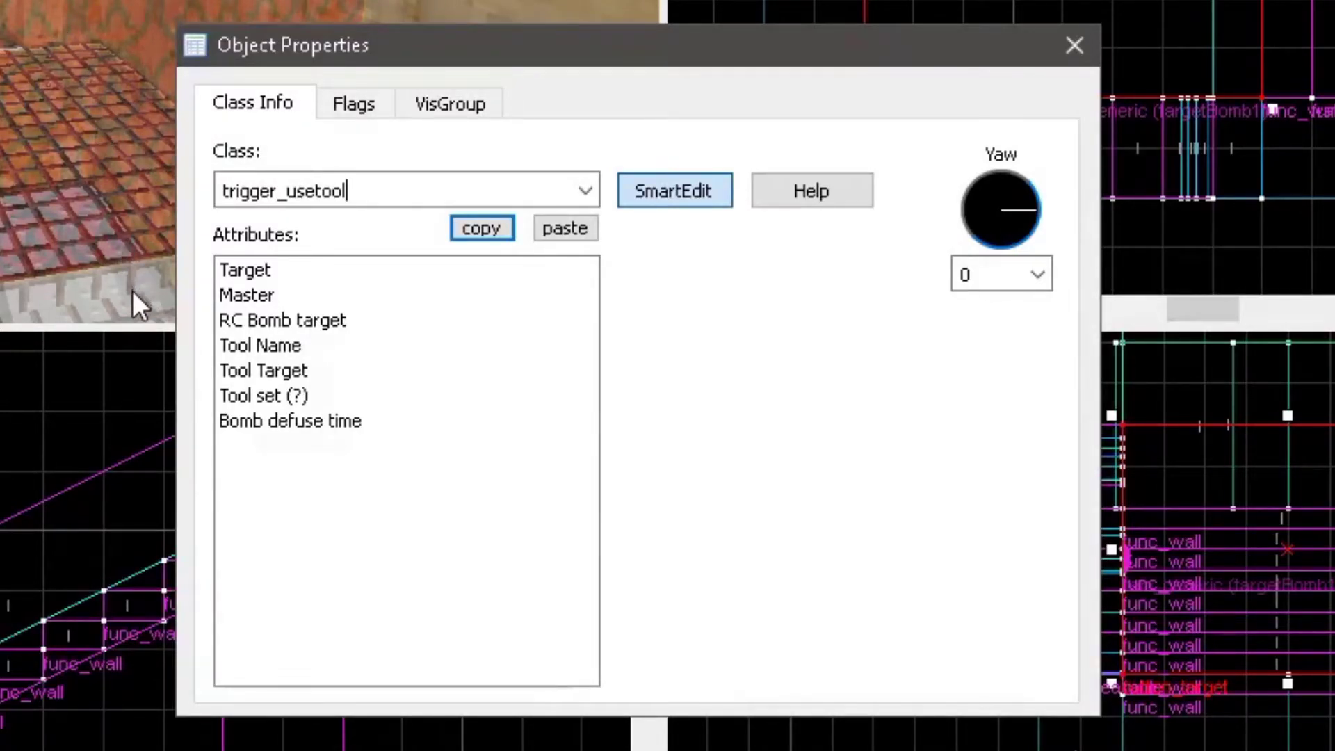
- Set the trigger_usetool entity's RC Bomb target to targetBomb1
left_click(313, 320)
left_click(885, 276)
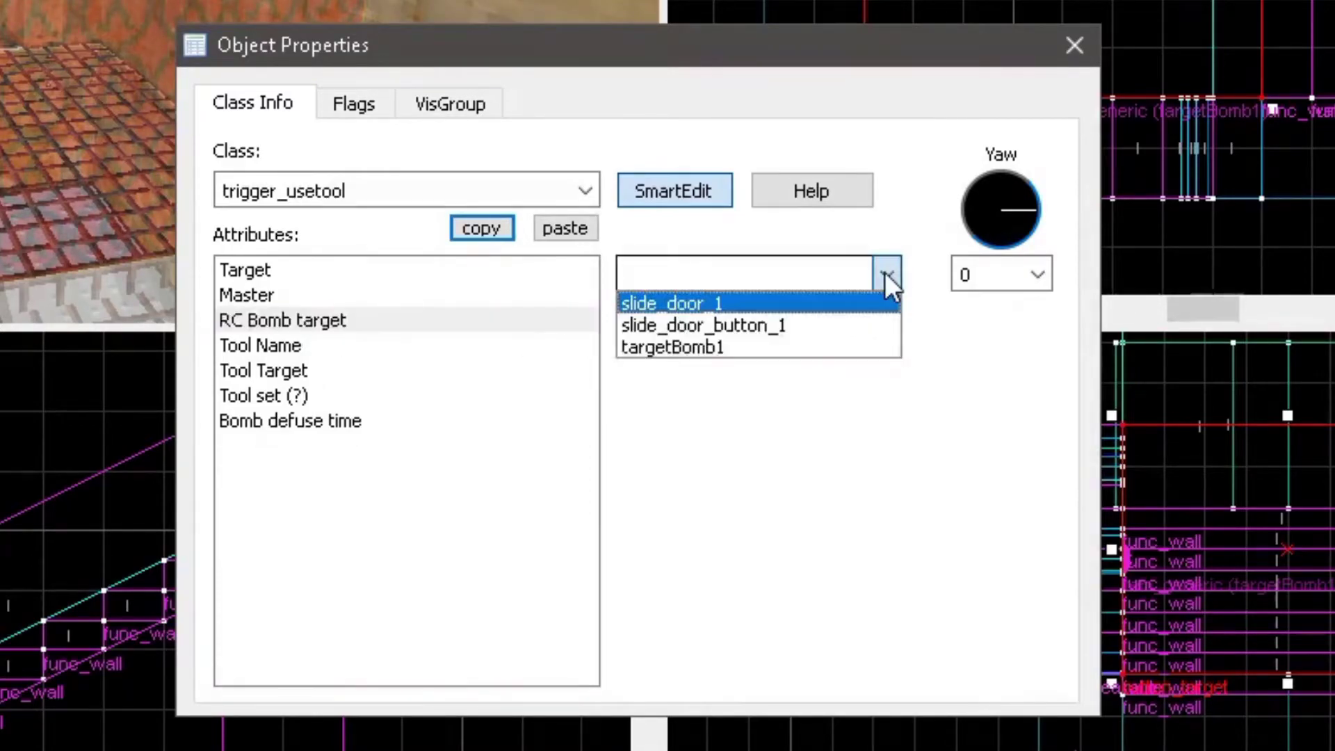
left_click(720, 348)
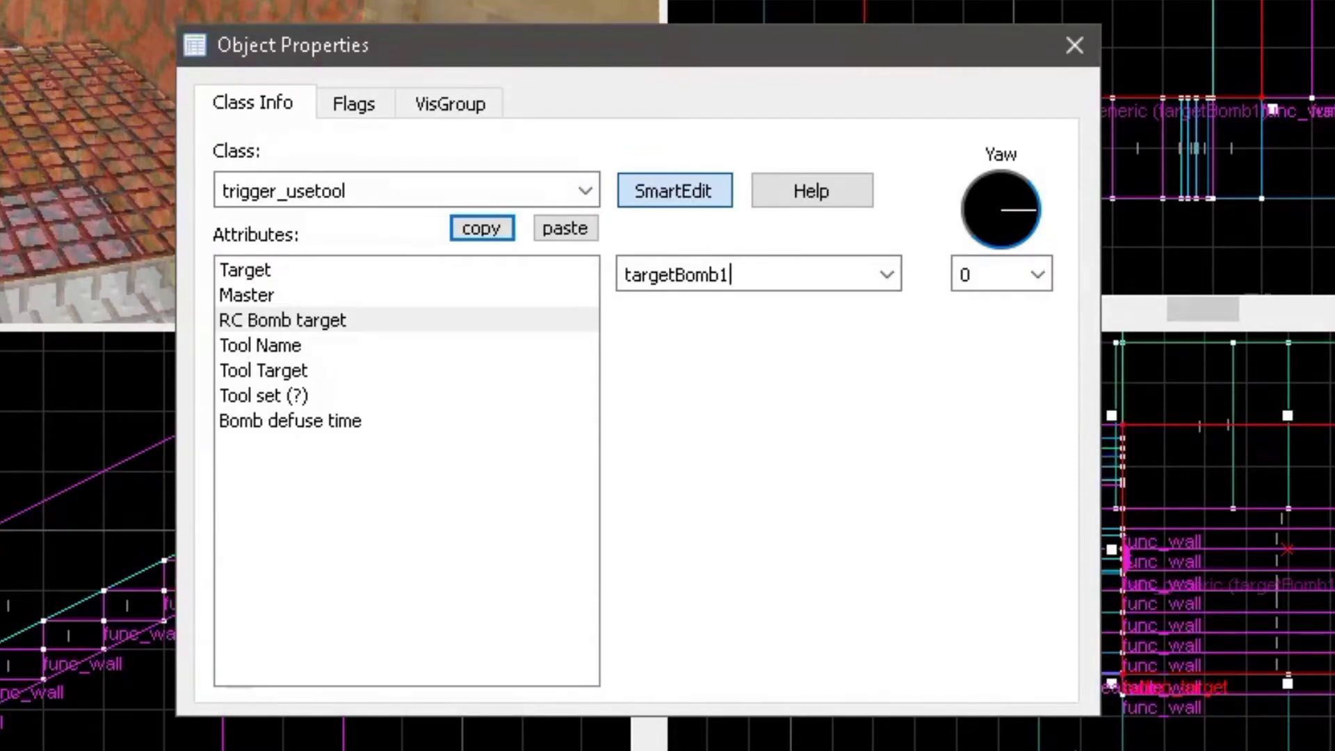
- Set the trigger's Tool Name to 0 and its Tool set to RC Bomb
left_click_drag(731, 273, 501, 265)
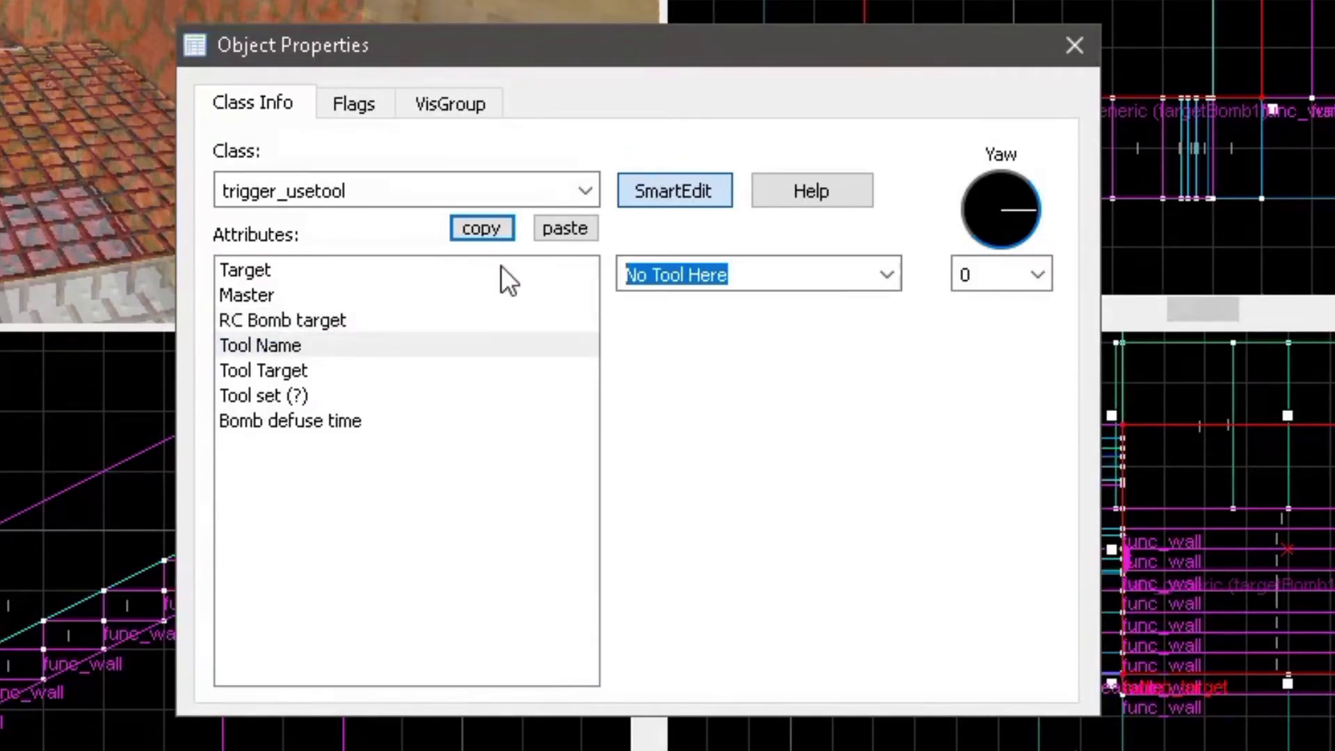
type("0")
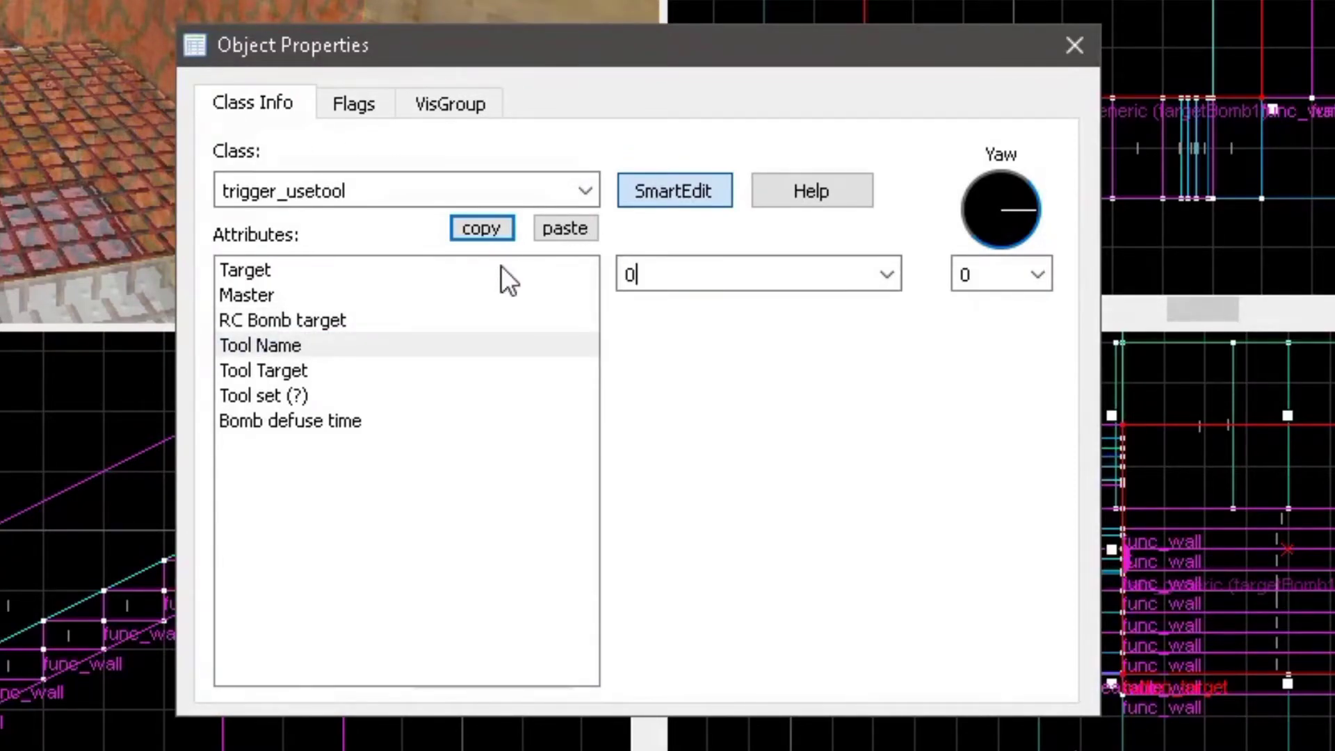
left_click(411, 395)
left_click(886, 274)
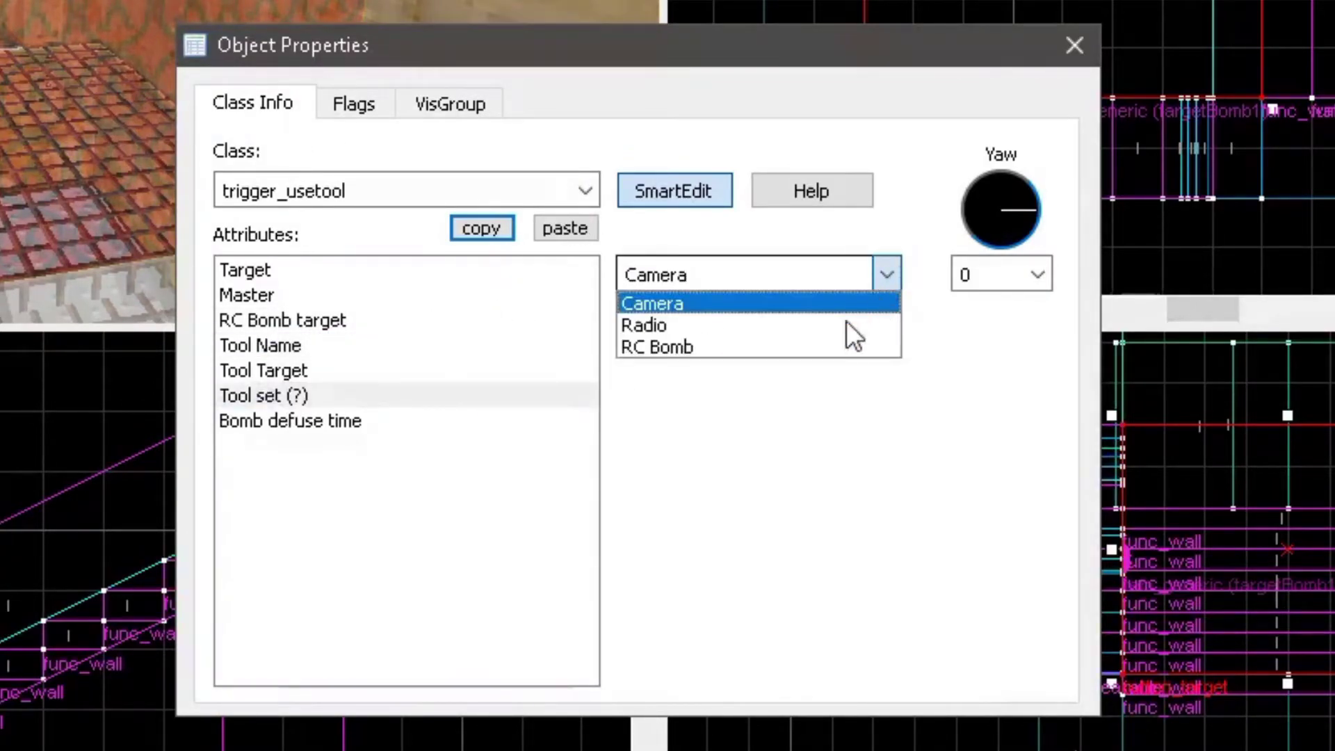
left_click(666, 344)
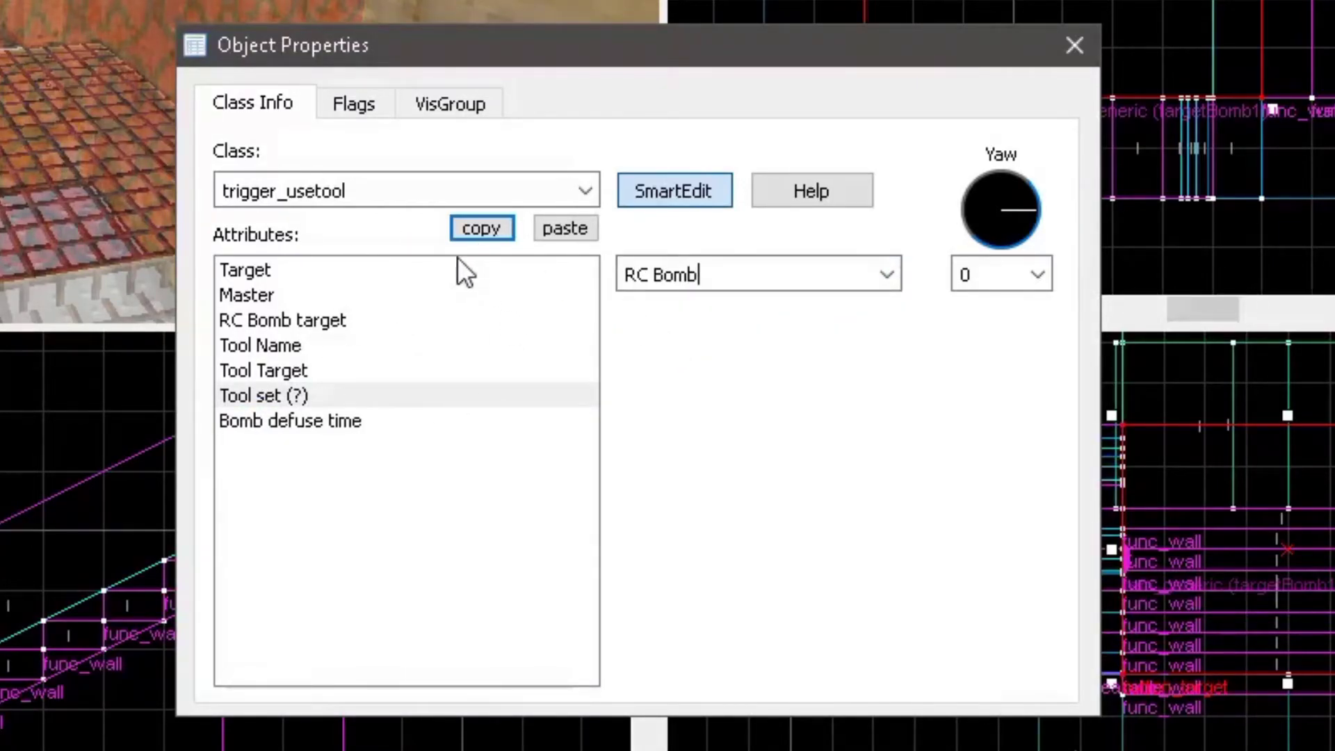
left_click(372, 108)
left_click(273, 115)
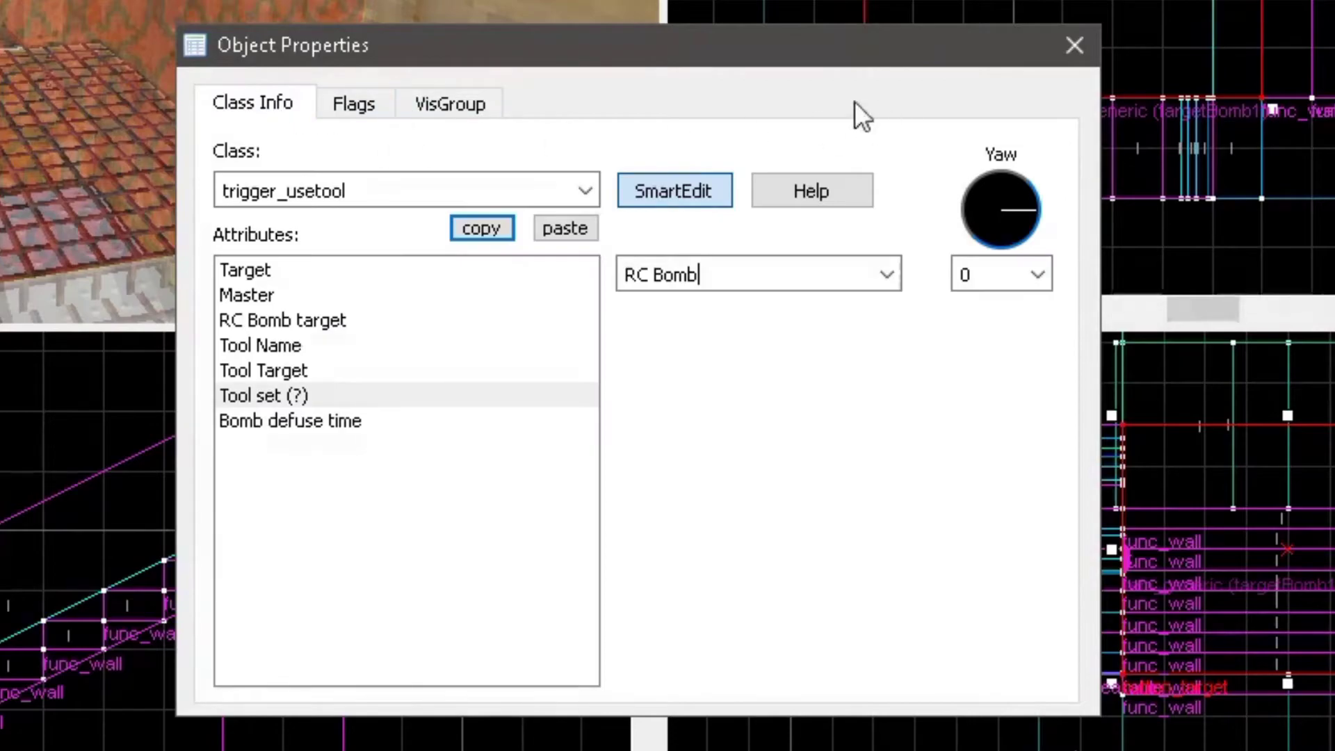
left_click(1078, 51)
- Duplicate the info_player_start entity, place the copy beside the original on the snowy ground and open its properties
key("z")
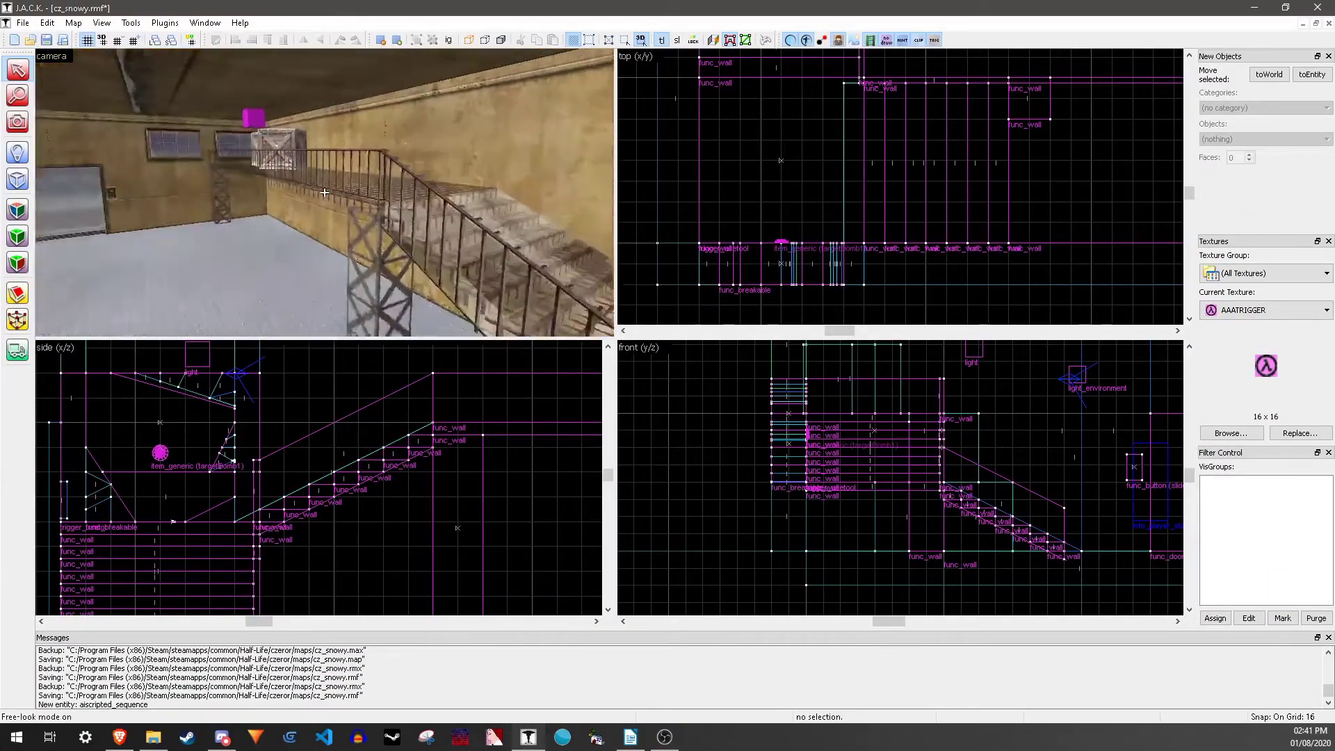
key("w")
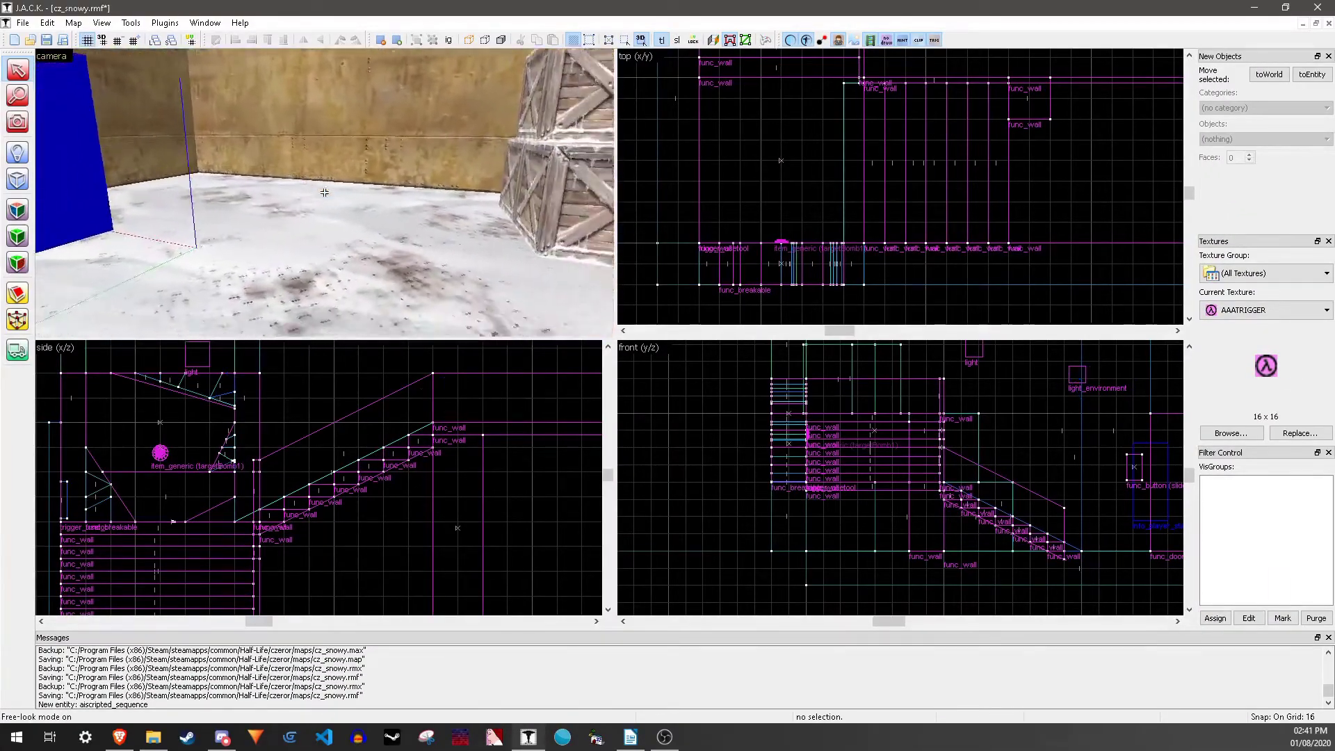
key("z")
left_click(258, 174)
scroll(679, 213, "down", 4)
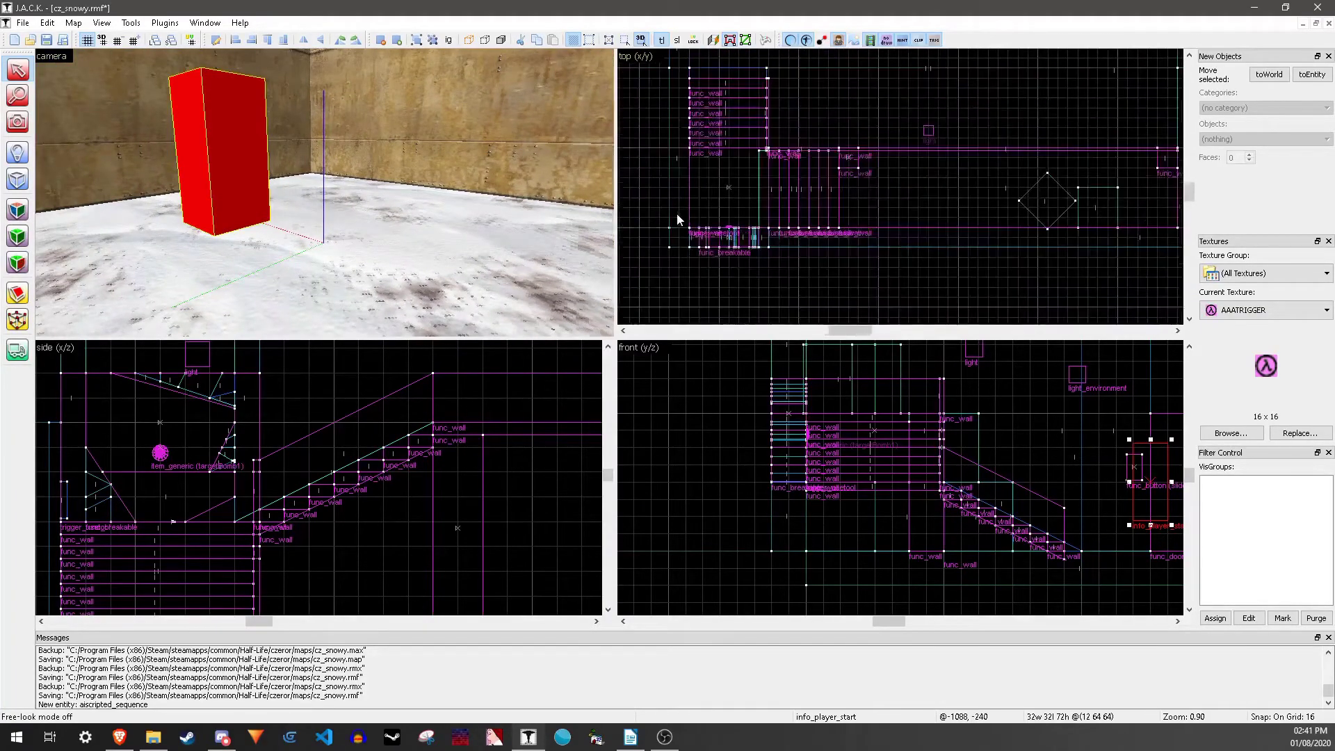
scroll(679, 218, "down", 2)
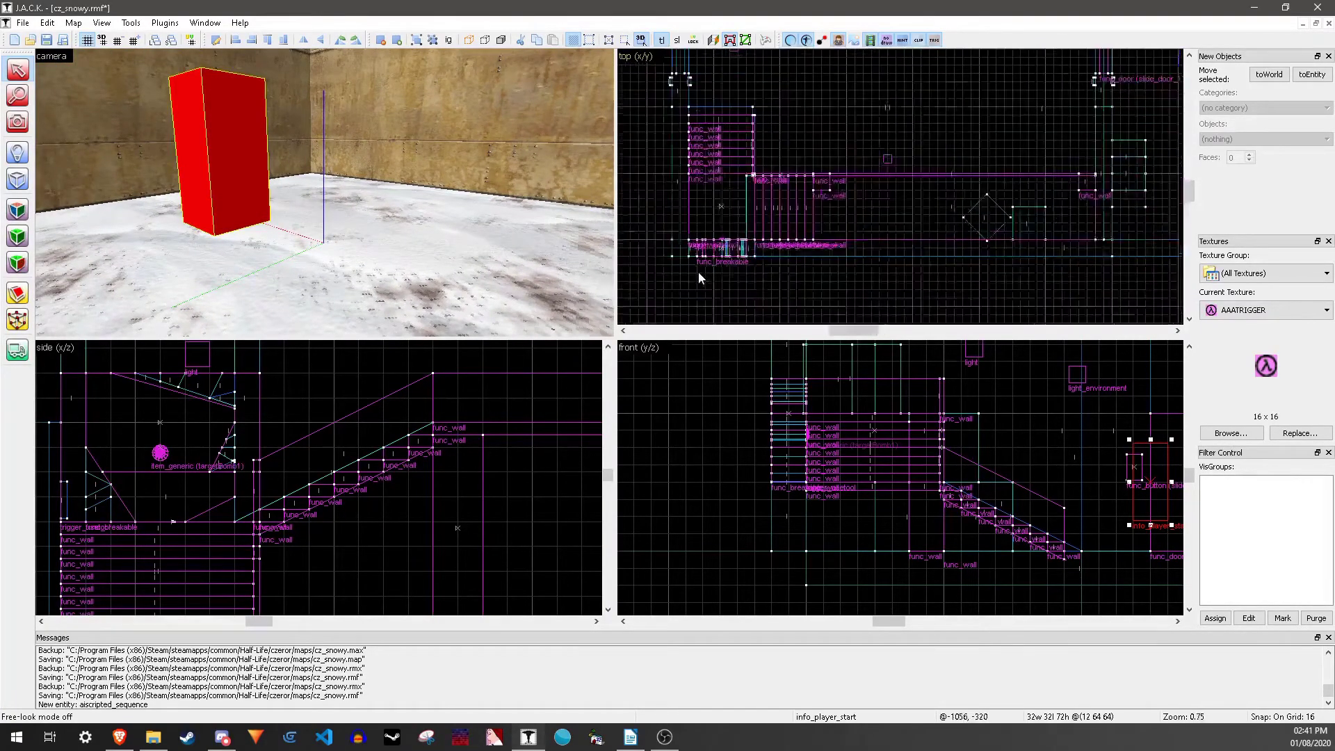
scroll(700, 274, "down", 5)
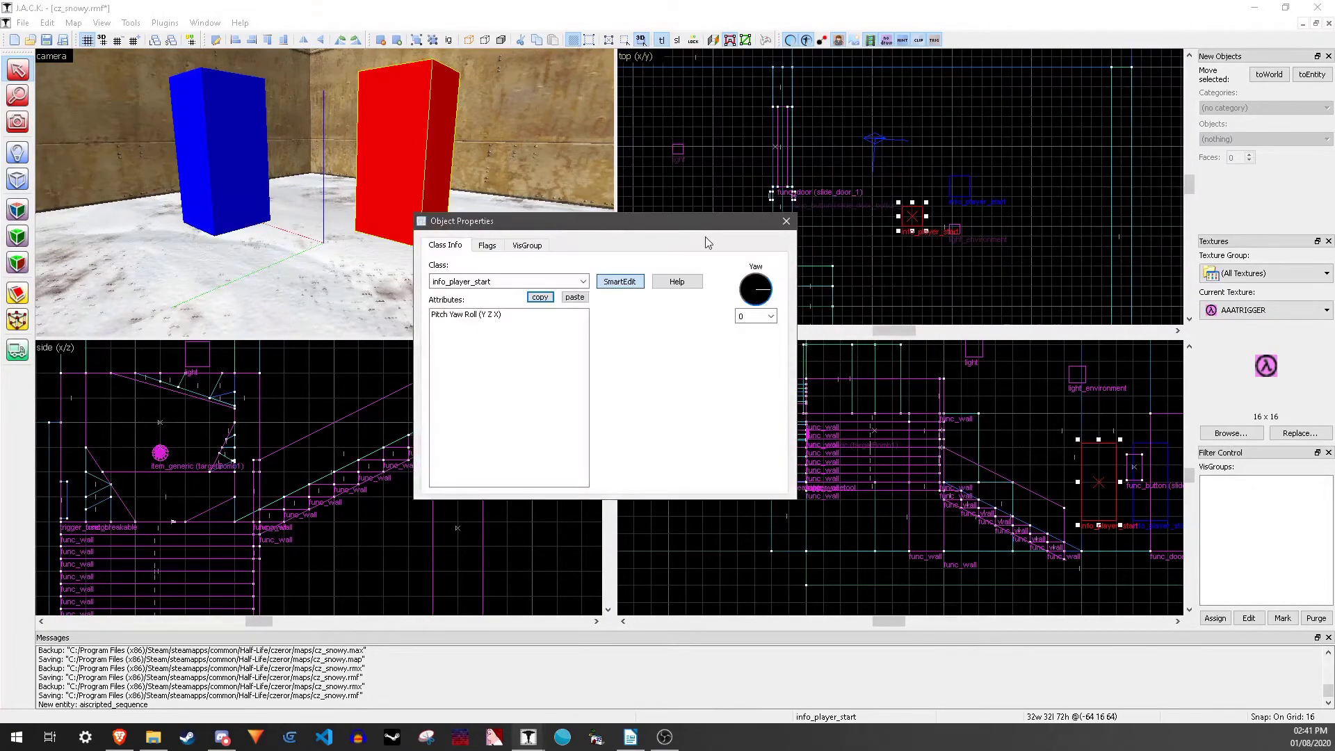
- Change the copied player start's class to weapon_radiocontrolledbomb
double_click(529, 281)
type("weapon_radio")
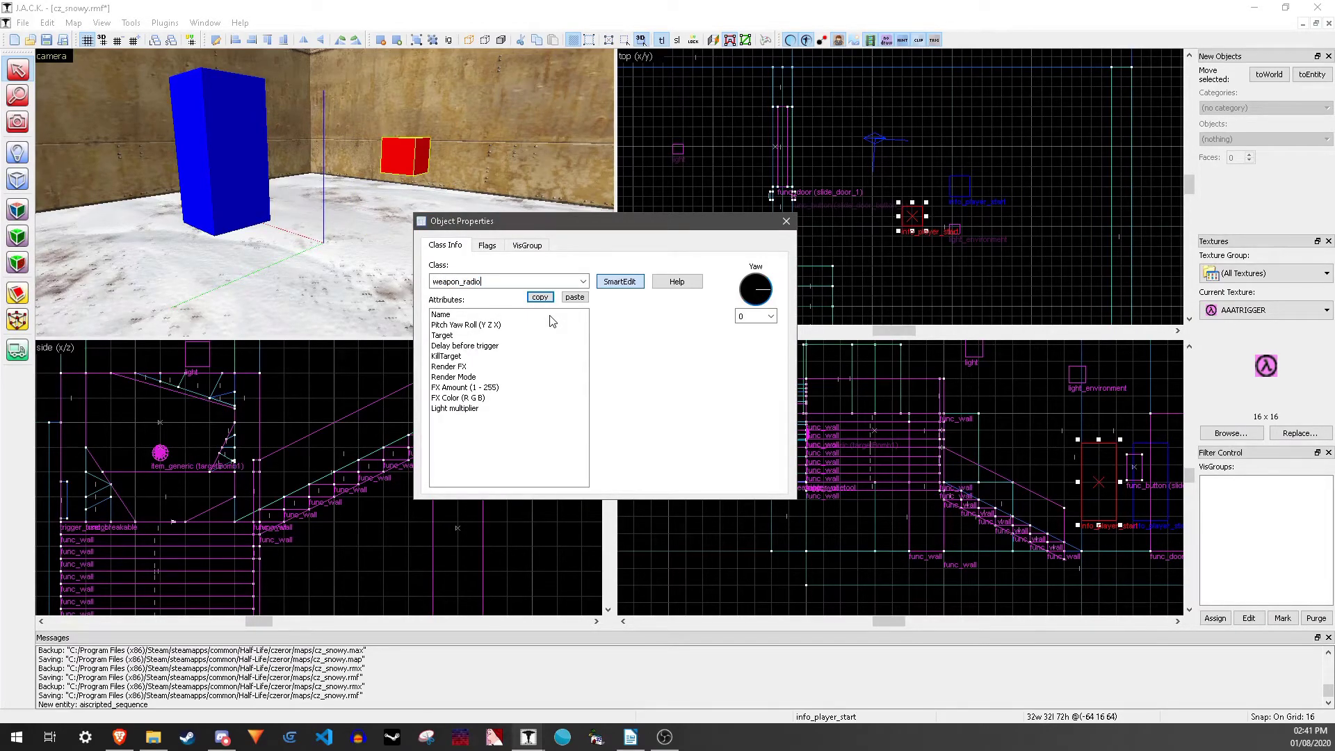
type("controlledbomb")
left_click(789, 222)
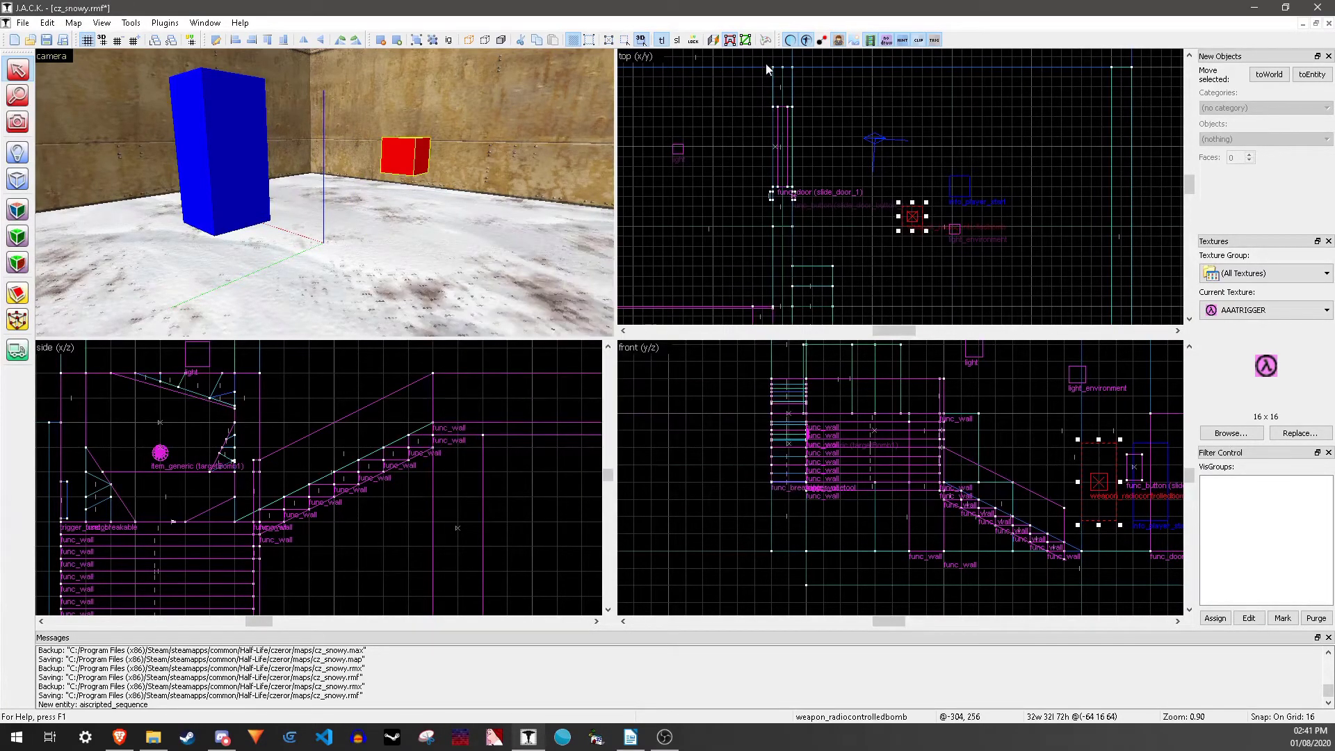